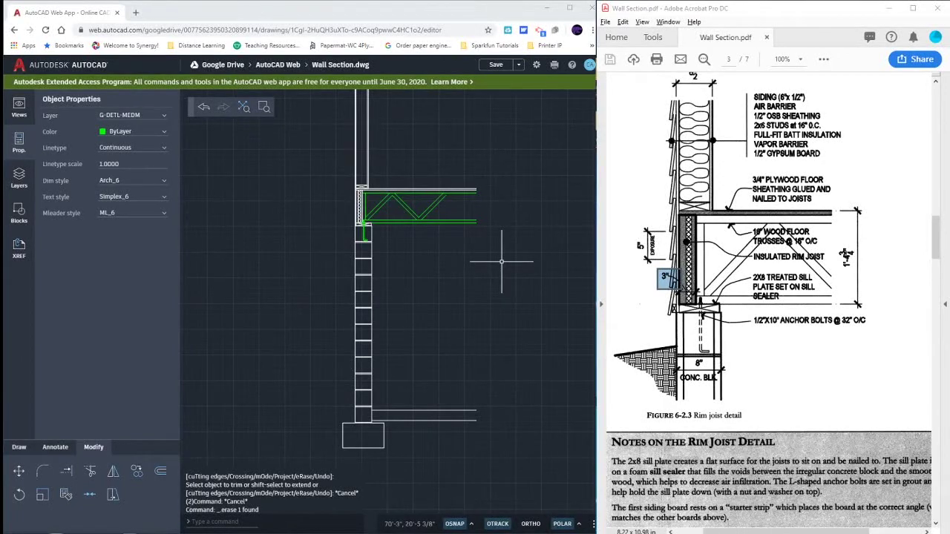
Step: Copy the whole lower rim joist assembly, including floor truss, plates, anchor bolt and block joint lines, up to the next floor level
scroll(502, 261, down, 3)
middle_drag(509, 250, 465, 381)
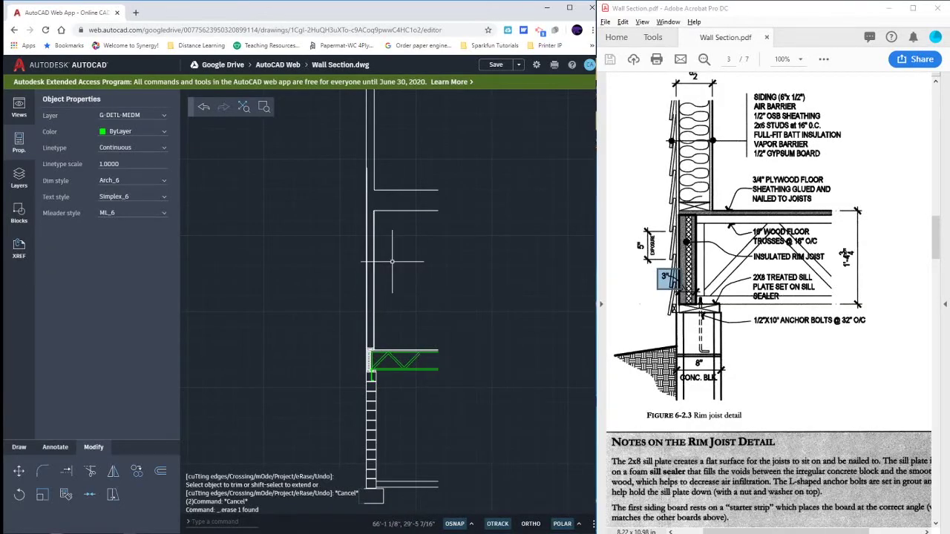
scroll(373, 281, up, 4)
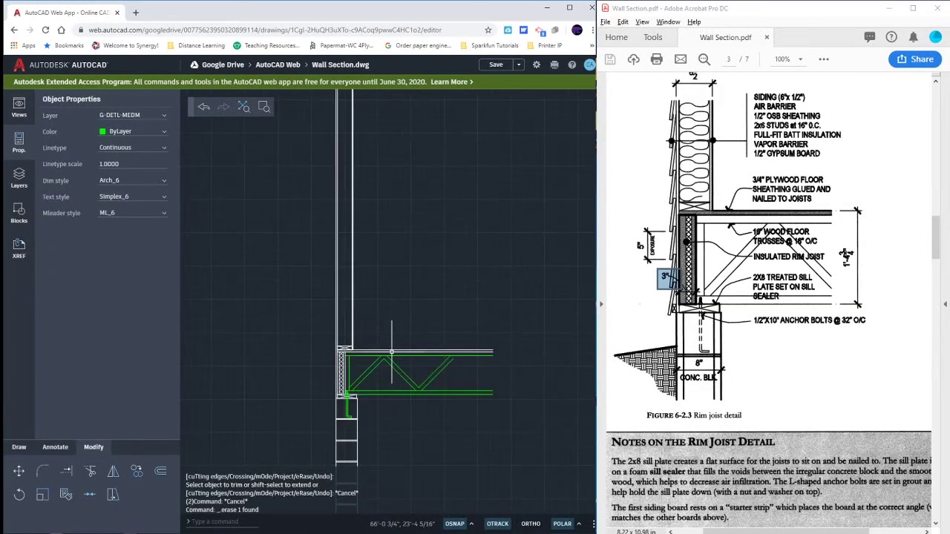
click(277, 262)
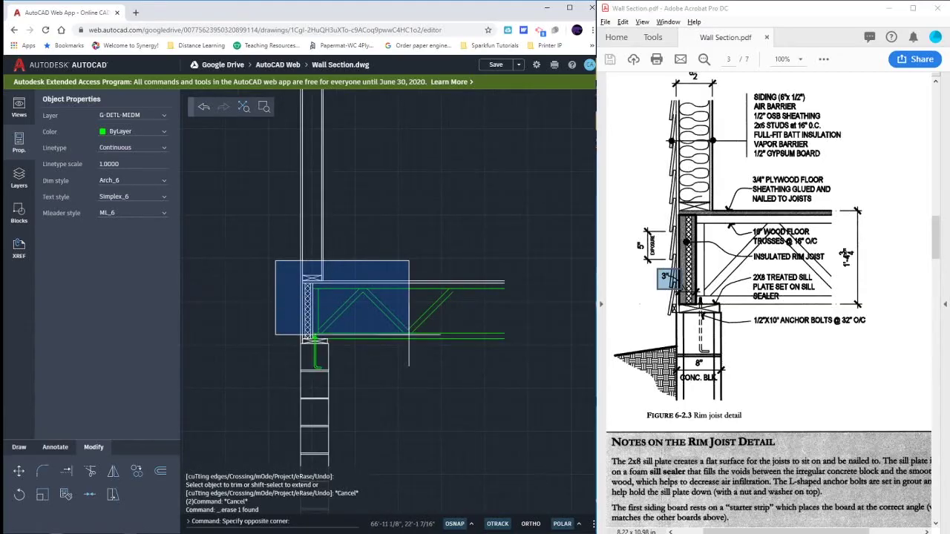
click(540, 379)
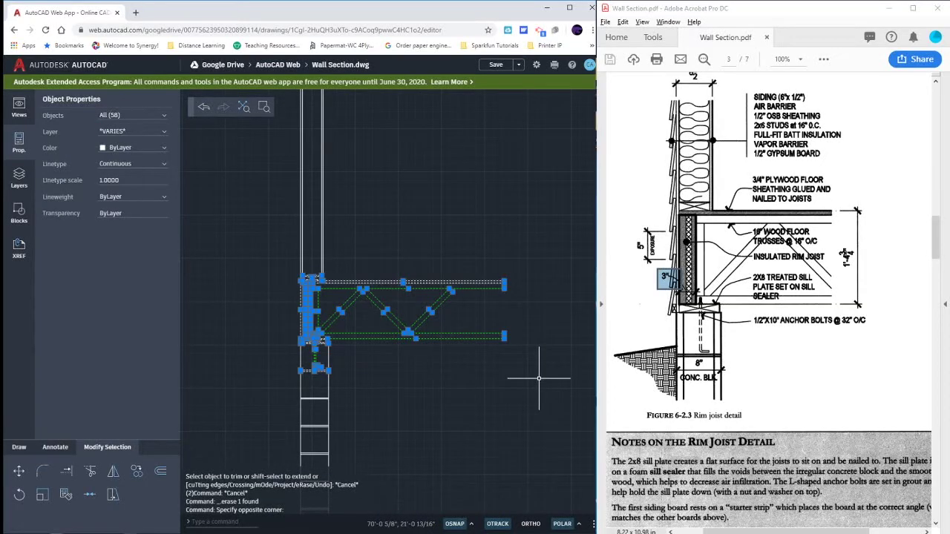
text(c)
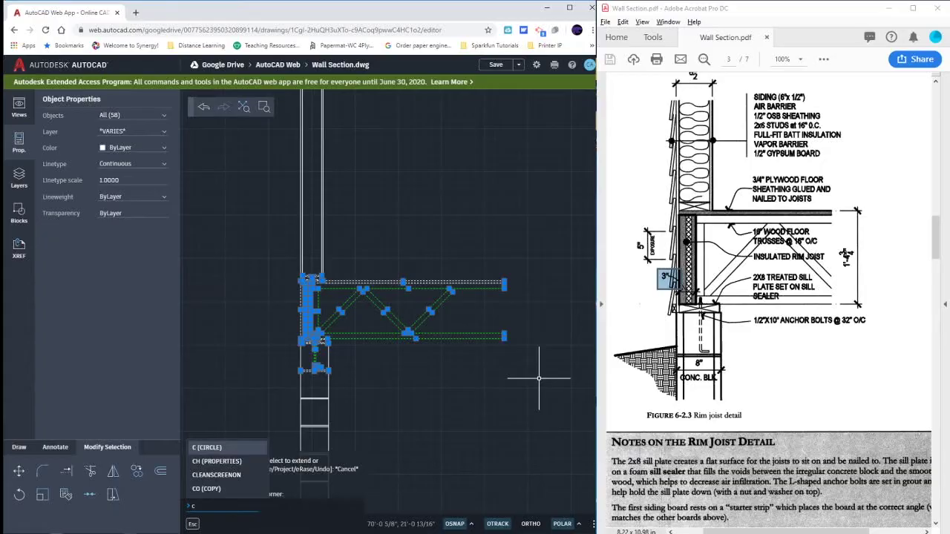
text(o)
key(Return)
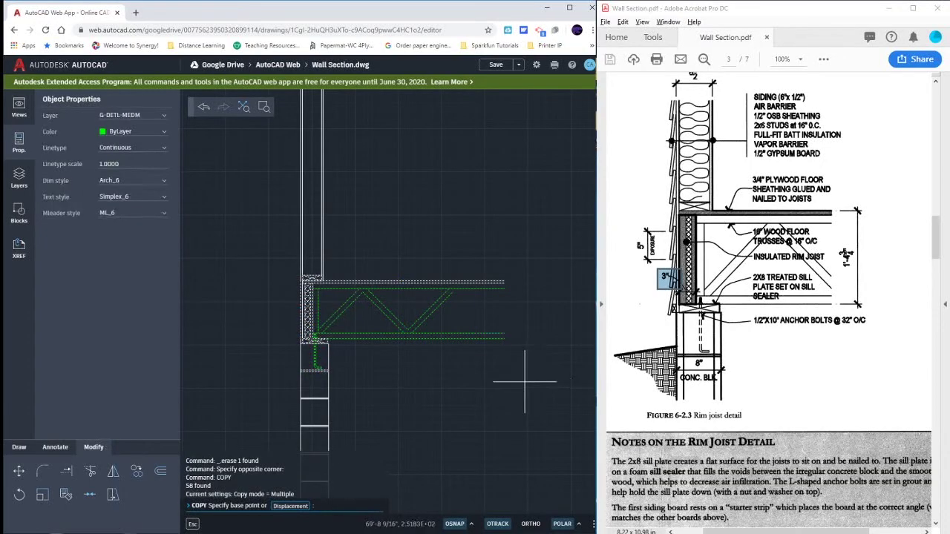
scroll(359, 250, up, 5)
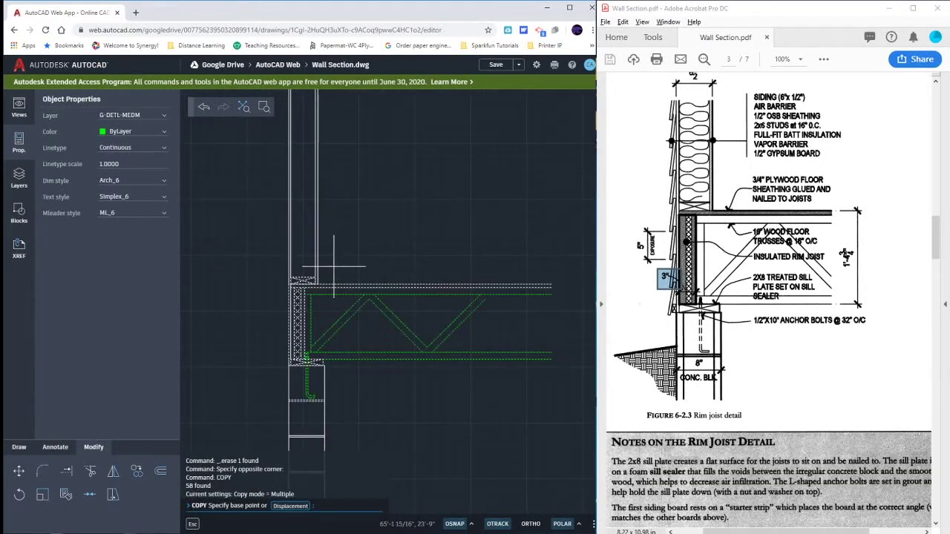
click(298, 304)
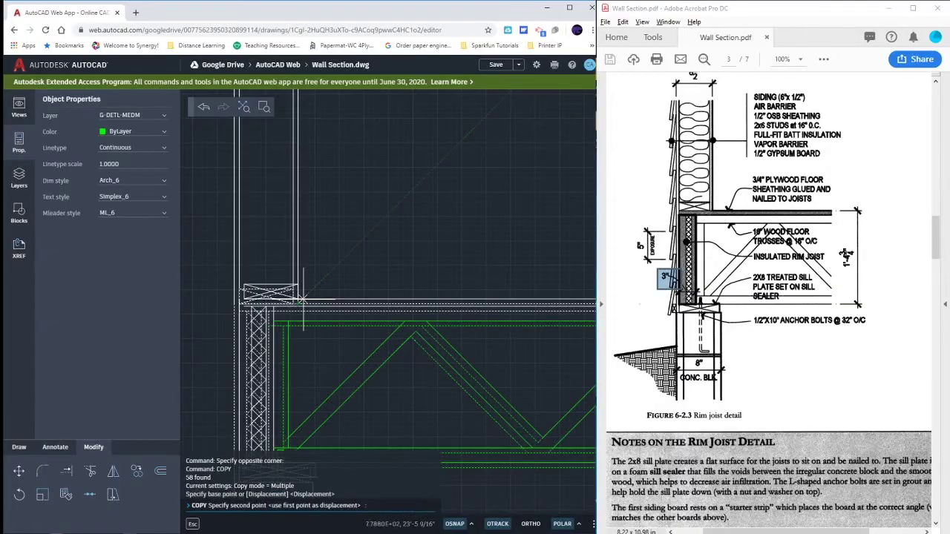
scroll(334, 245, down, 6)
scroll(327, 297, up, 4)
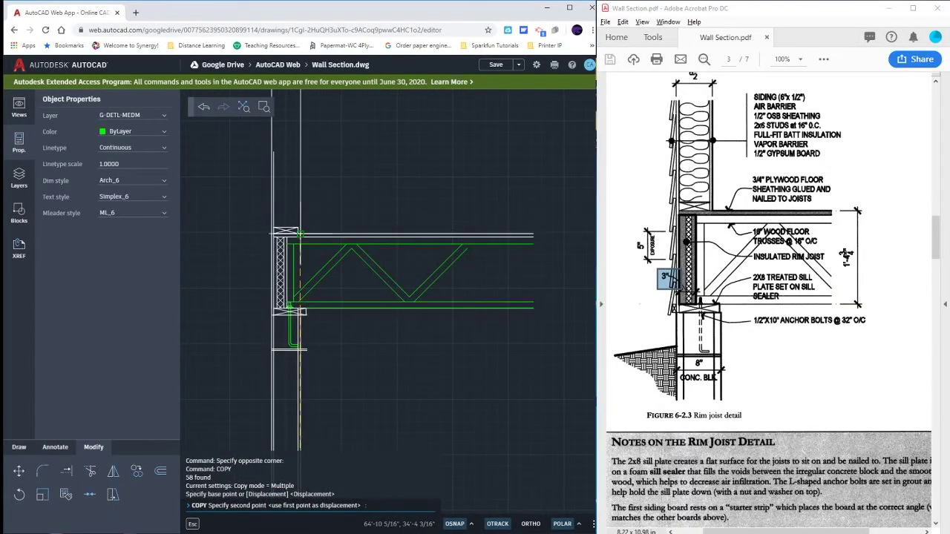
click(289, 306)
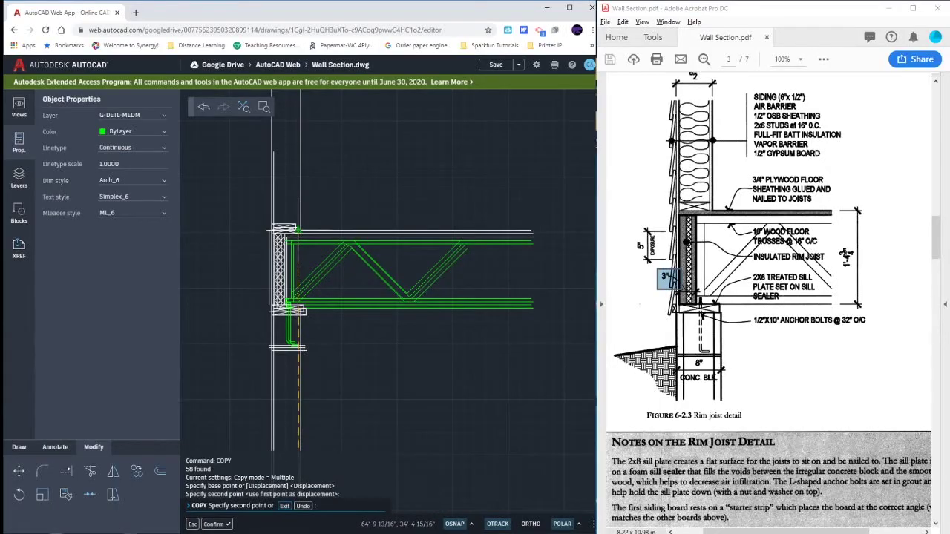
key(Escape)
key(Escape)
key(Escape)
Step: Erase the copied concrete block joint lines below the anchor bolt in the upper floor assembly
scroll(295, 380, up, 2)
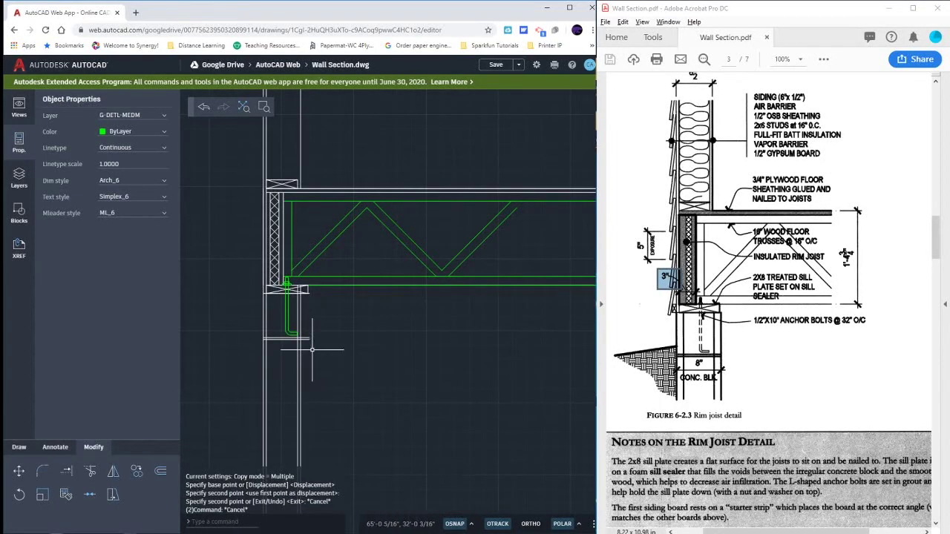
click(313, 351)
click(306, 335)
key(Delete)
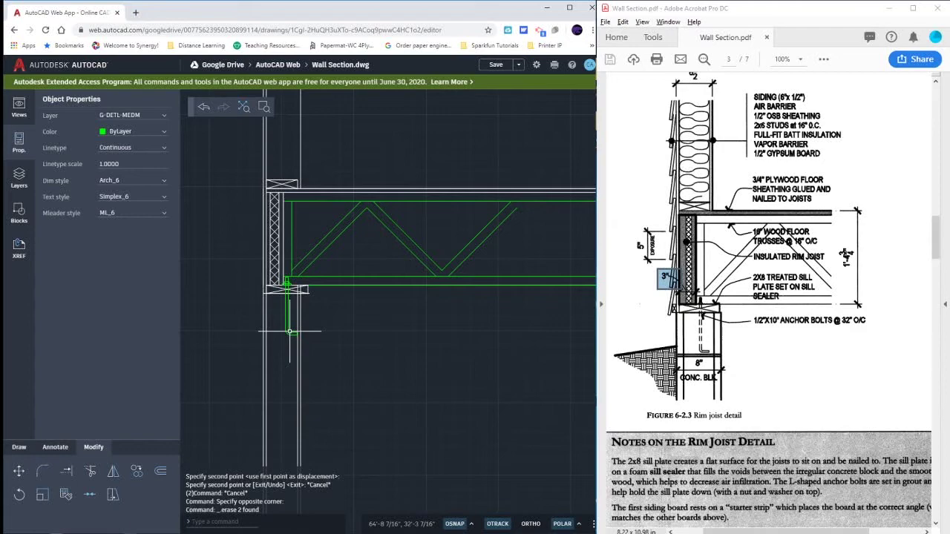
Step: Erase the copied anchor bolt with its nut and washer from the upper floor assembly
click(288, 329)
key(Delete)
scroll(287, 319, up, 6)
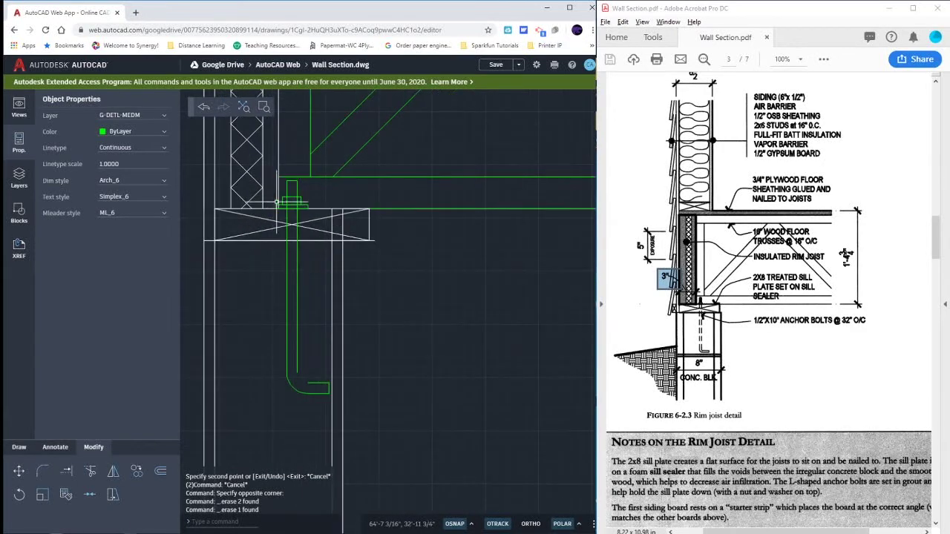
click(270, 176)
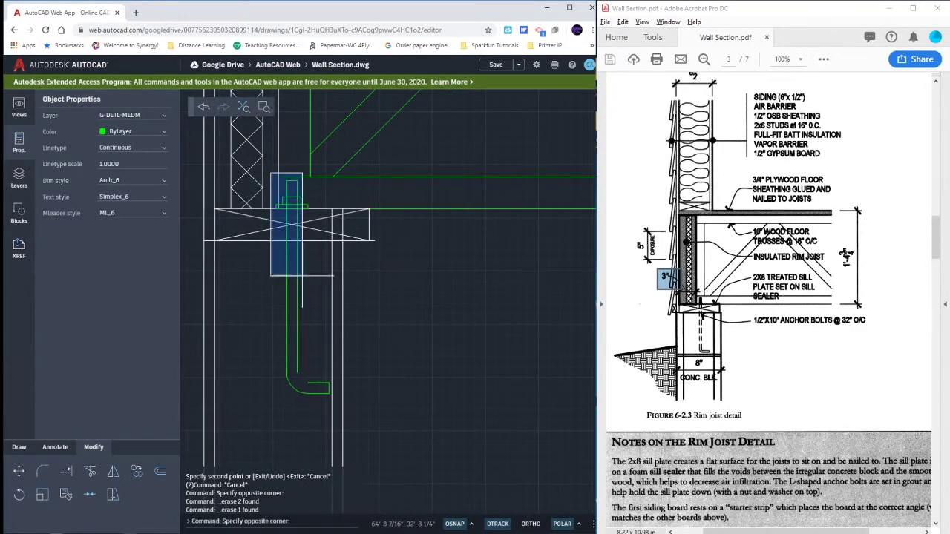
click(337, 412)
key(Delete)
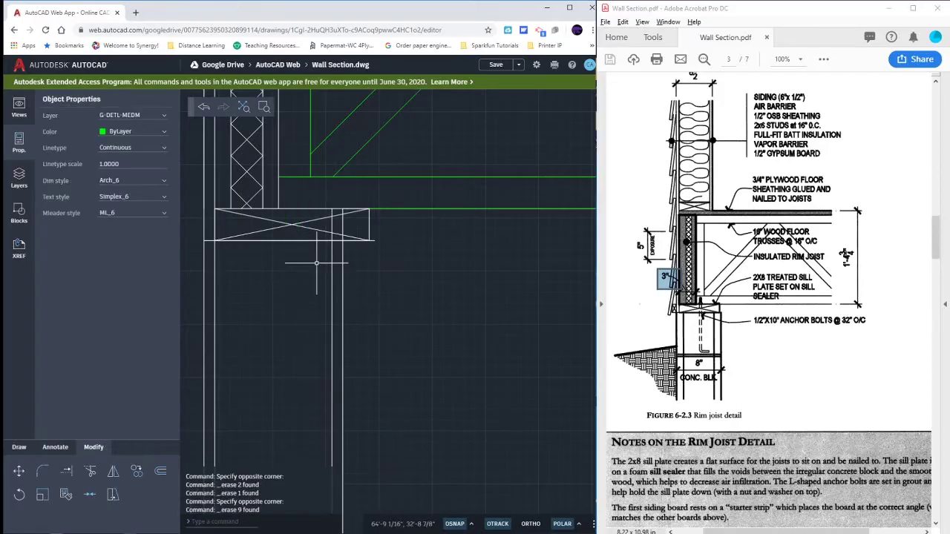
Step: Erase the copied 2x8 sill plate and its sealer line beneath the upper rim joist
click(380, 251)
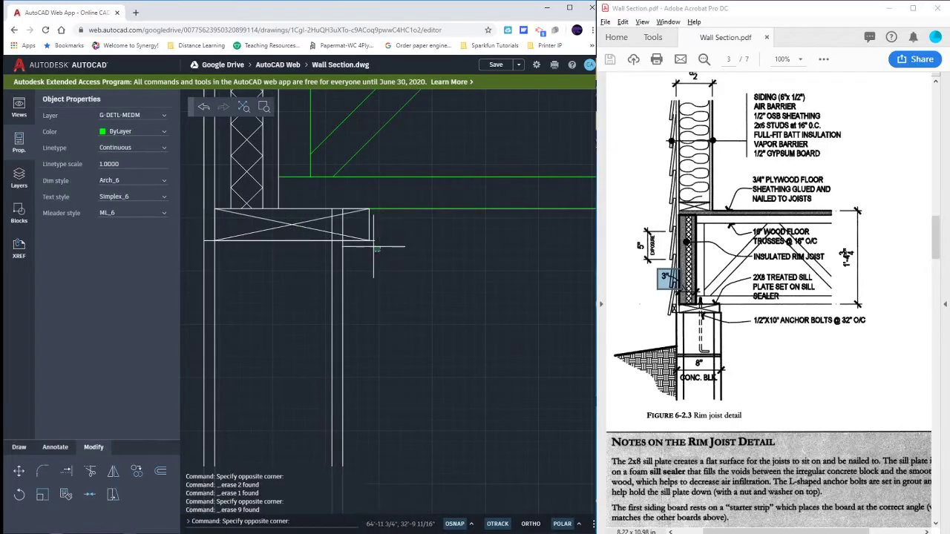
click(348, 211)
key(Delete)
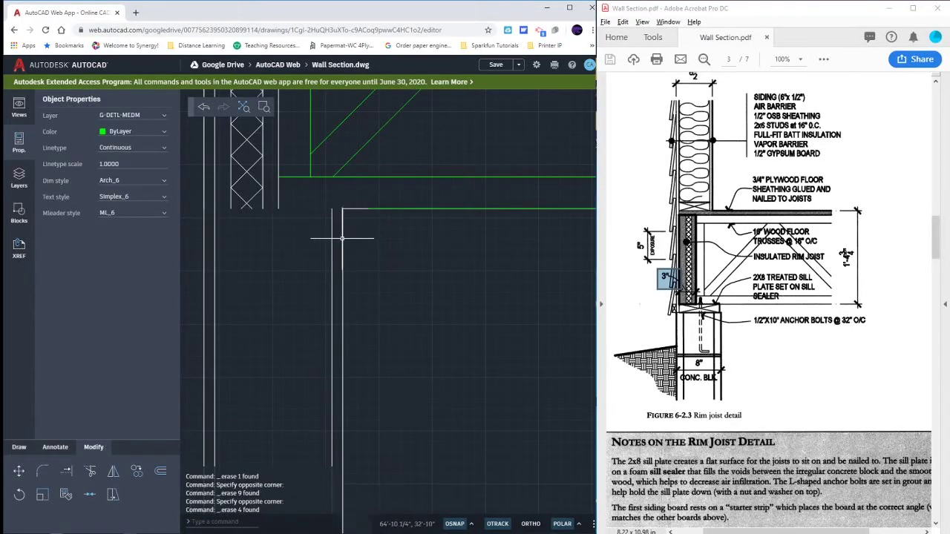
Step: Switch to the Wall Section PDF and examine the upper floor framing in the wall sections of Figure 6-2.1
scroll(386, 291, down, 3)
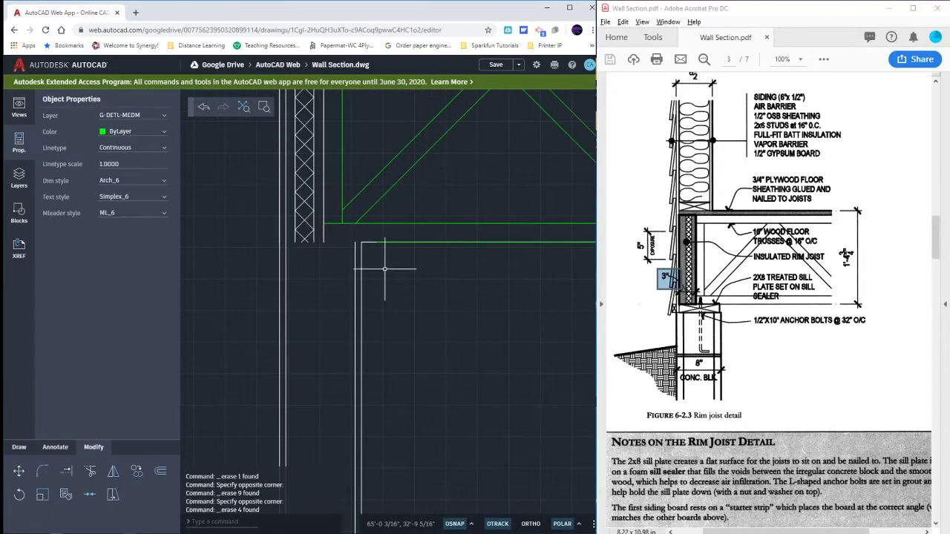
scroll(387, 286, down, 2)
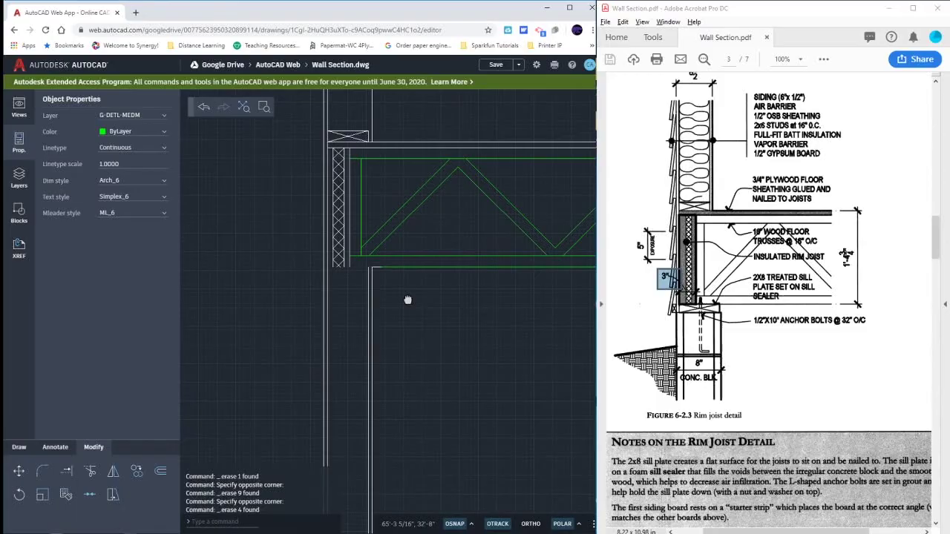
middle_drag(408, 286, 407, 300)
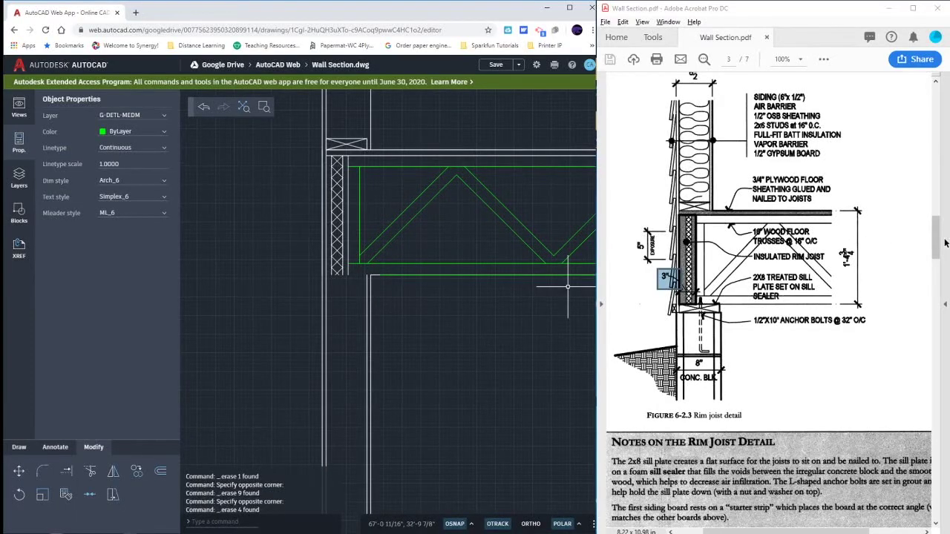
drag(936, 252, 938, 141)
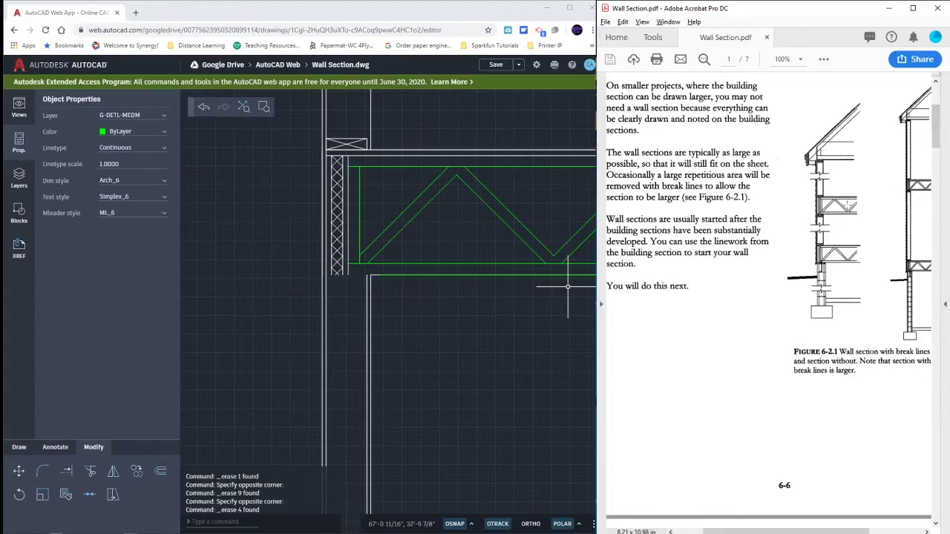
drag(915, 195, 917, 211)
drag(814, 210, 827, 221)
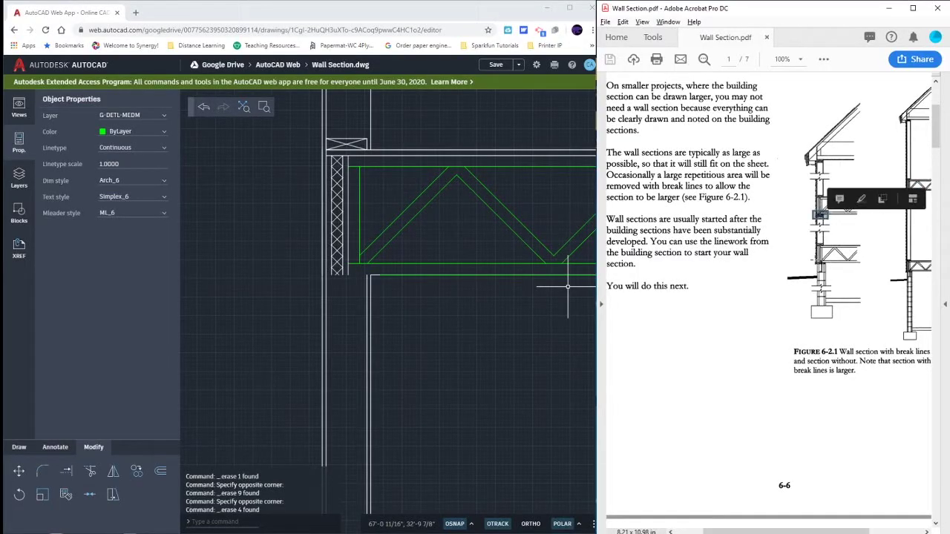
Step: Return to the AutoCAD drawing and copy the wall plate above the upper floor twice, stacked directly beneath the upper rim joist
click(340, 141)
key(Escape)
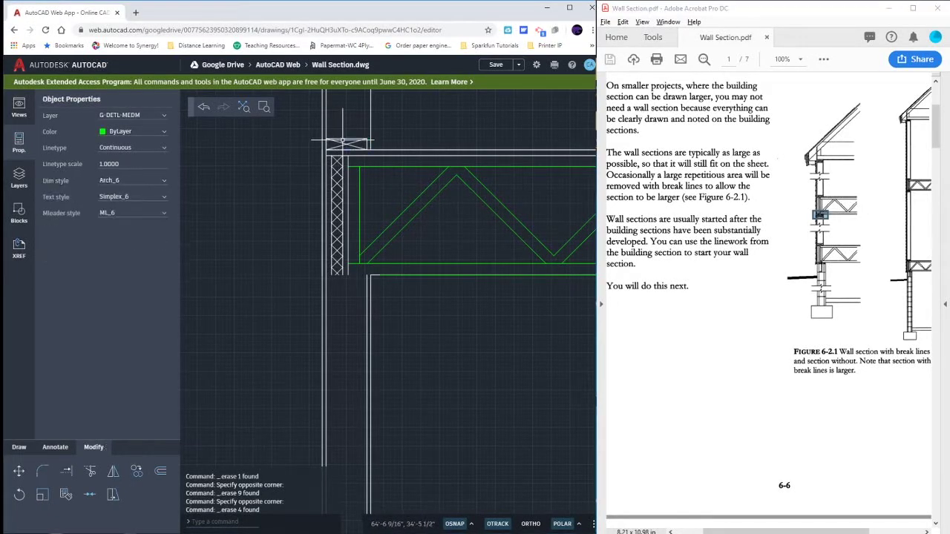
click(352, 143)
click(353, 140)
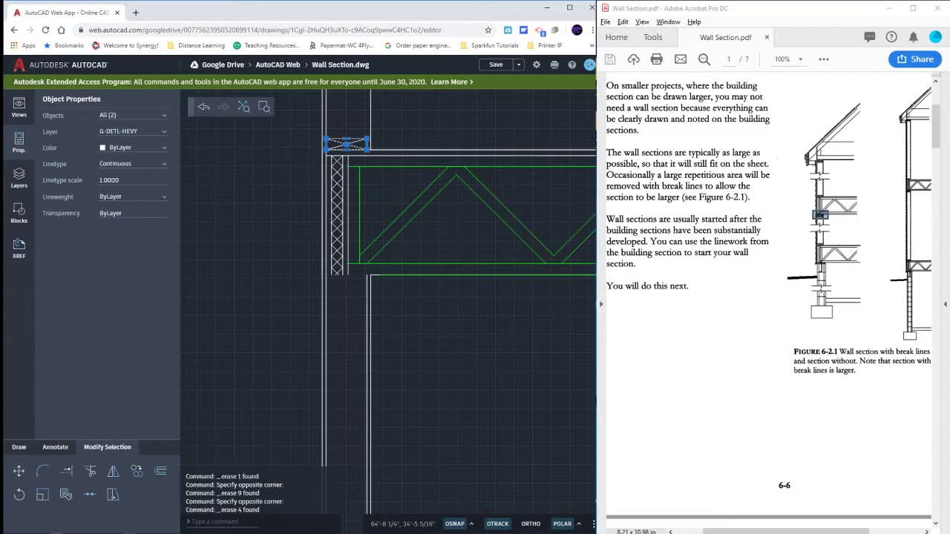
click(356, 141)
text(co)
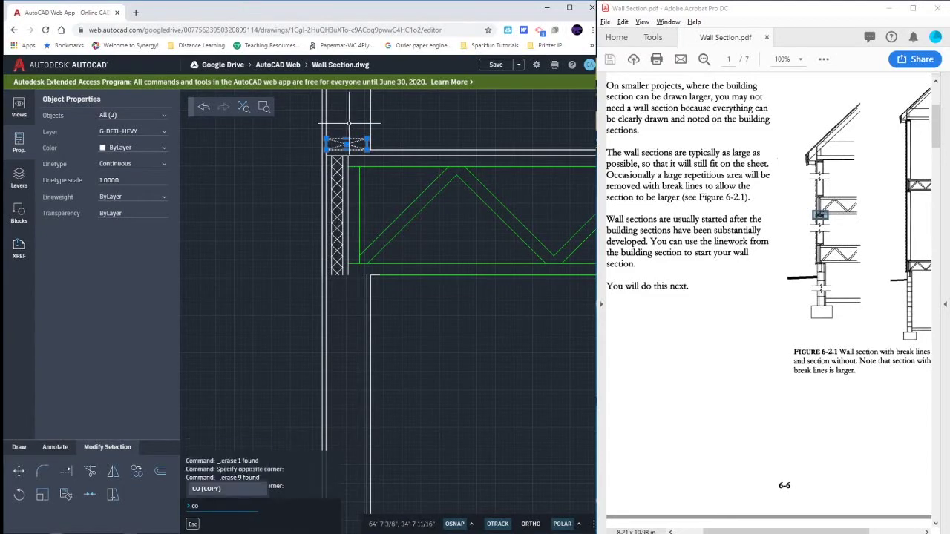
key(Return)
click(366, 140)
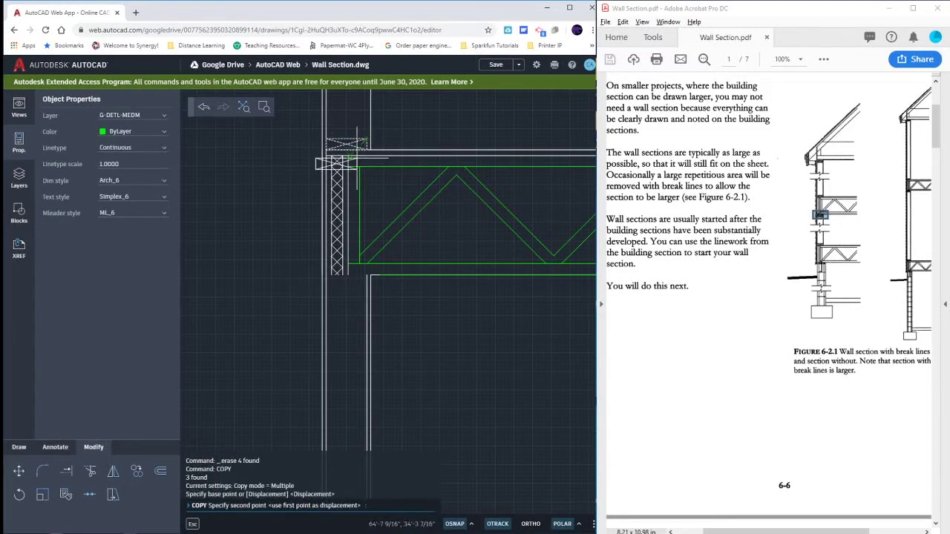
click(366, 277)
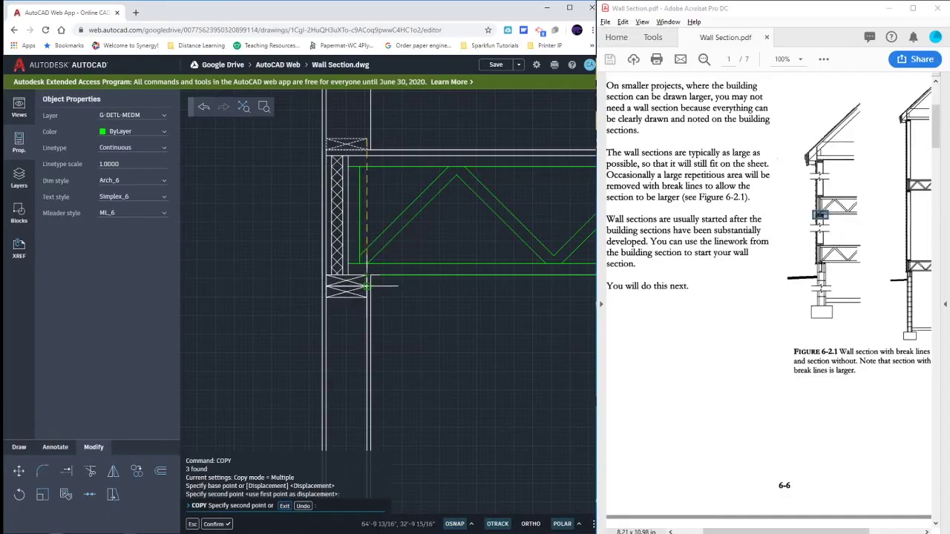
click(366, 286)
key(Escape)
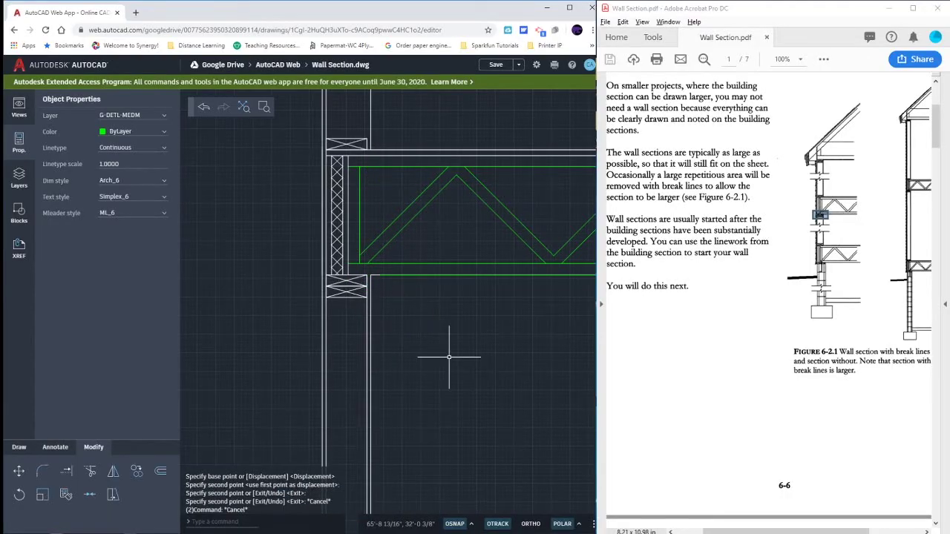
Step: Erase the heavy horizontal ceiling line that overlaps the green bottom line of the upper floor truss
scroll(448, 357, down, 2)
scroll(427, 338, up, 3)
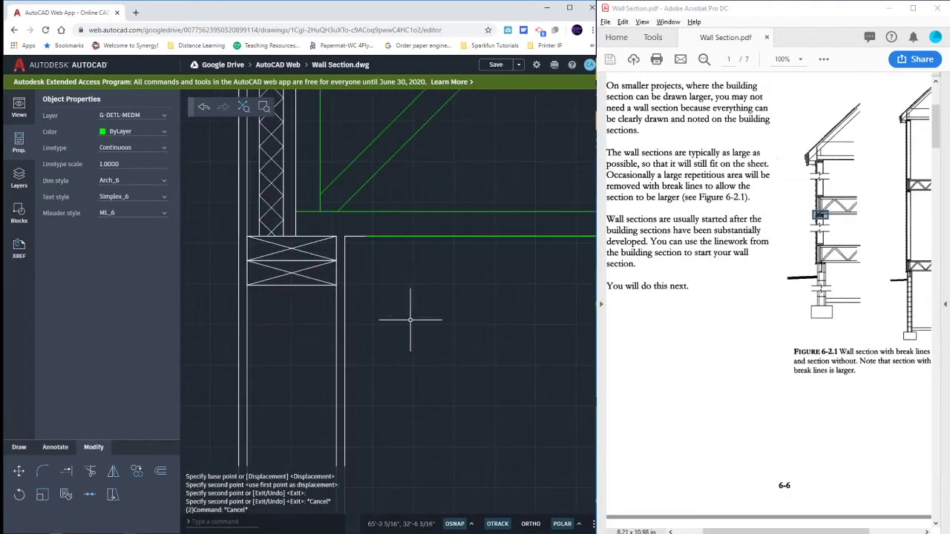
click(344, 334)
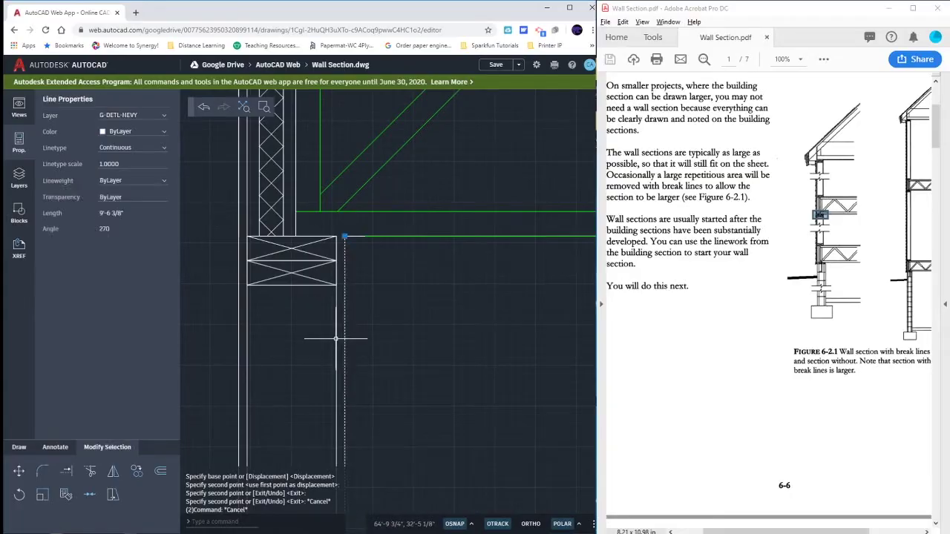
click(335, 338)
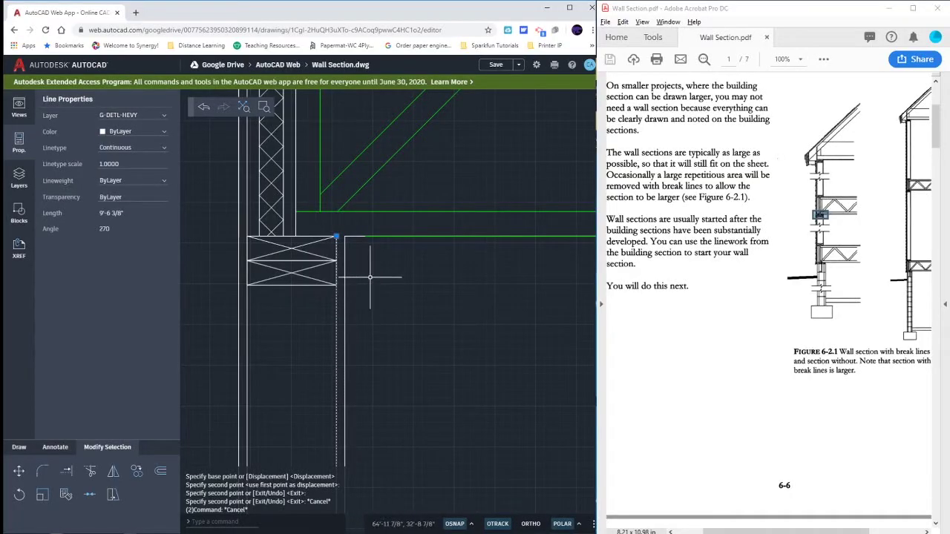
key(Escape)
click(358, 236)
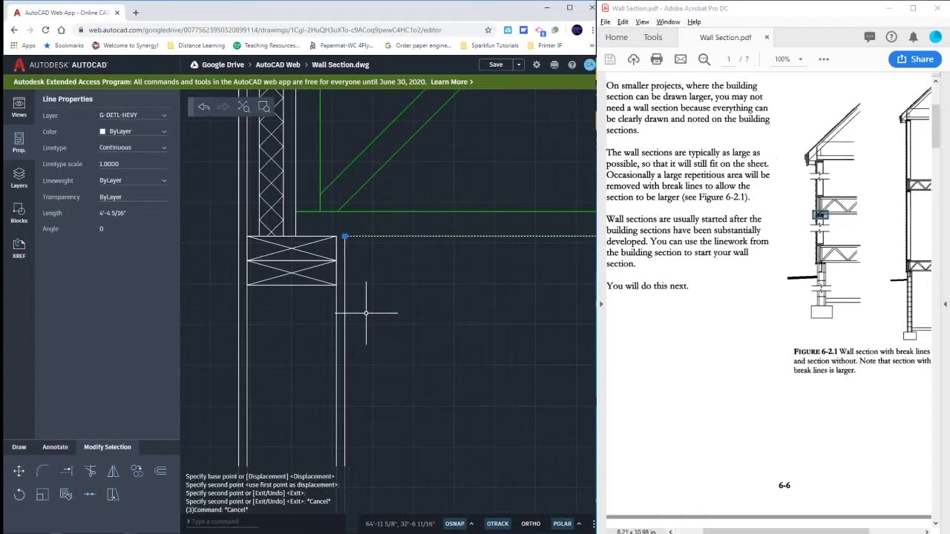
key(Delete)
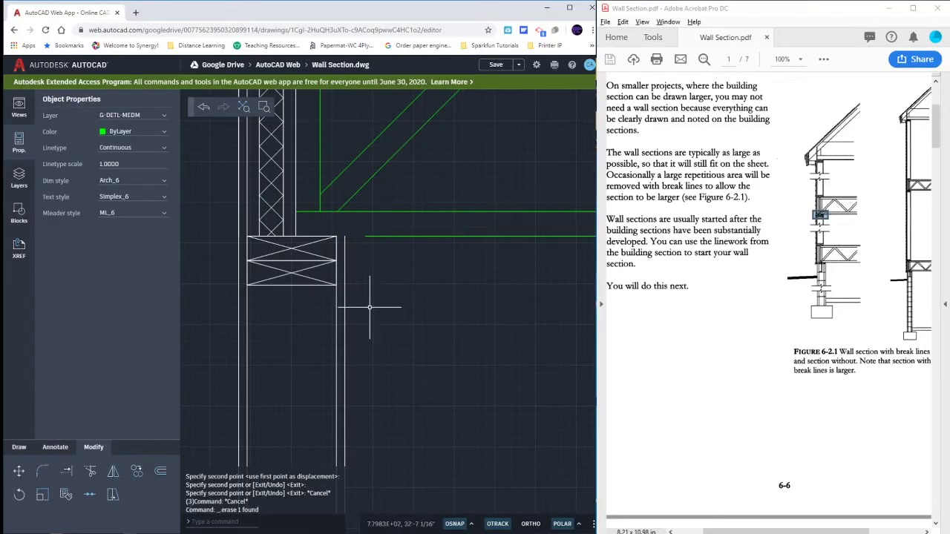
Step: Extend the green bottom line of the upper floor truss to the wall beside the new plates
text(ex)
key(Return)
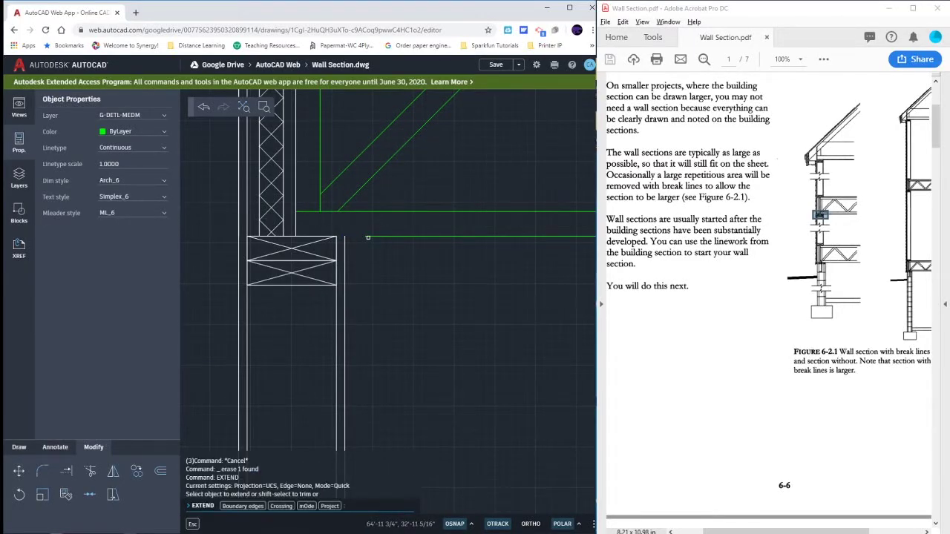
click(368, 238)
click(364, 237)
click(343, 236)
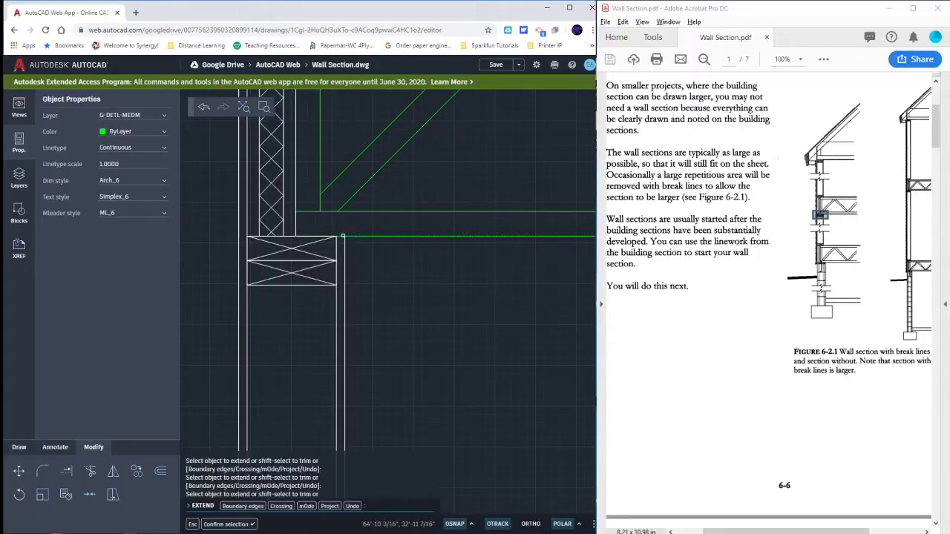
click(324, 243)
key(Escape)
key(Escape)
key(Escape)
Step: Offset the interior face line of the wall above the upper floor by .5 towards the inside of the wall
scroll(403, 303, down, 2)
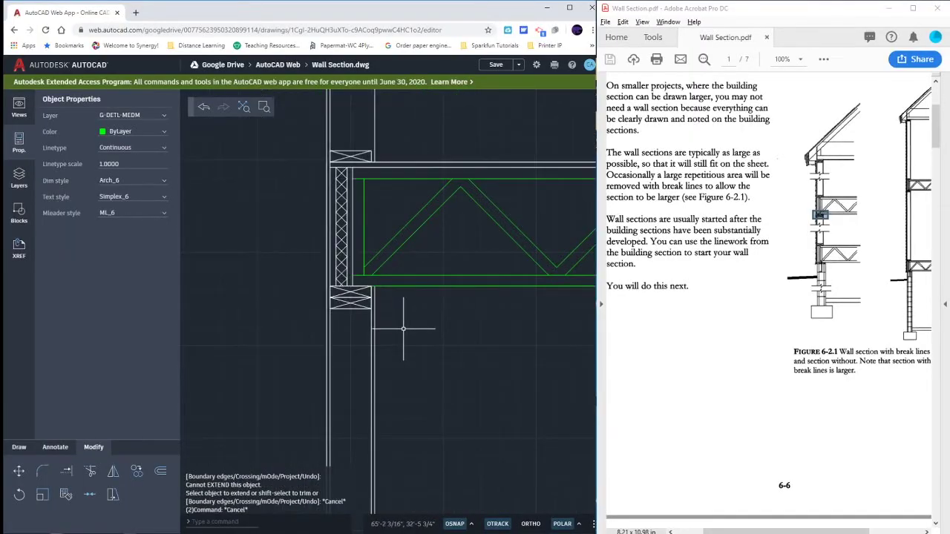
middle_drag(402, 308, 385, 432)
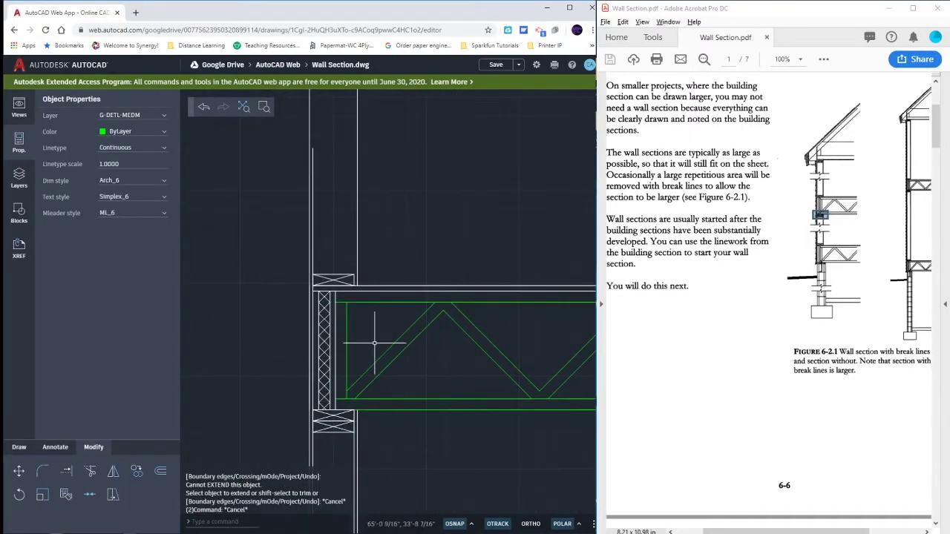
mouse_move(382, 221)
middle_down()
mouse_move(379, 328)
mouse_move(401, 308)
mouse_move(395, 328)
middle_up()
scroll(382, 325, down, 2)
text(o)
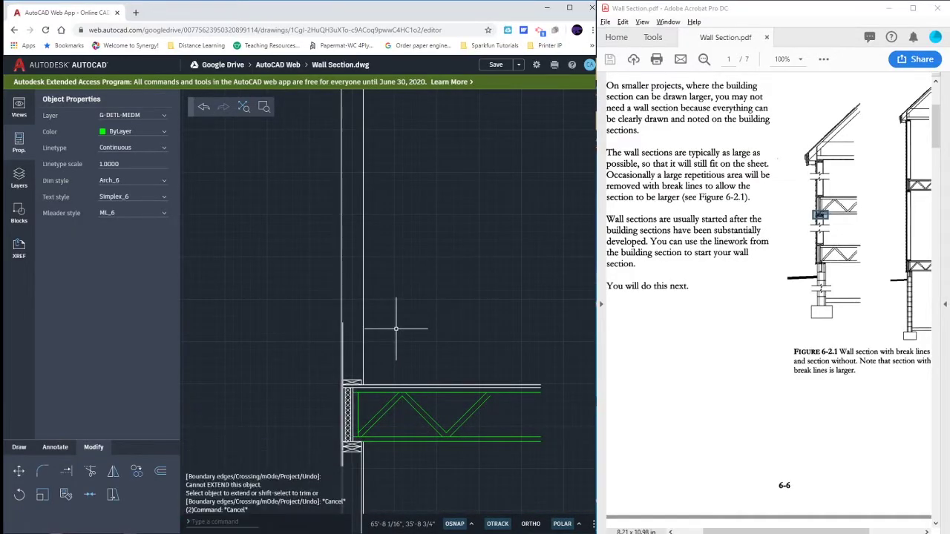
key(Return)
click(362, 339)
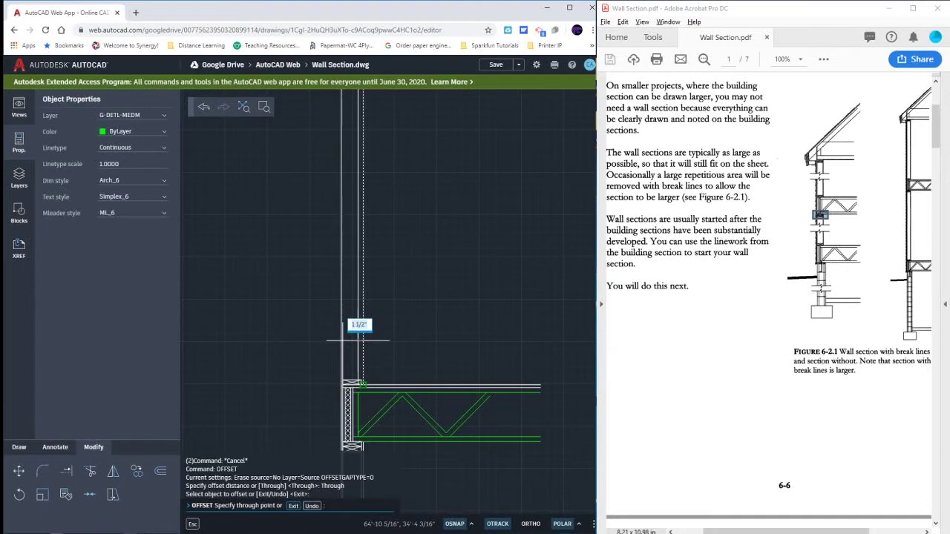
key(Return)
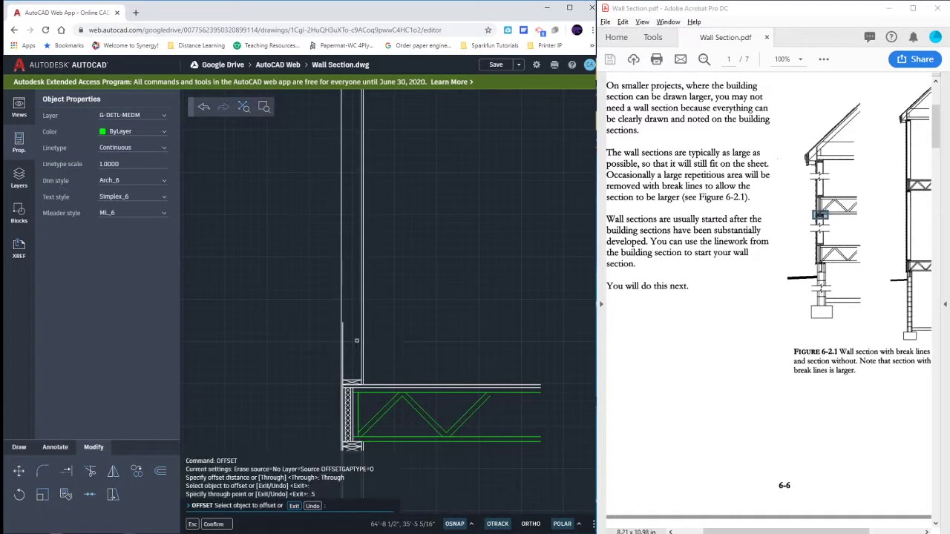
key(Escape)
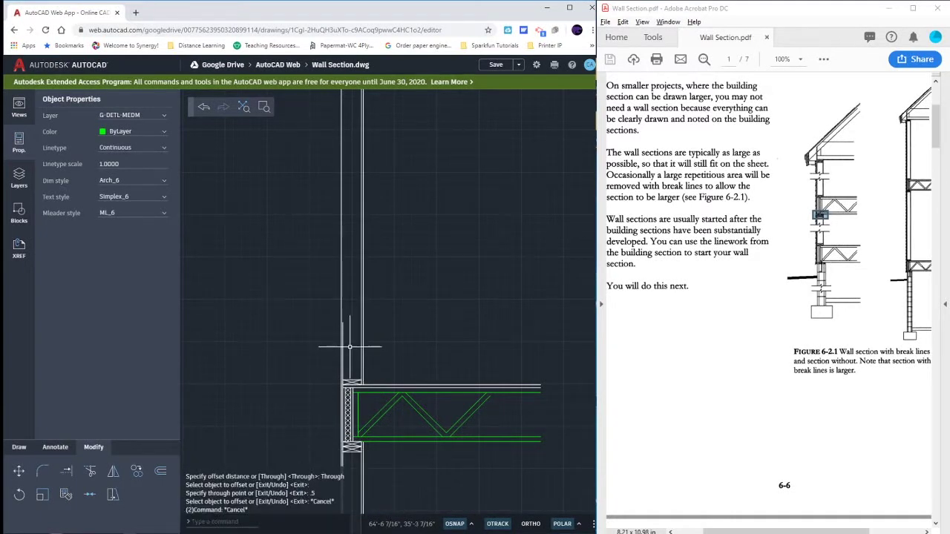
Step: Try erasing the heavy exterior sheathing line that stops partway up the wall above the upper floor
click(343, 337)
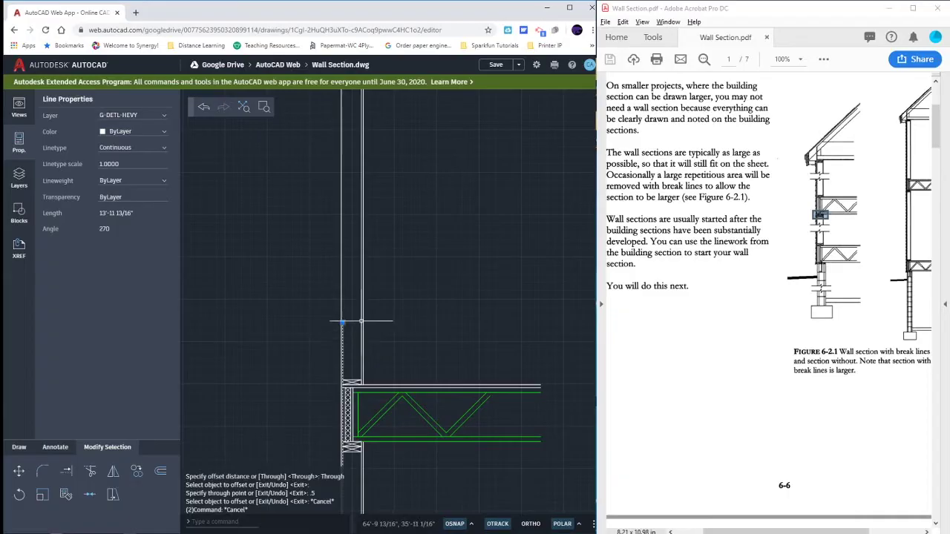
scroll(361, 321, down, 2)
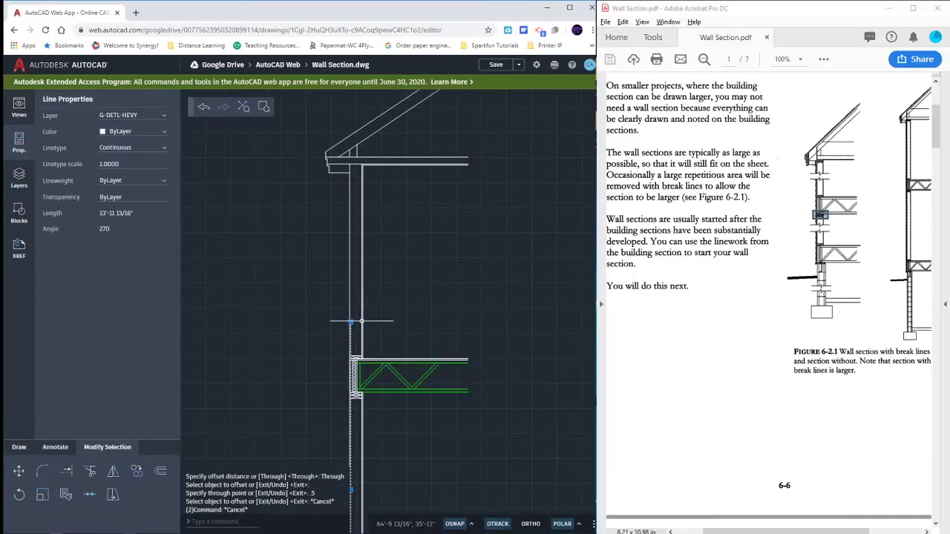
text(e)
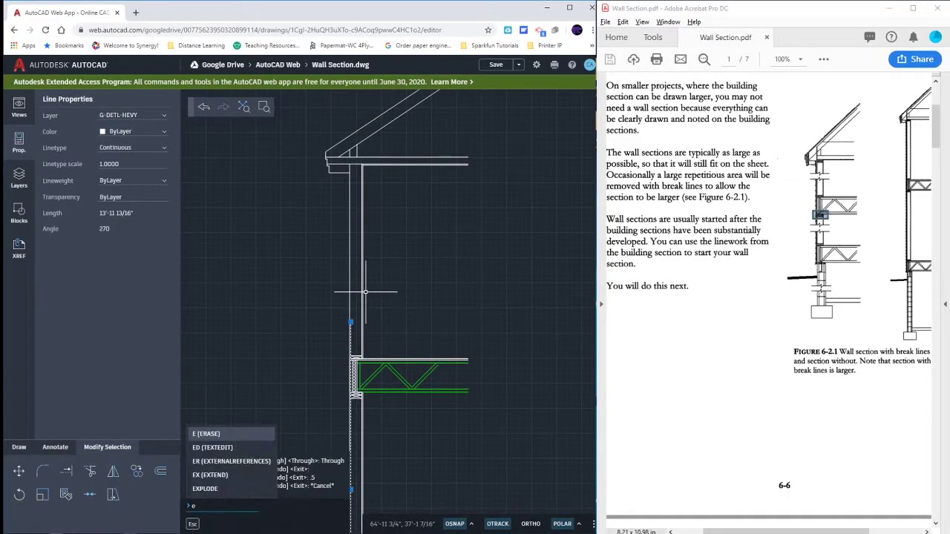
key(Return)
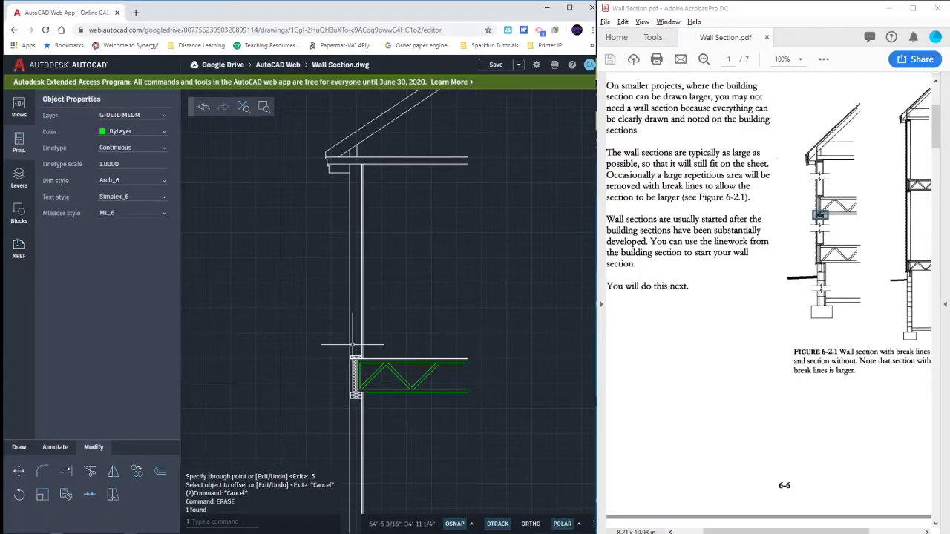
scroll(354, 348, up, 2)
key(Escape)
scroll(354, 339, down, 2)
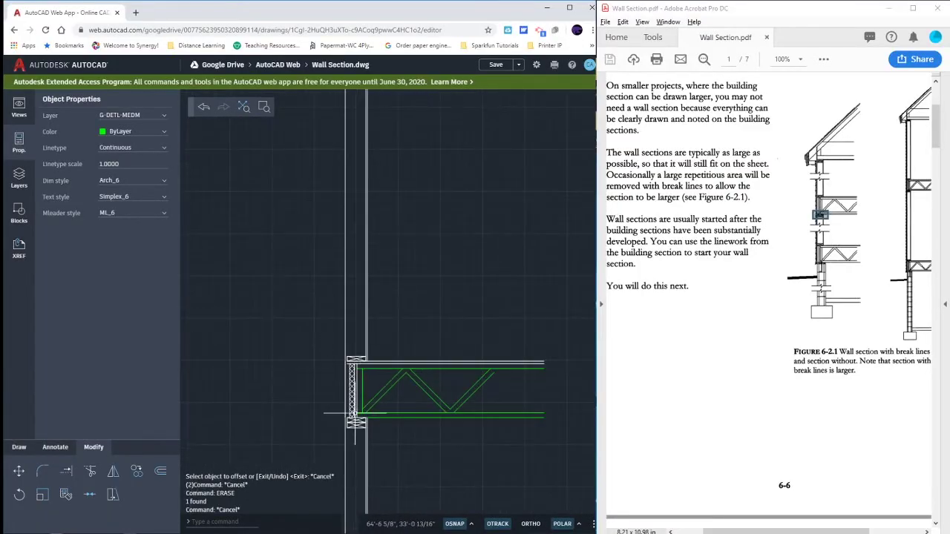
key(Escape)
scroll(382, 286, down, 2)
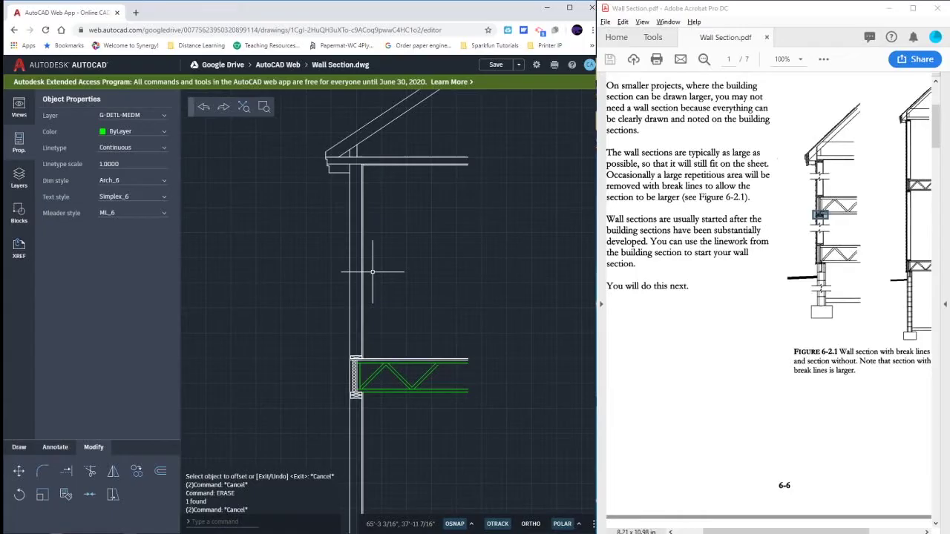
scroll(353, 375, up, 2)
scroll(352, 378, down, 2)
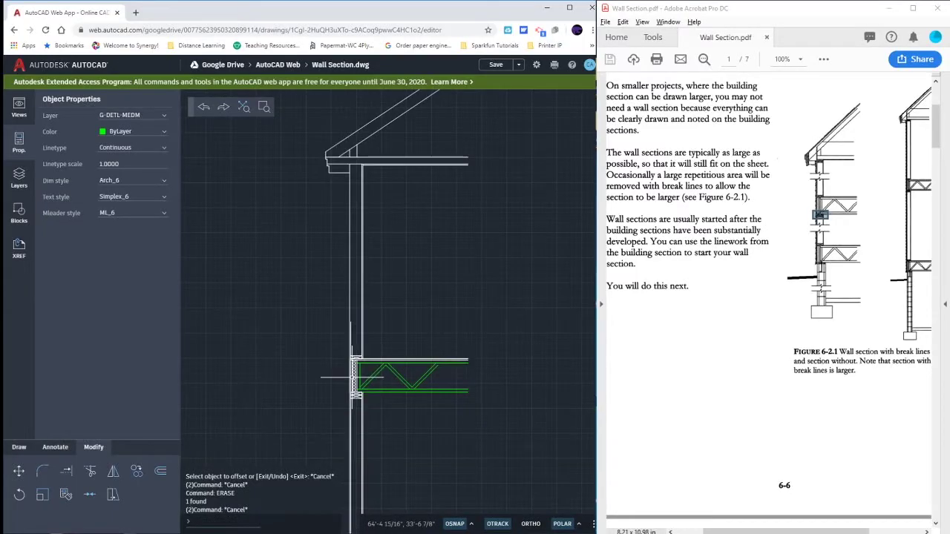
Step: Extend the exterior sheathing line above the upper floor up to the bottom line of the roof truss at the eave
scroll(355, 341, up, 1)
text(ex)
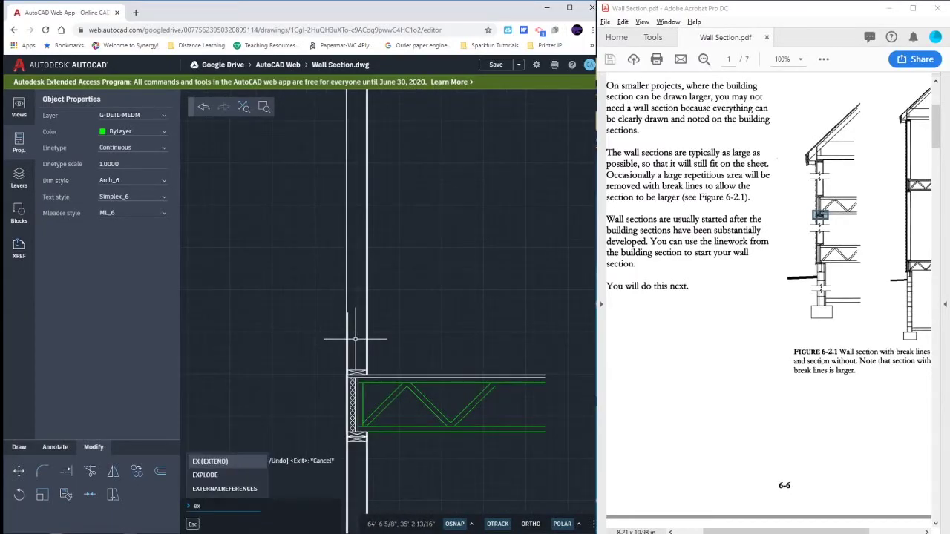
key(Return)
click(348, 319)
click(348, 316)
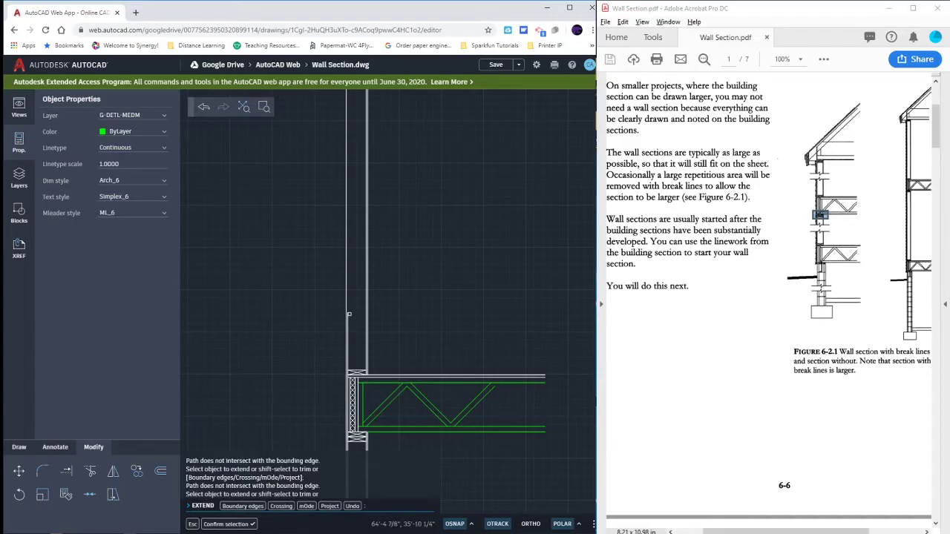
scroll(349, 314, down, 2)
click(348, 314)
mouse_move(383, 227)
middle_down()
mouse_move(381, 316)
mouse_move(374, 296)
mouse_move(437, 257)
middle_up()
click(377, 316)
scroll(374, 317, up, 6)
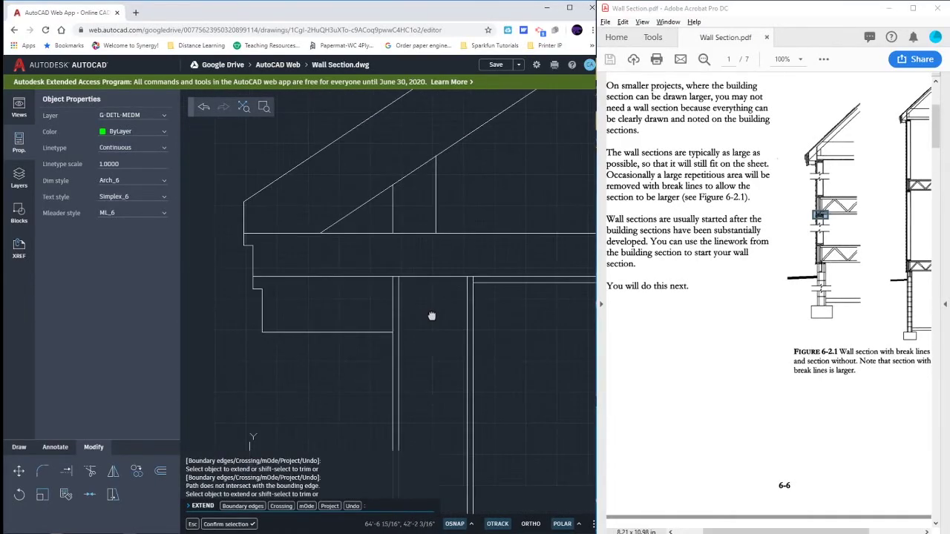
Step: Switch to the Wall Section PDF and examine the sheathing and truss heel in the Figure 6-2.4 roof edge detail
scroll(845, 274, down, 10)
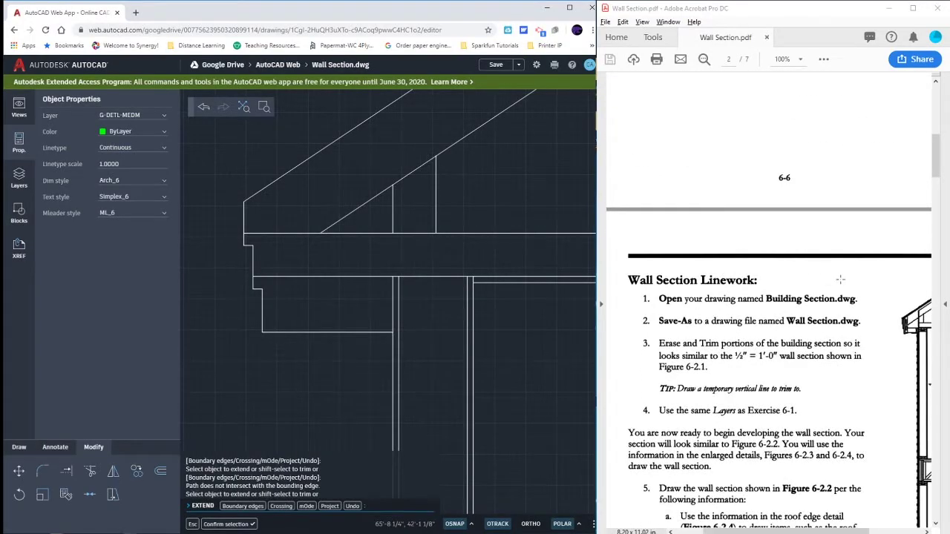
drag(936, 179, 933, 308)
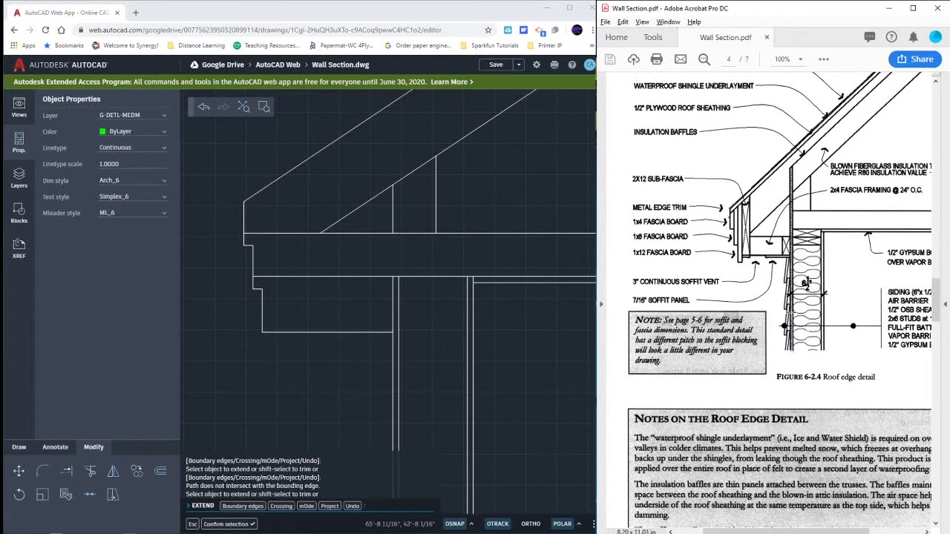
click(788, 298)
drag(796, 266, 791, 206)
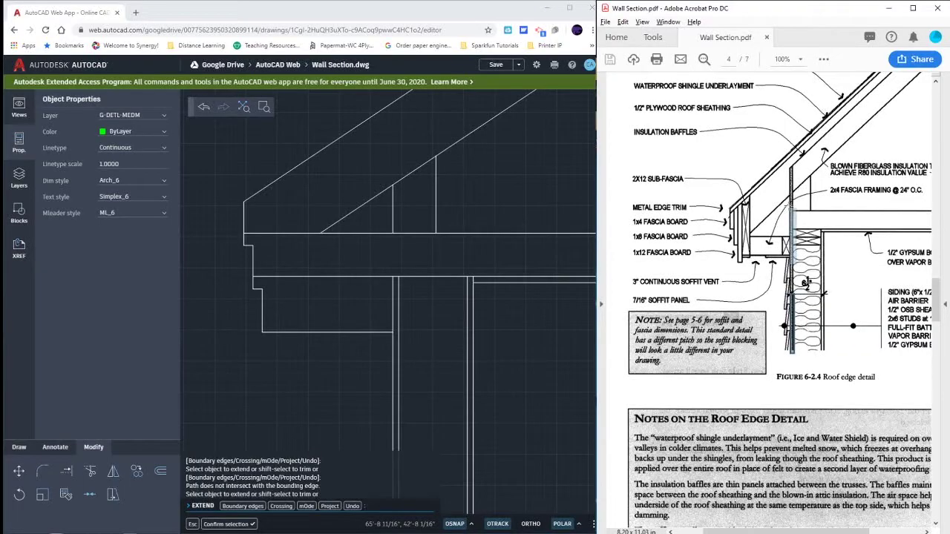
drag(786, 148, 786, 147)
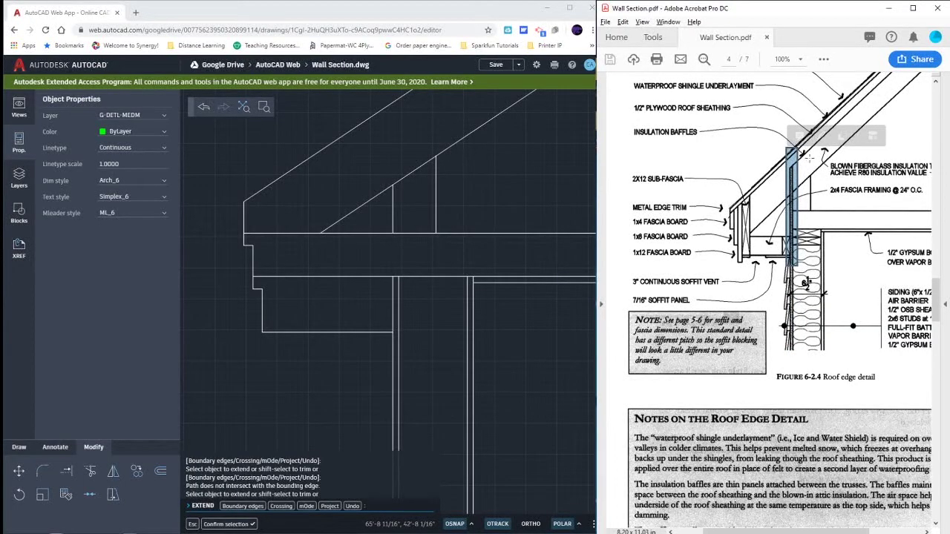
drag(832, 166, 912, 186)
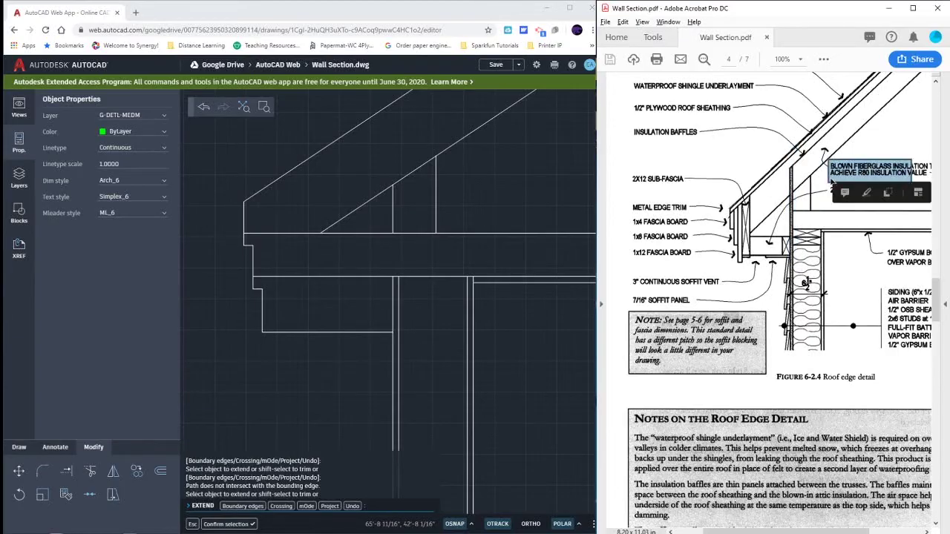
click(806, 170)
click(808, 207)
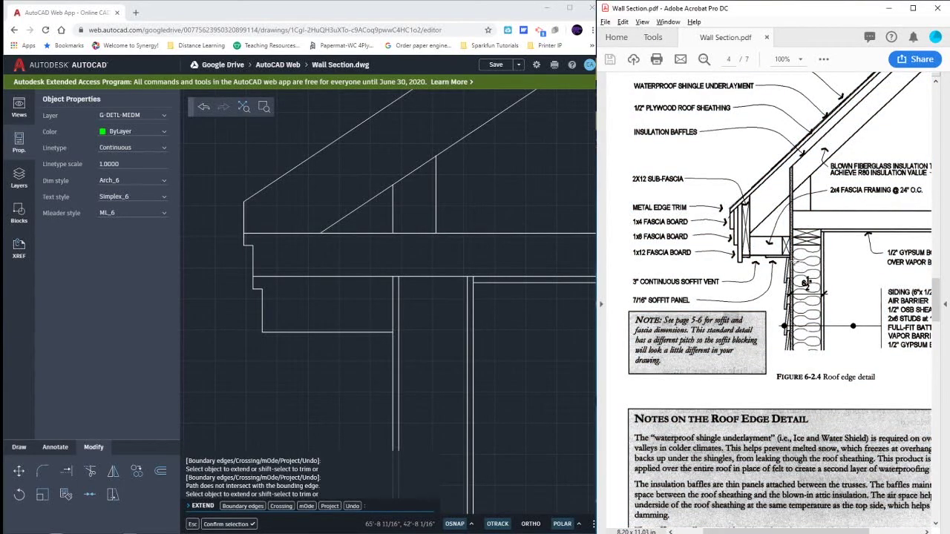
click(792, 174)
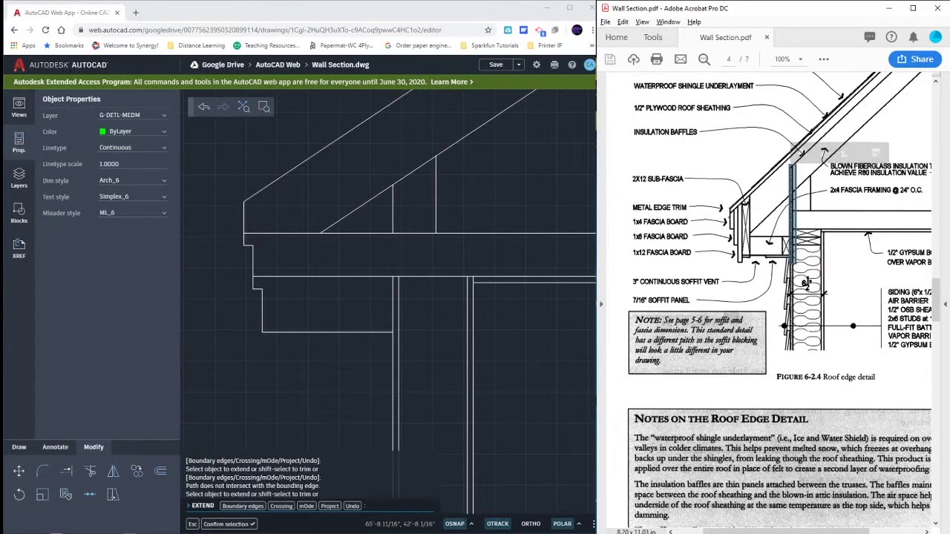
middle_drag(468, 216, 472, 230)
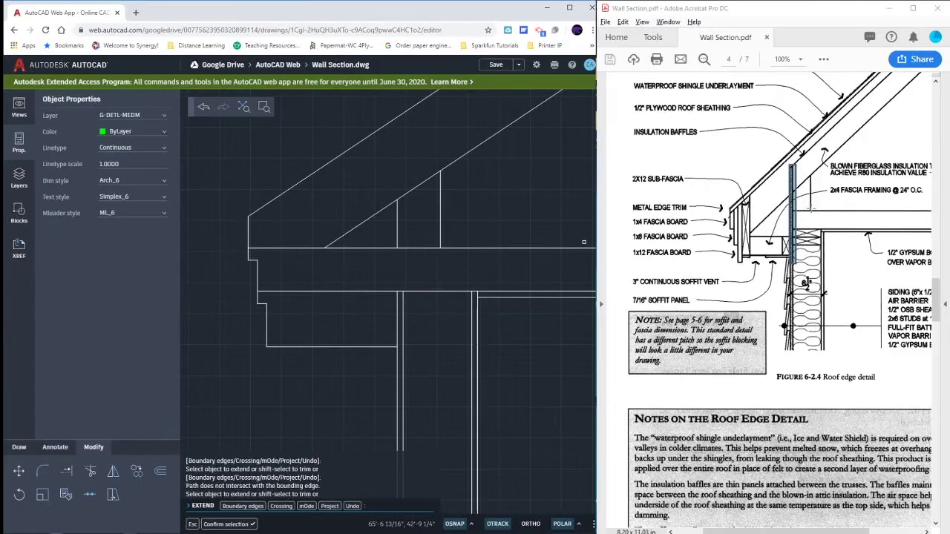
click(808, 206)
click(798, 208)
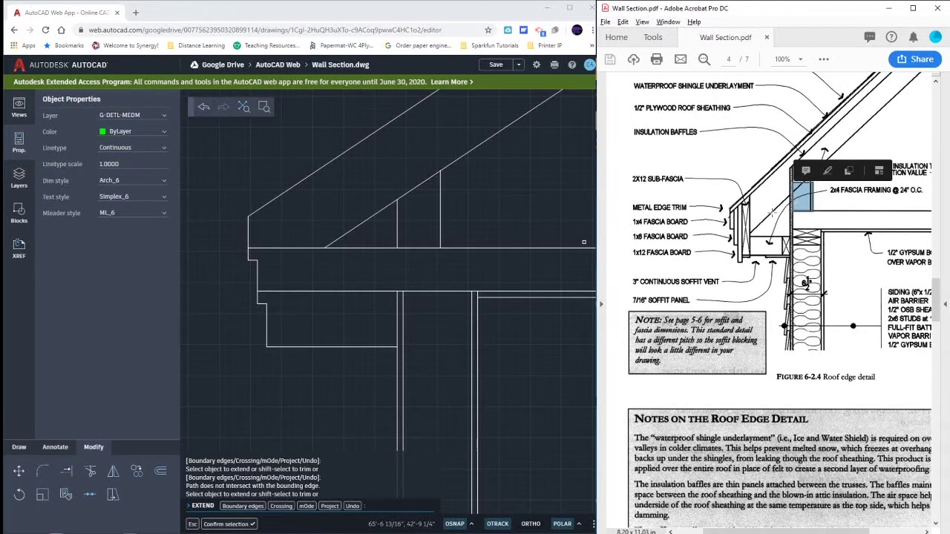
mouse_move(461, 232)
mouse_down()
mouse_move(380, 219)
mouse_move(444, 228)
mouse_move(416, 225)
mouse_up()
key(Escape)
key(Escape)
key(Escape)
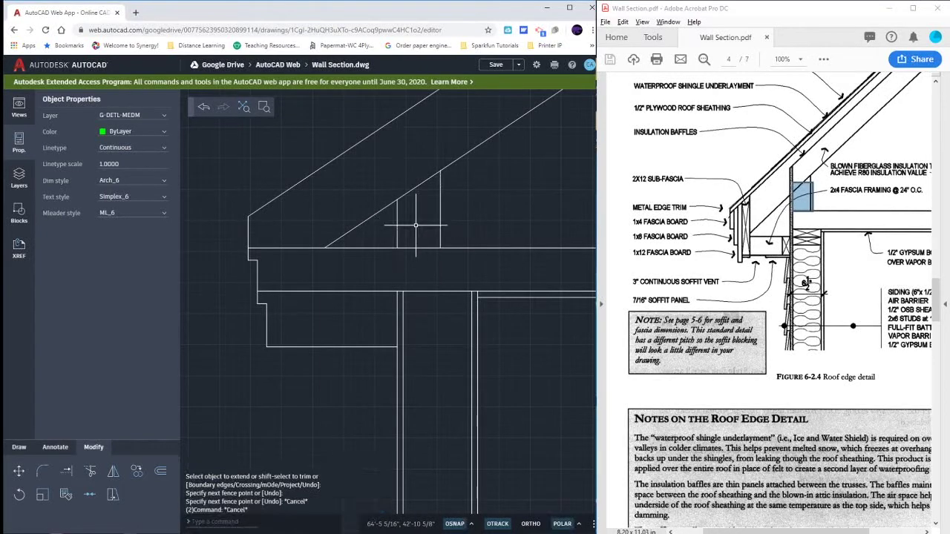
key(Escape)
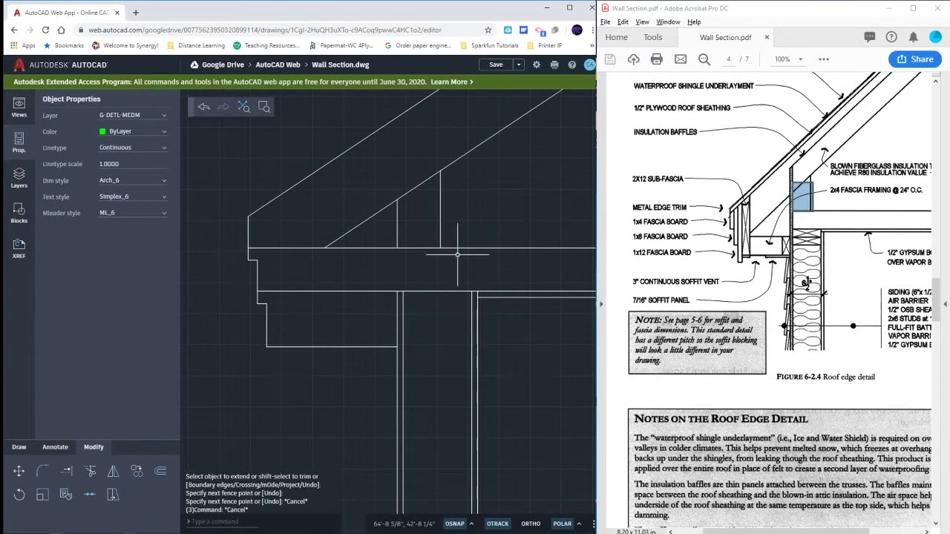
Step: In the AutoCAD drawing, move the two short vertical lines at the truss heel horizontally inward, clear of the exterior wall lines
click(455, 238)
click(394, 230)
text(m)
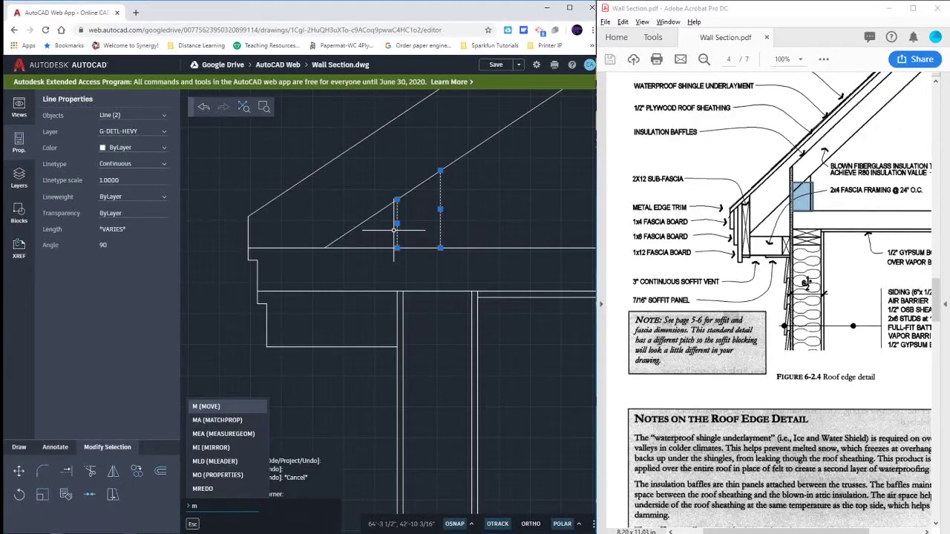
key(Return)
click(471, 227)
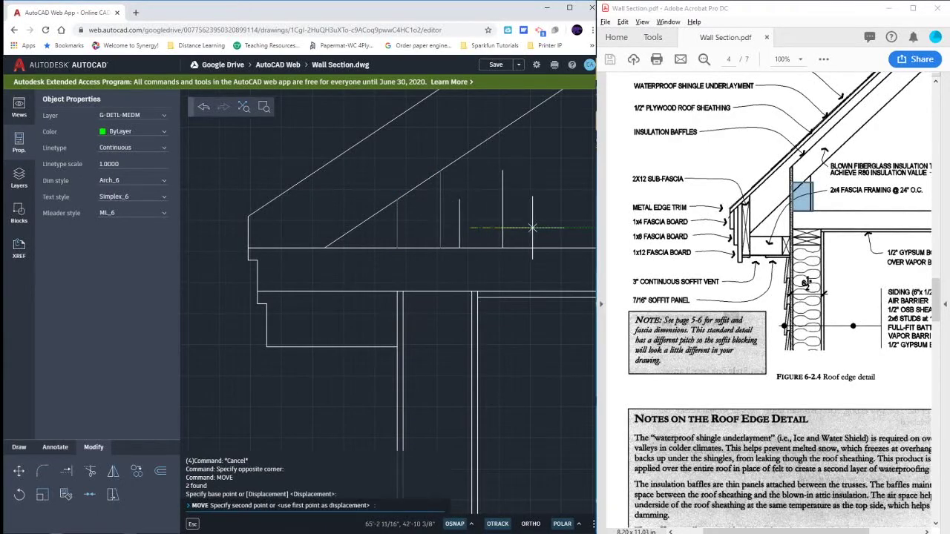
key(Escape)
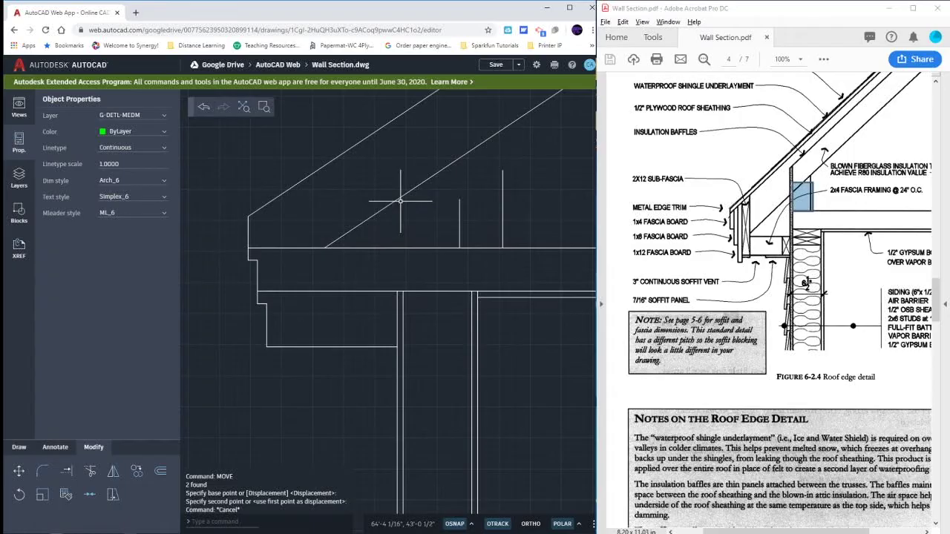
Step: Extend both exterior sheathing lines of the wall through the truss bottom chord up to the sloped underside of the top chord
text(ex)
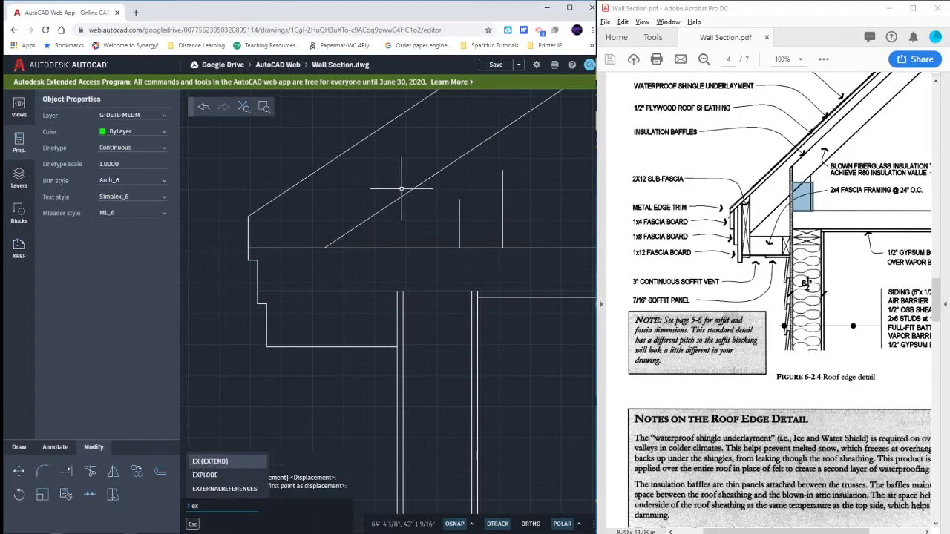
key(Return)
click(377, 254)
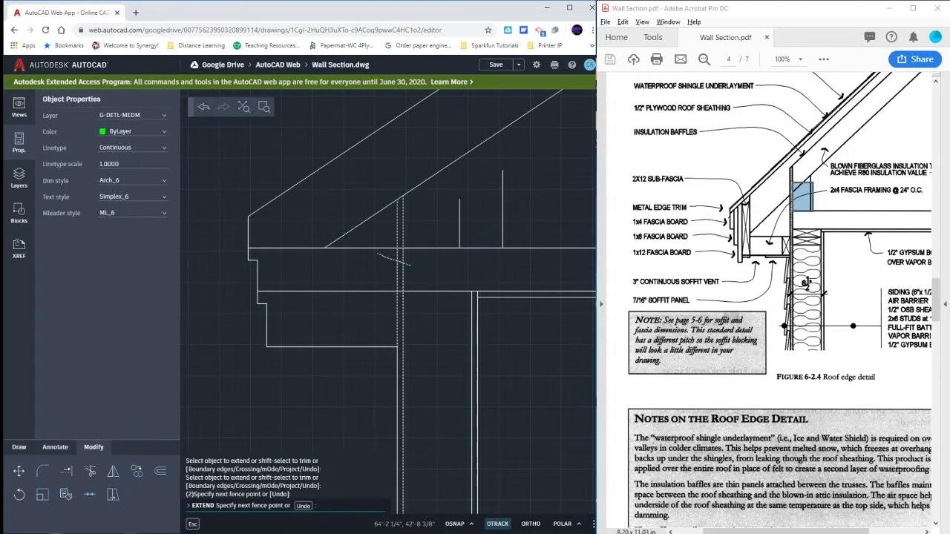
click(410, 265)
key(Escape)
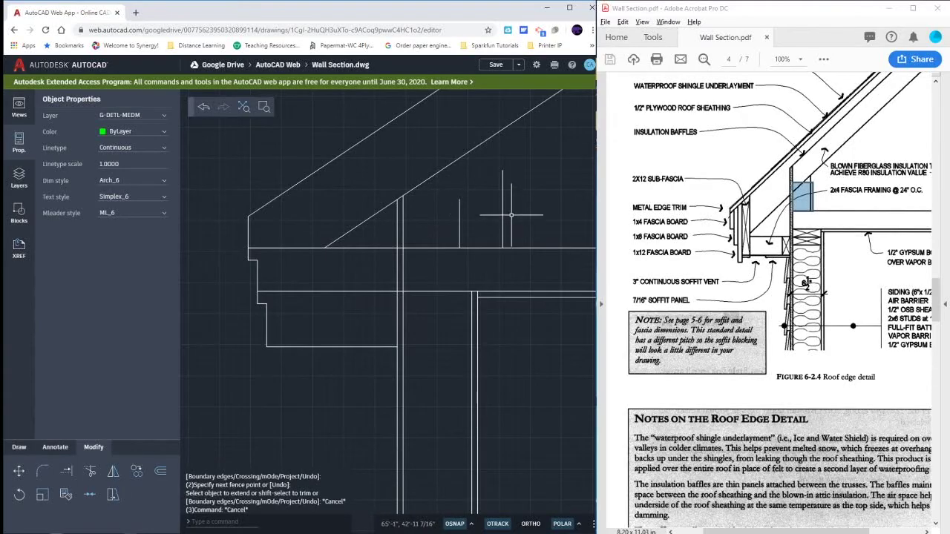
Step: Move the two short vertical lines so the outer one meets the inner sheathing line at the top of the truss bottom chord
click(512, 215)
click(441, 206)
text(m)
key(Return)
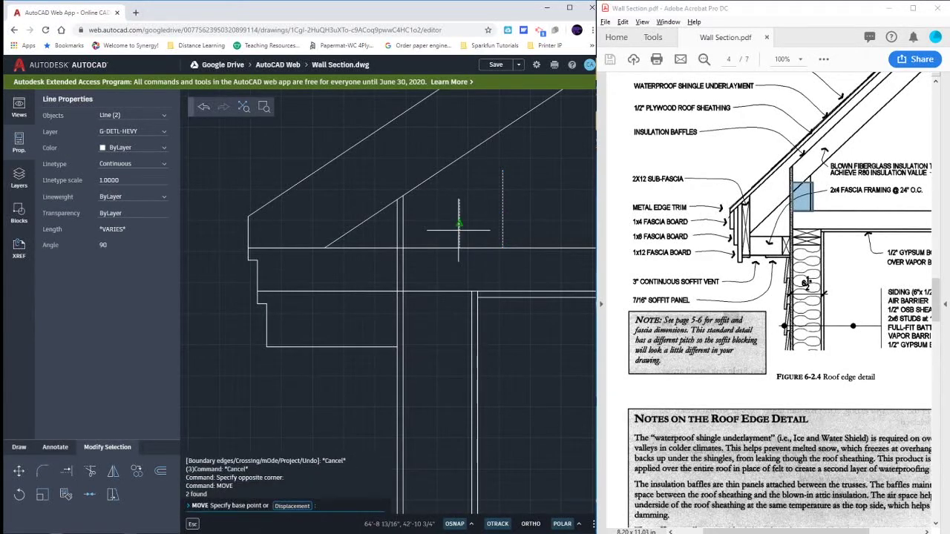
click(459, 247)
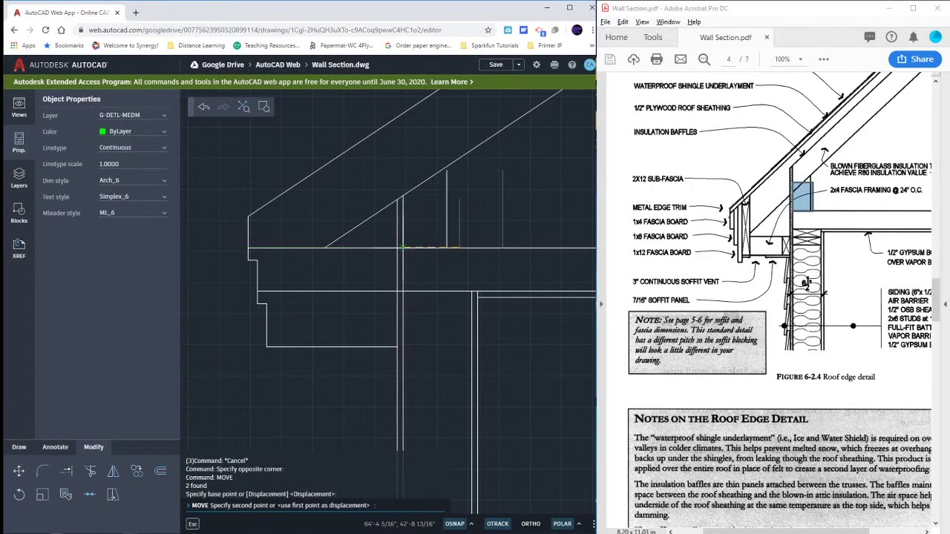
click(403, 247)
key(Escape)
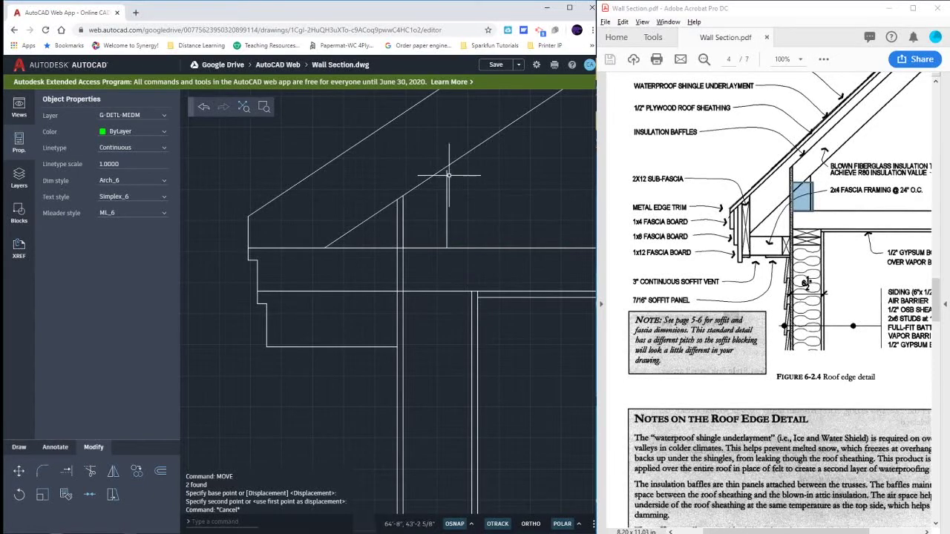
Step: Extend the remaining vertical truss heel line up to the sloped underside of the truss top chord
key(ctrl)
key(ctrl)
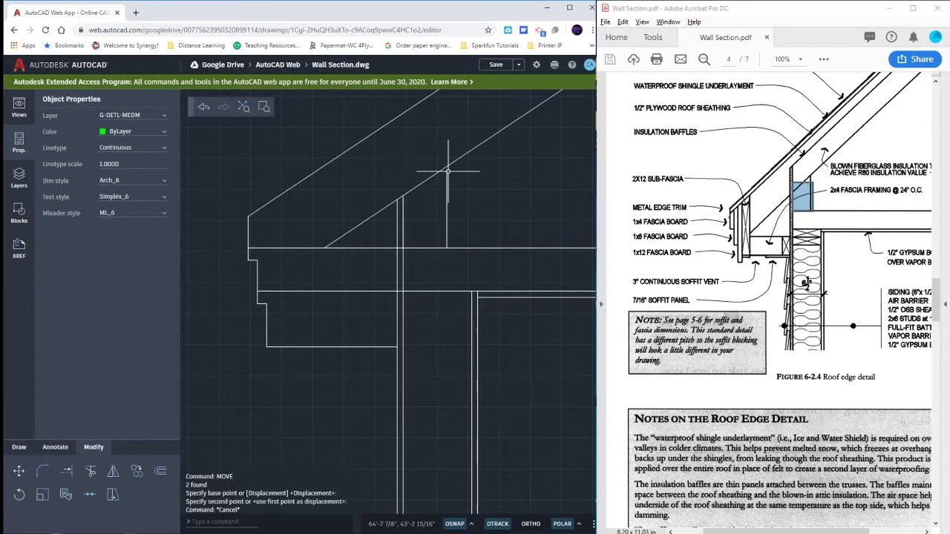
scroll(449, 260, down, 2)
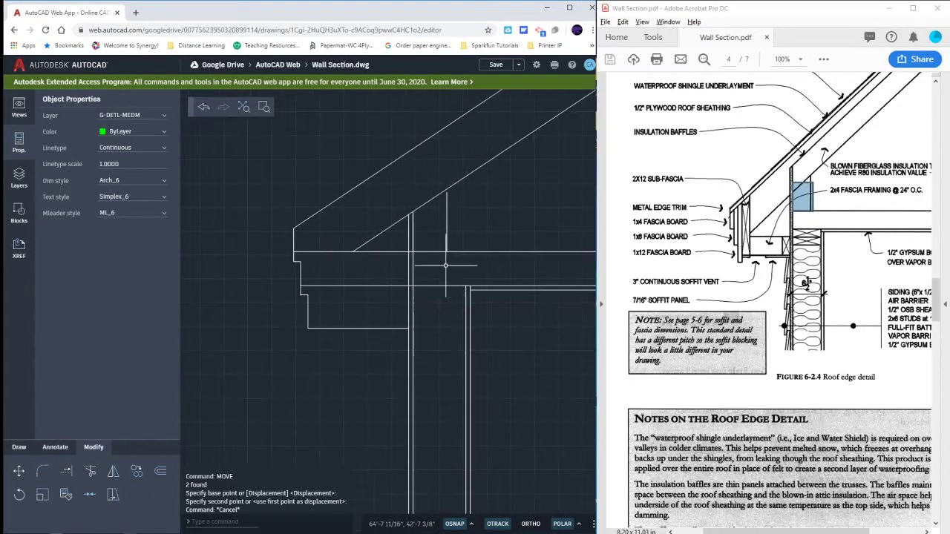
click(482, 165)
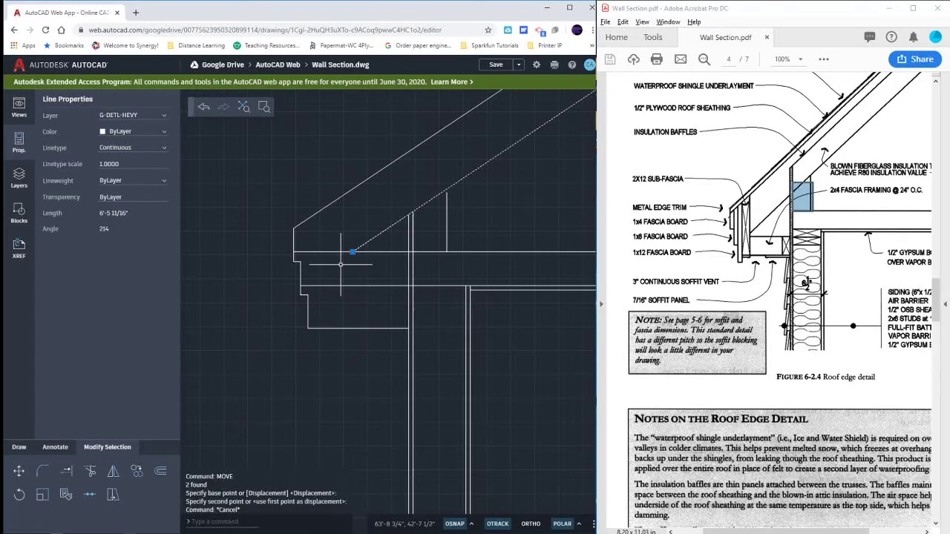
key(Escape)
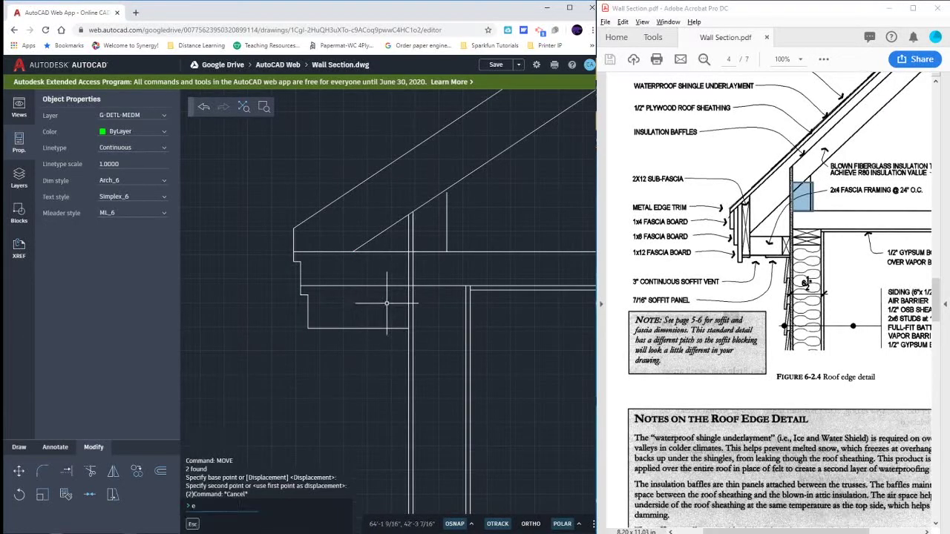
text(ex)
key(Return)
text(ex)
key(Return)
click(445, 219)
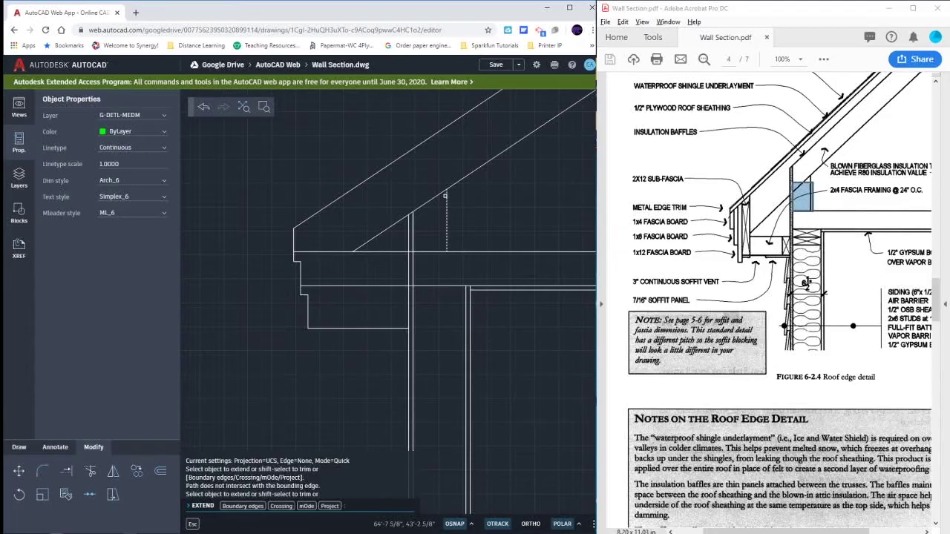
click(444, 195)
Step: Trim both truss bottom chord lines on the eave side back to the inner sheathing line of the exterior wall
click(331, 252)
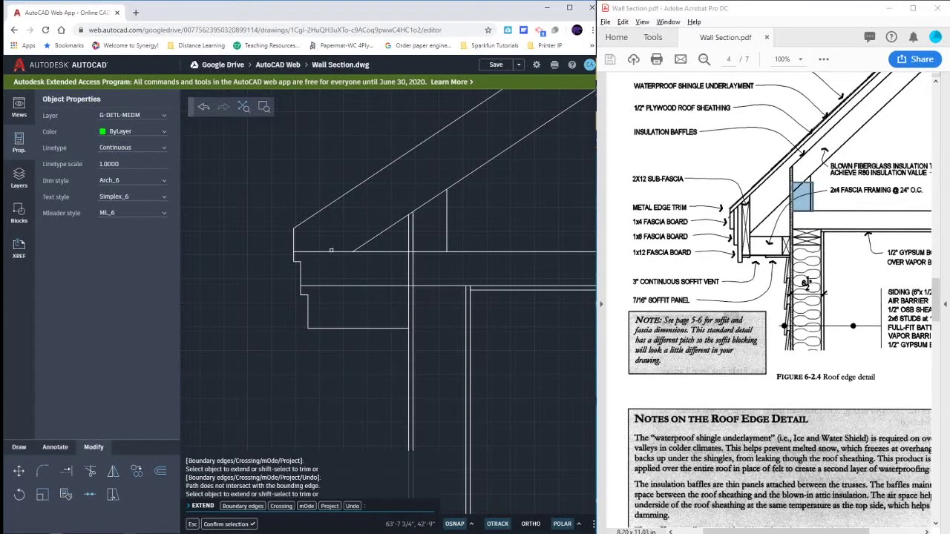
click(331, 250)
shift+click(331, 250)
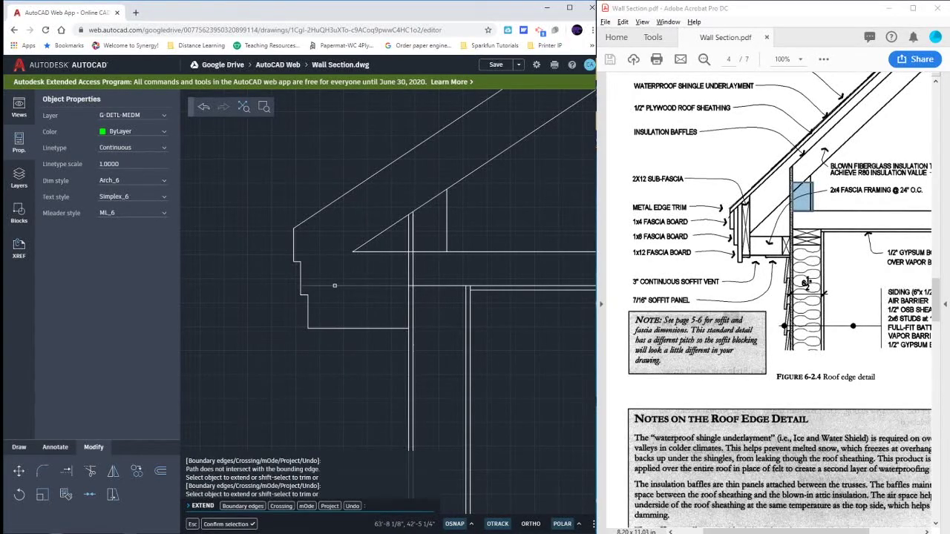
shift+click(335, 286)
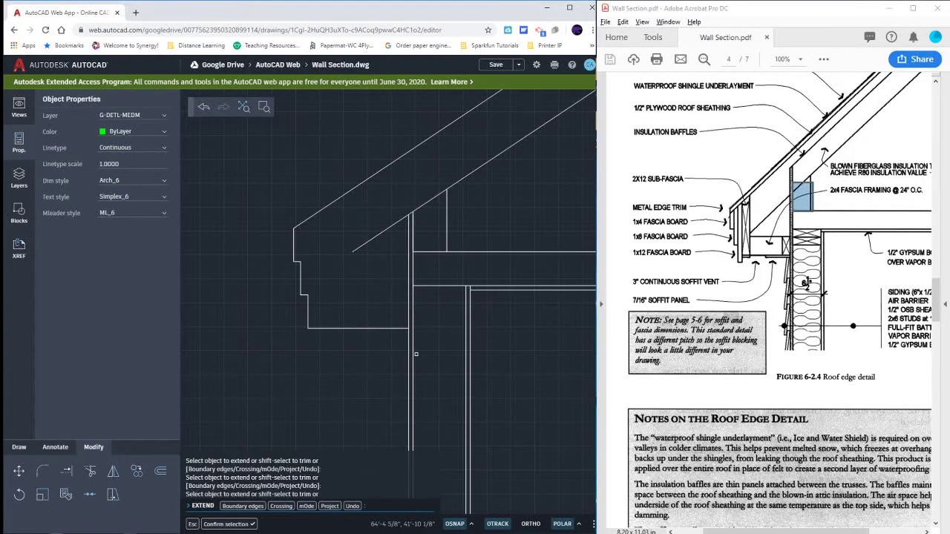
key(Escape)
key(Escape)
key(Escape)
key(Escape)
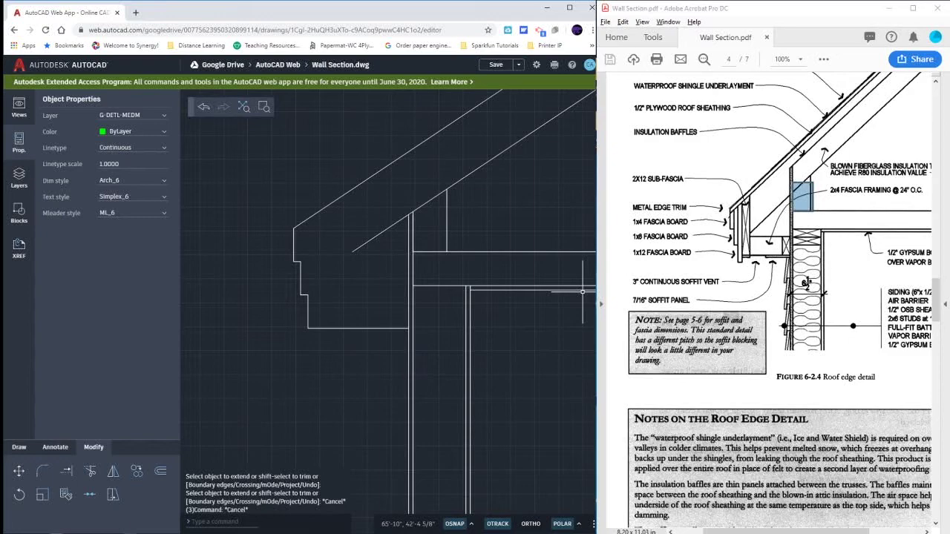
Step: In the Wall Section PDF, examine the asphalt shingles, waterproof underlayment and 1/2 inch plywood roof sheathing callouts of the roof edge detail
scroll(765, 272, up, 1)
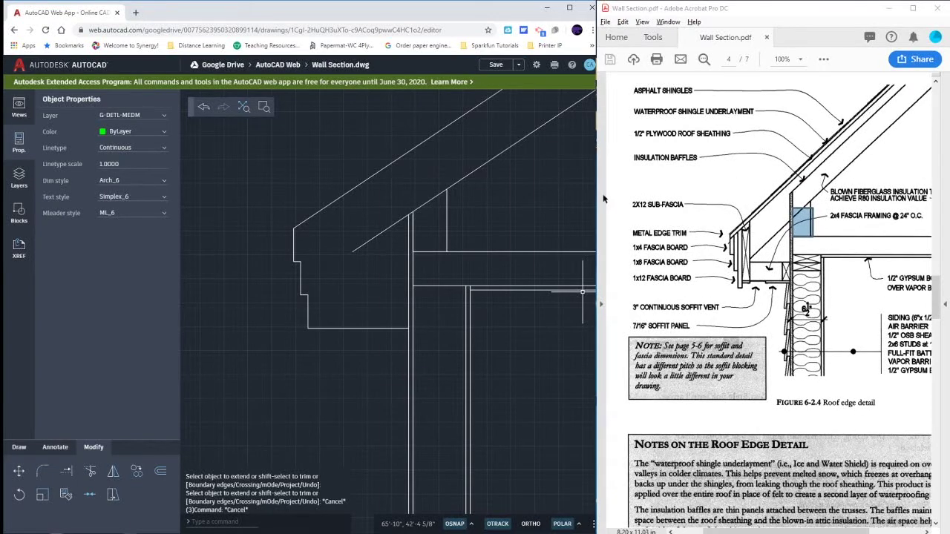
drag(630, 86, 698, 109)
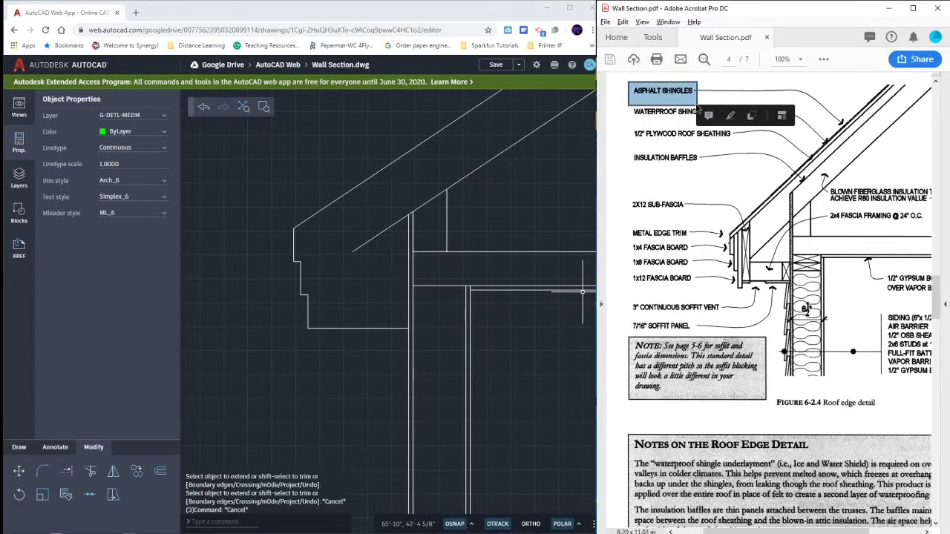
drag(625, 118, 762, 100)
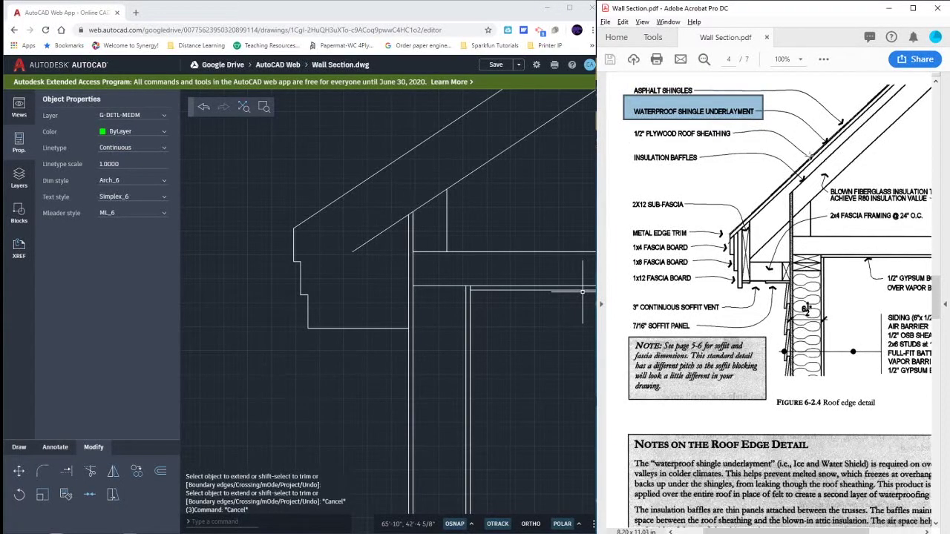
drag(657, 132, 754, 133)
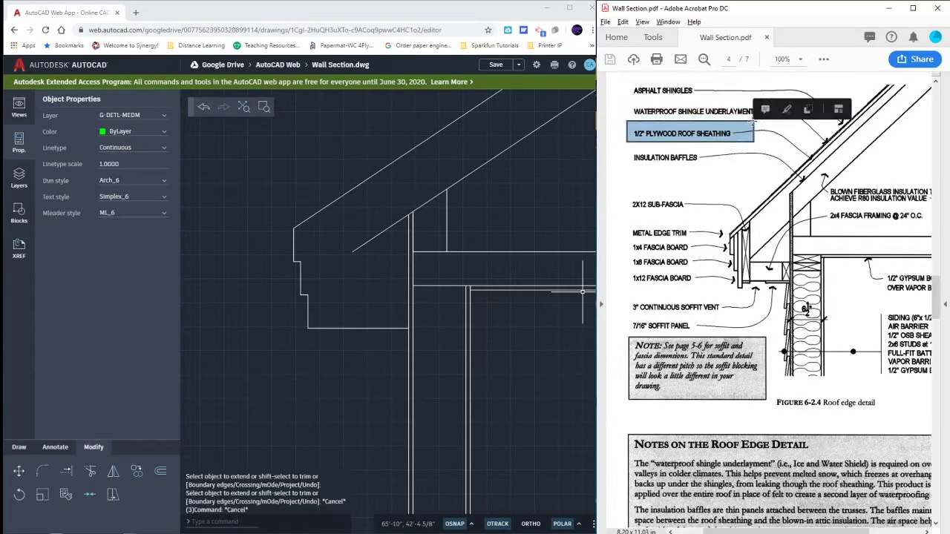
Step: In the AutoCAD drawing, offset the upper sloped roof line 0.5 inch downward to form the plywood roof sheathing
click(368, 175)
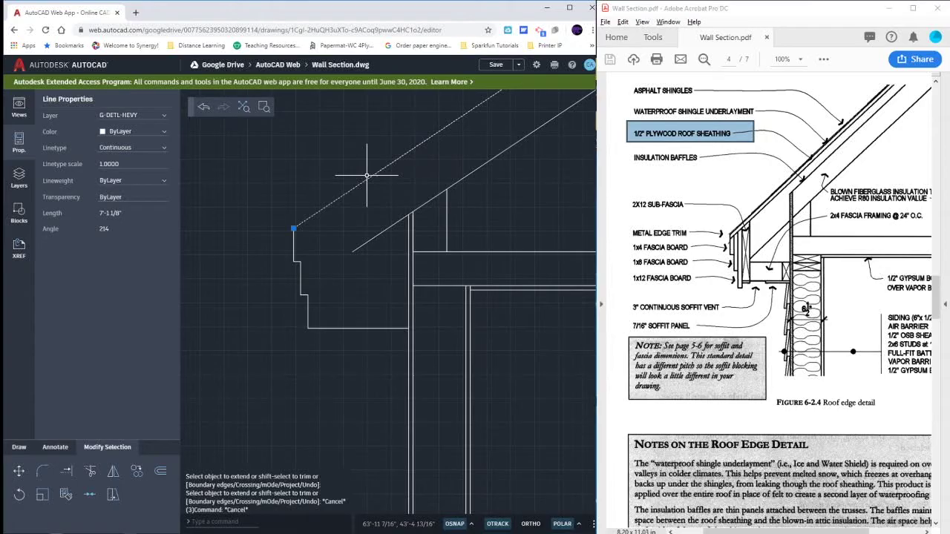
text(o)
key(Return)
key(Return)
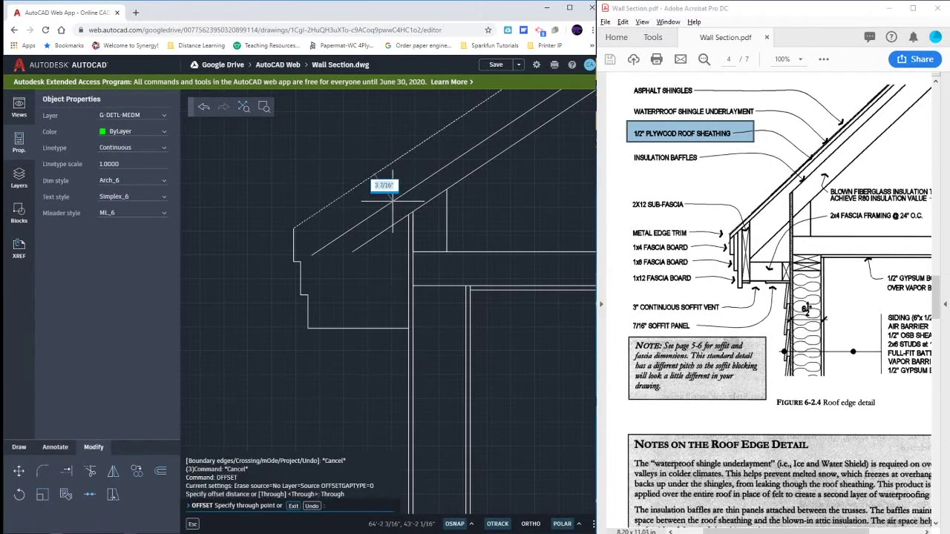
text(.5)
key(Return)
key(Escape)
key(Escape)
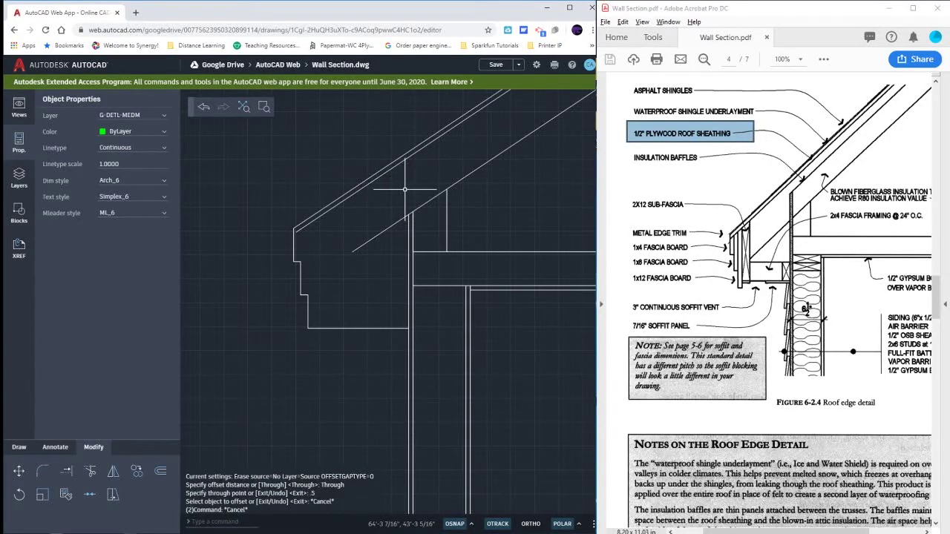
Step: Offset the sloped underside line of the truss top chord 0.5 inch downward and delete the original line
middle_drag(405, 189, 343, 205)
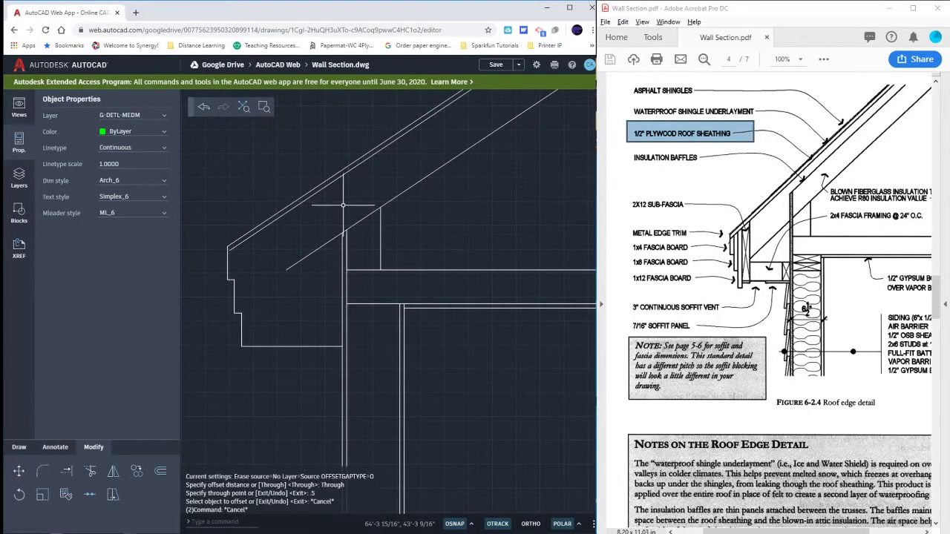
click(367, 158)
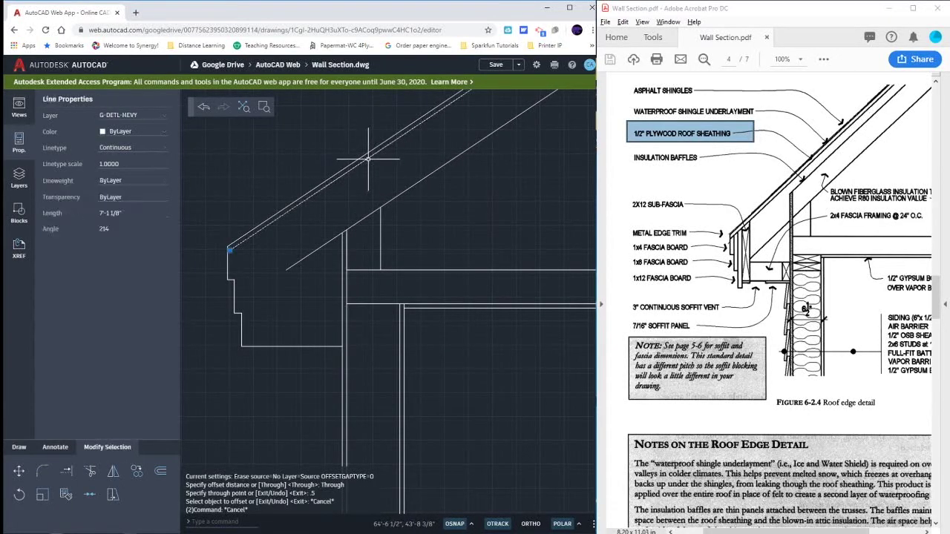
click(401, 192)
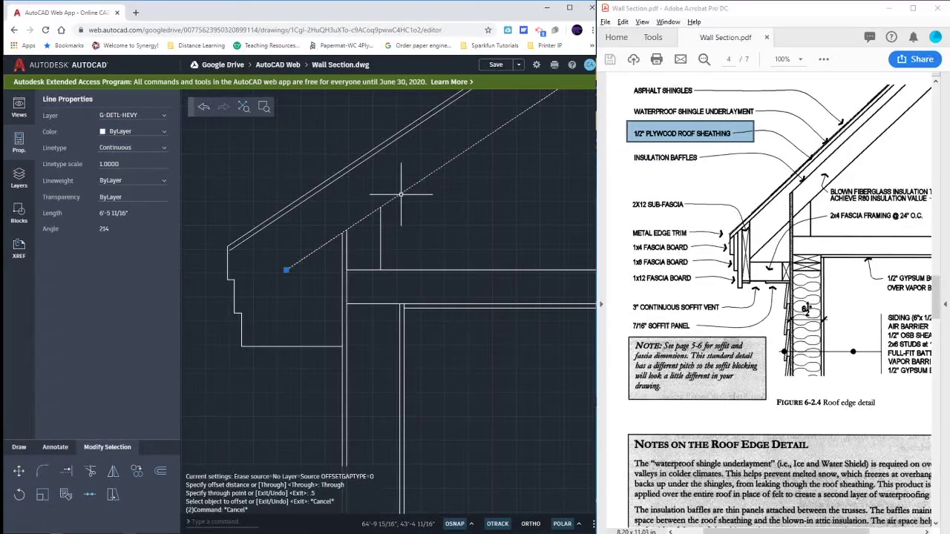
key(Escape)
text(o)
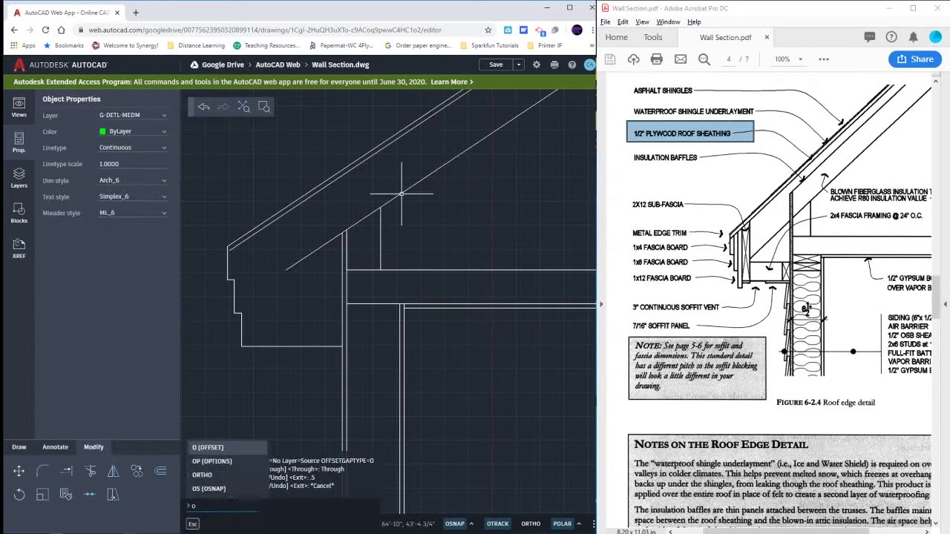
key(Return)
click(401, 193)
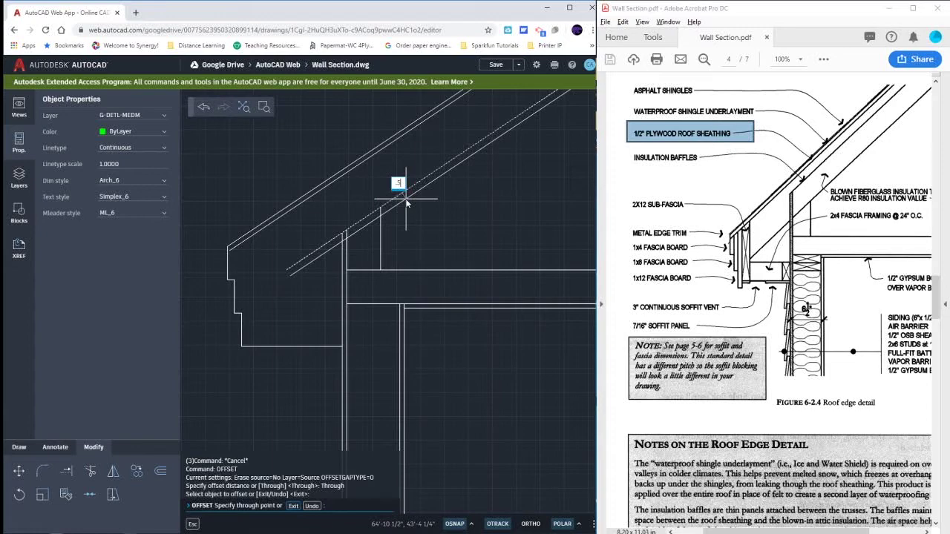
text(.5)
key(Return)
key(Escape)
key(Escape)
click(401, 195)
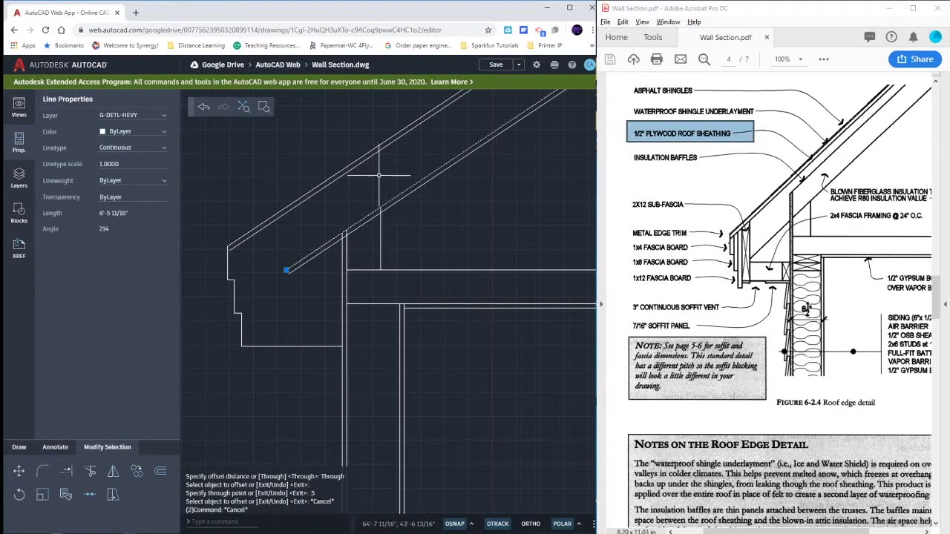
key(Delete)
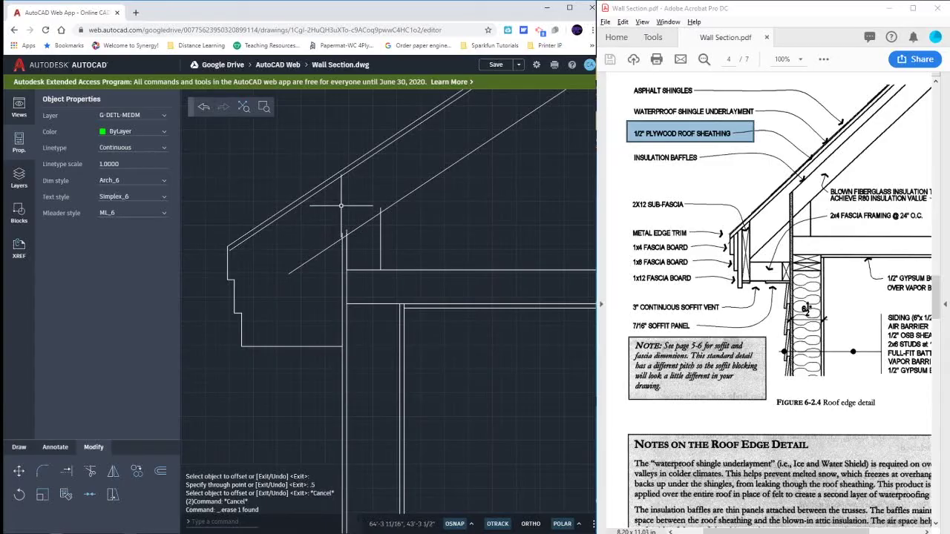
Step: Trim the end of the vertical truss heel line that projects above the new underside of the top chord
text(tr)
key(Return)
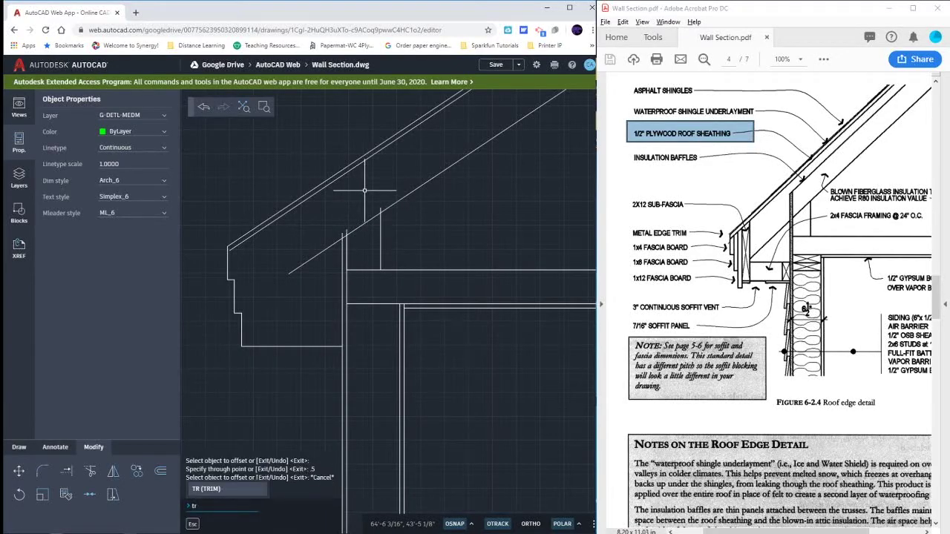
key(Escape)
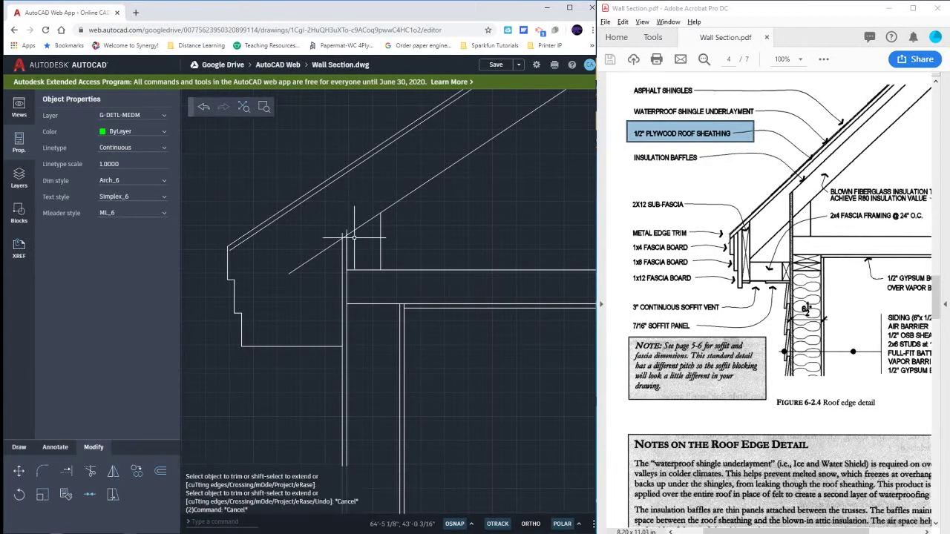
middle_drag(321, 223, 452, 216)
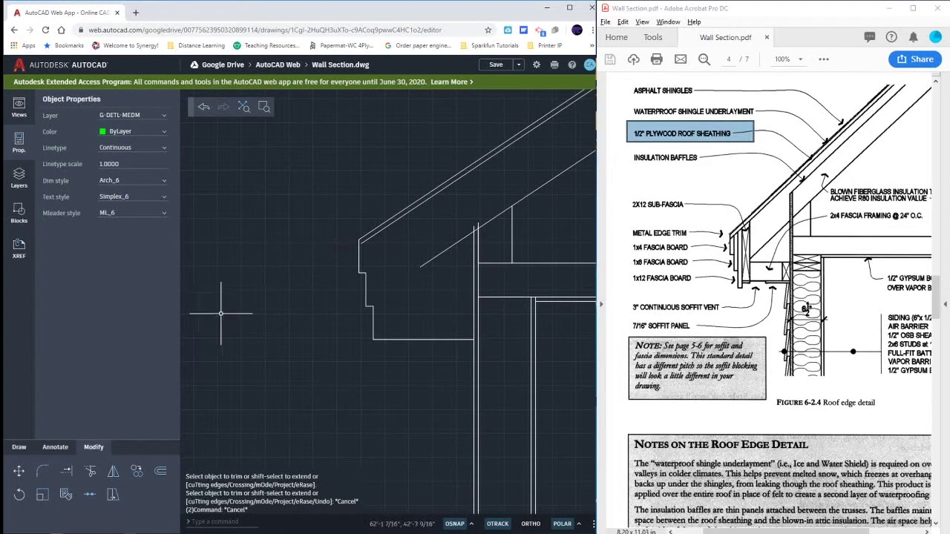
click(19, 447)
click(20, 471)
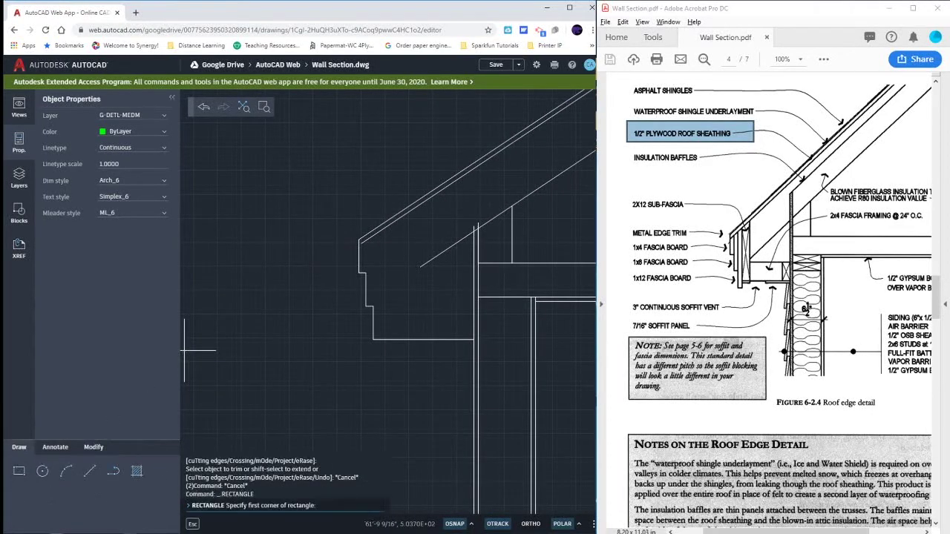
click(233, 302)
key(Escape)
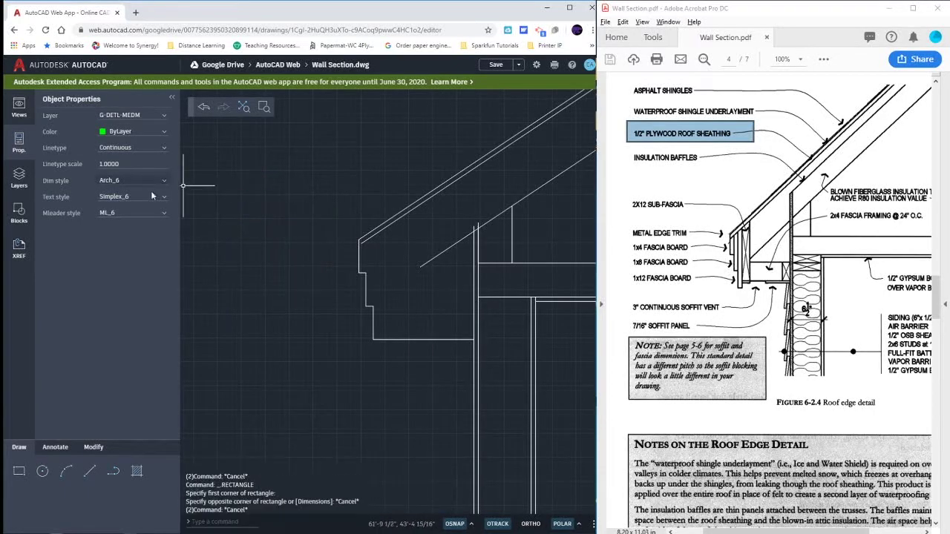
Step: Make G-DETL-HEVY the current layer and draw a 3/4 by 3-1/2 inch upright rectangle beside the roof edge for the 1x4 fascia board
click(19, 182)
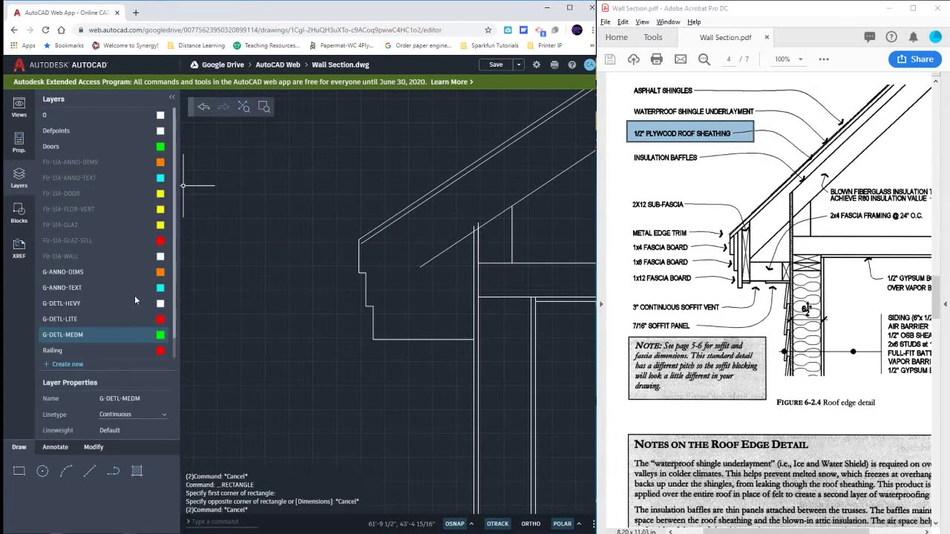
click(85, 303)
click(18, 471)
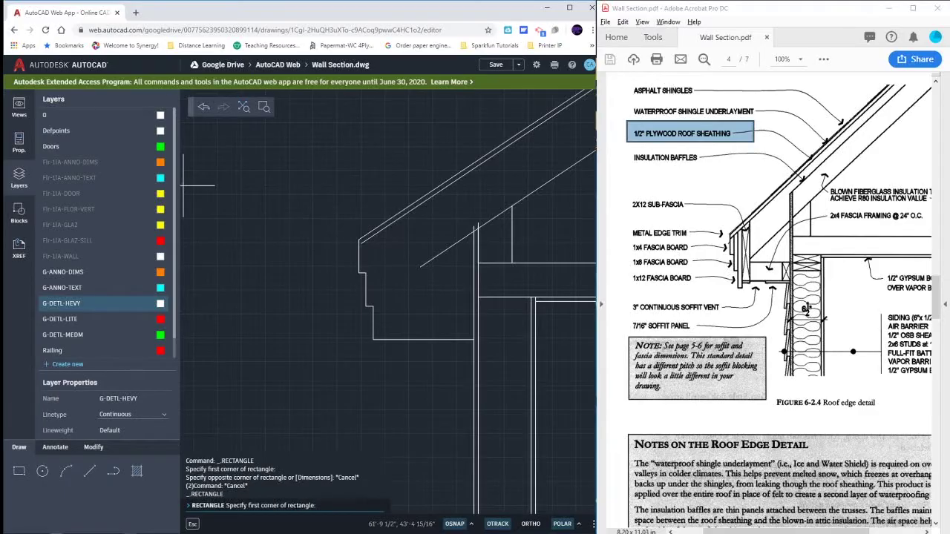
click(220, 333)
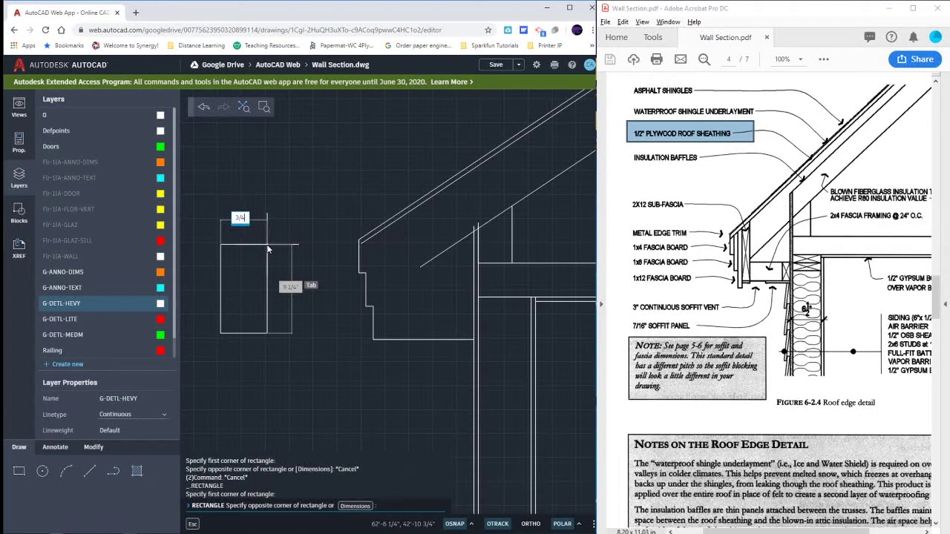
text(3/4)
key(Tab)
text(3)
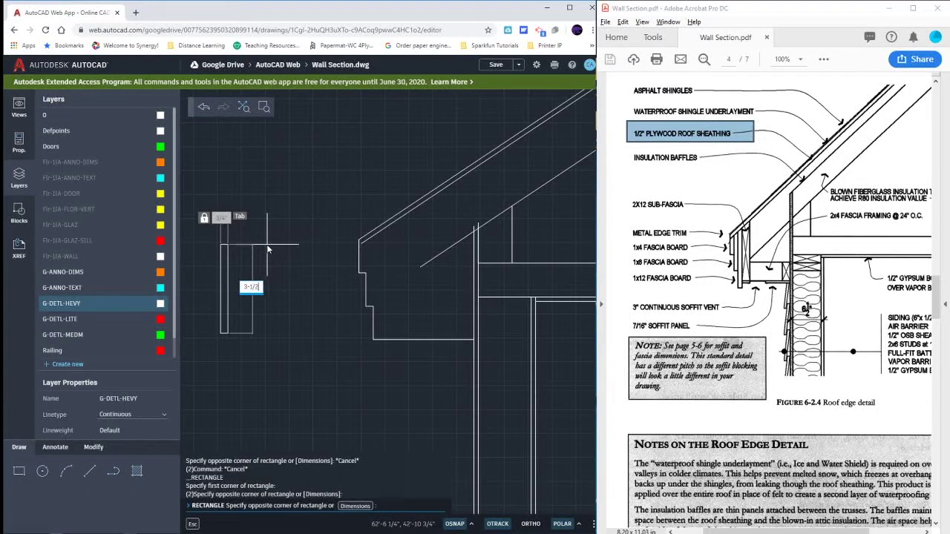
text(-1/2)
key(Return)
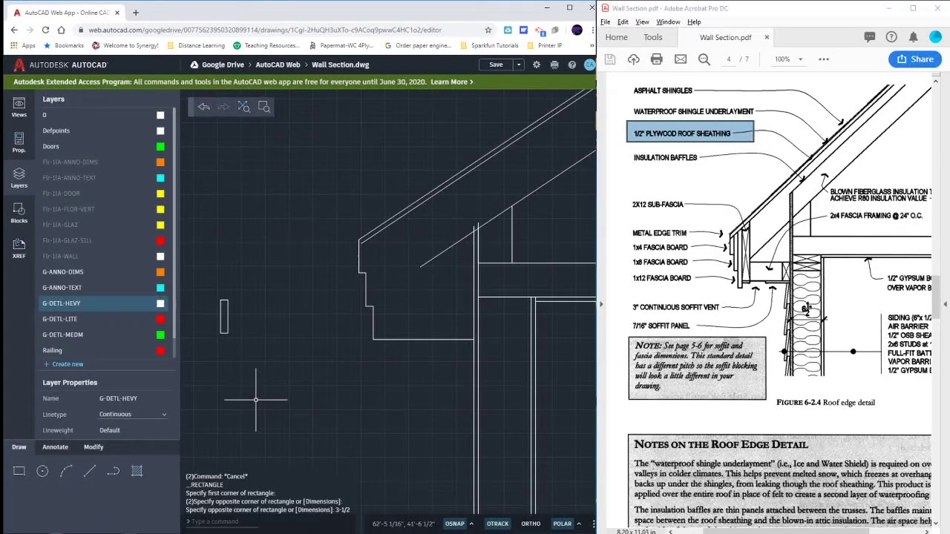
Step: Draw a 3/4 by 7-1/4 inch upright rectangle beside the roof edge for the 1x8 fascia board
click(19, 471)
click(260, 385)
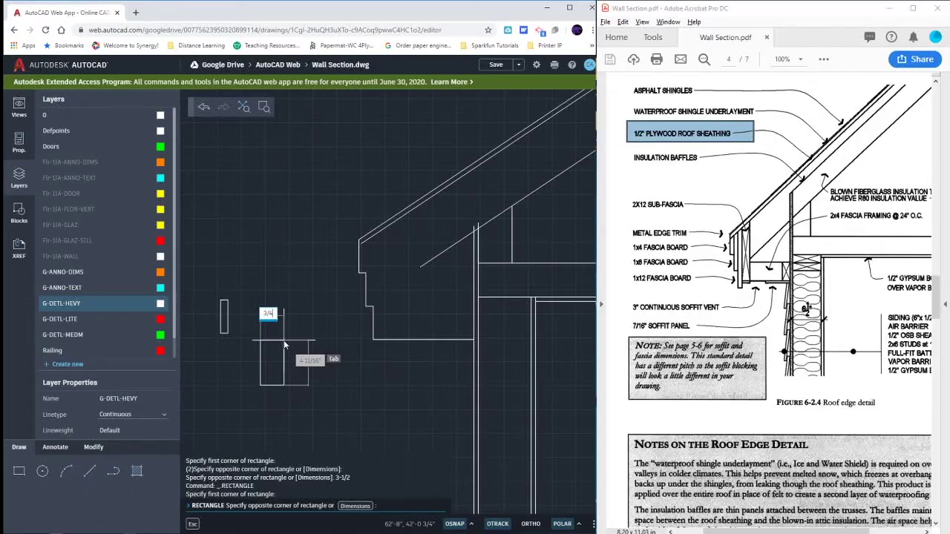
text(3/4)
key(Tab)
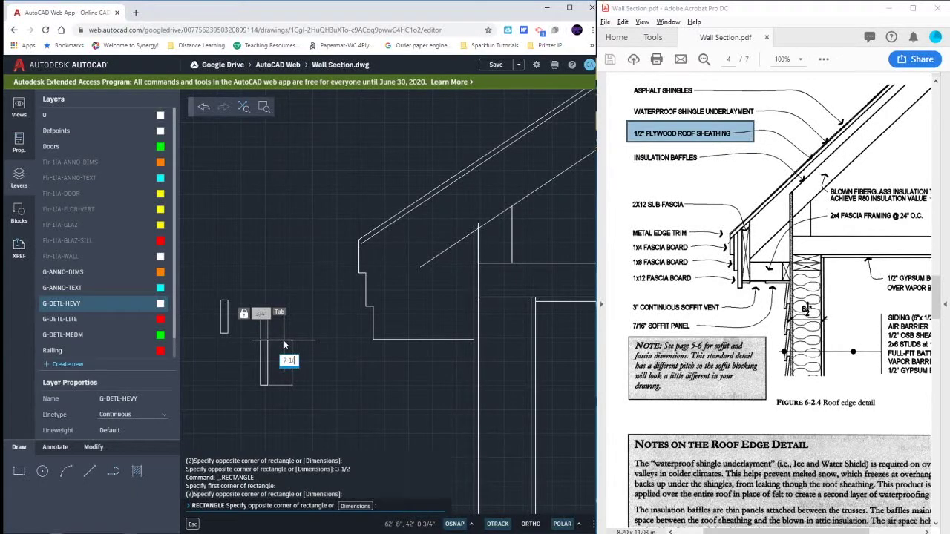
key(Return)
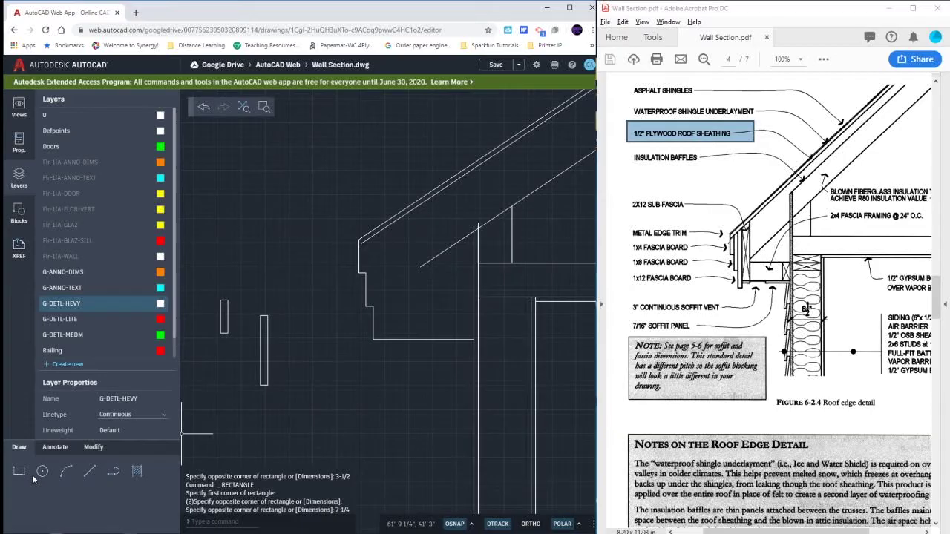
Step: Draw a 3/4 by 11-1/4 inch upright rectangle beside the roof edge for the 1x12 fascia board
key(Return)
click(275, 429)
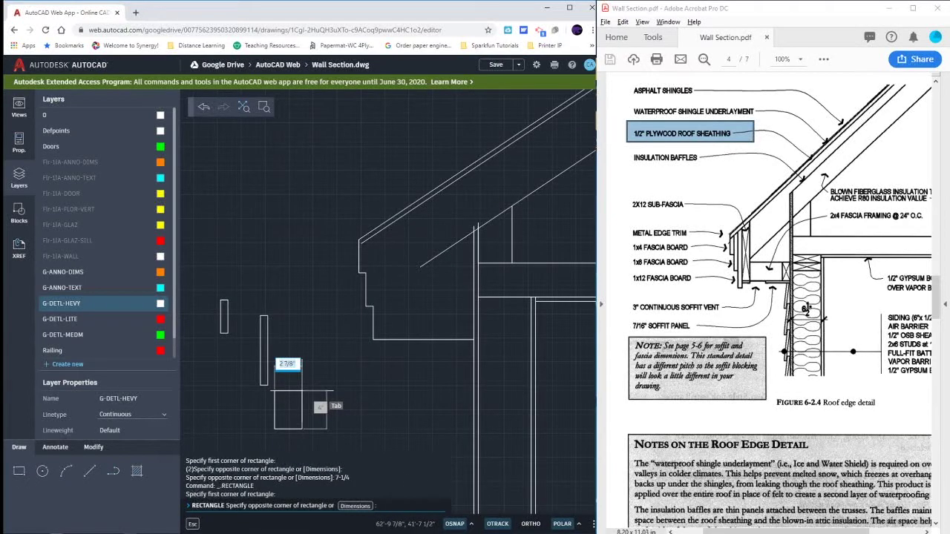
text(3/4)
key(Tab)
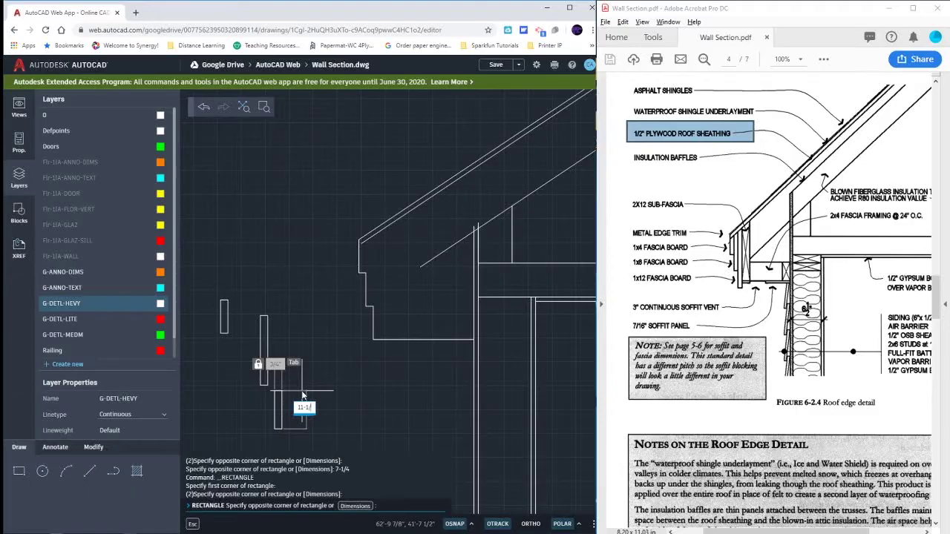
text(11-1/4)
key(Return)
key(Escape)
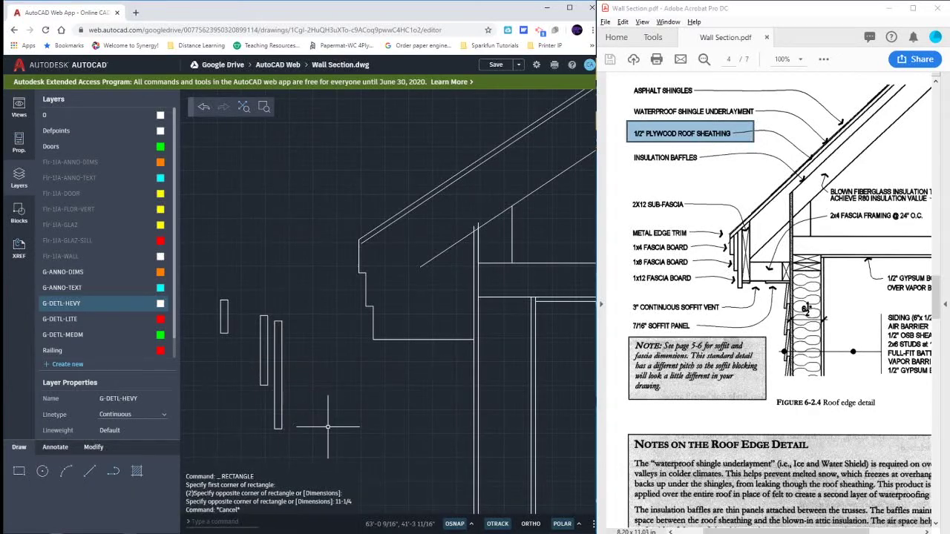
Step: Move the 1x4 fascia board by its lower outer corner to the lower outer corner of the fascia outline's uppermost step
middle_drag(319, 414, 334, 395)
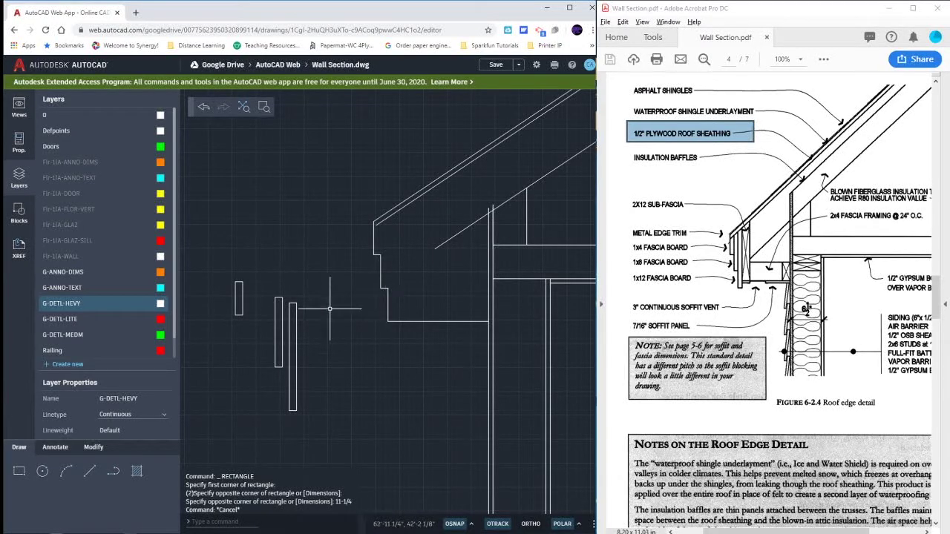
click(257, 327)
click(231, 273)
text(m)
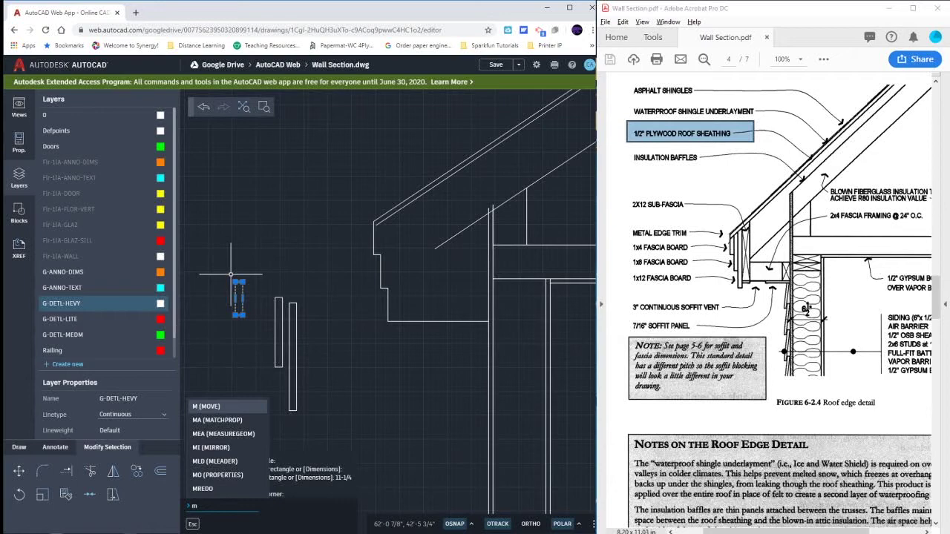
key(Return)
click(236, 315)
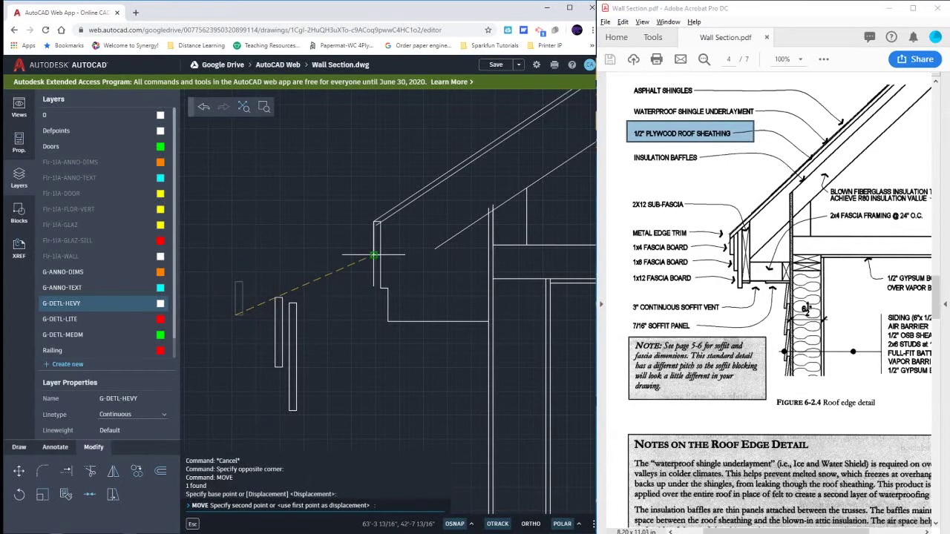
click(375, 255)
Step: Move the 1x8 fascia board by its lower outer corner to the lower outer corner of the fascia outline's middle step
click(281, 372)
click(279, 362)
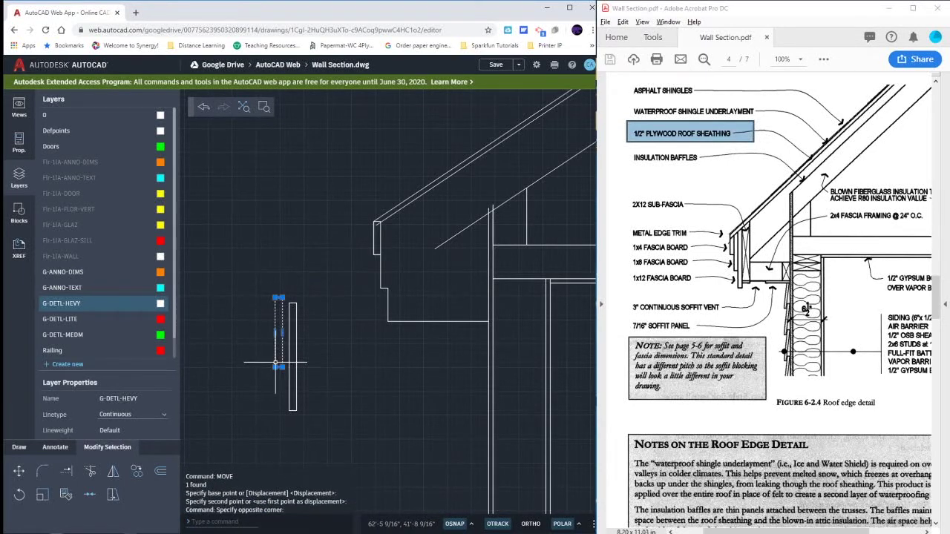
text(m)
key(Return)
click(279, 370)
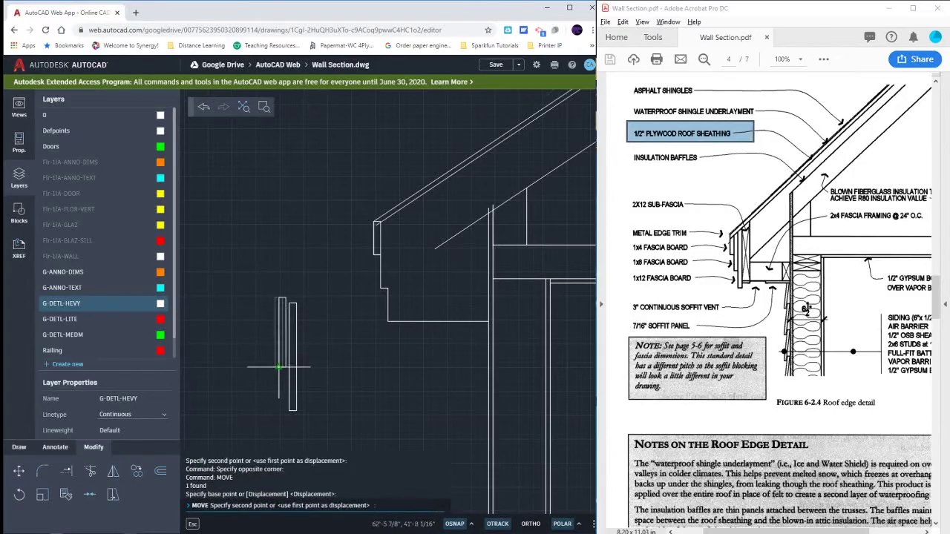
click(378, 287)
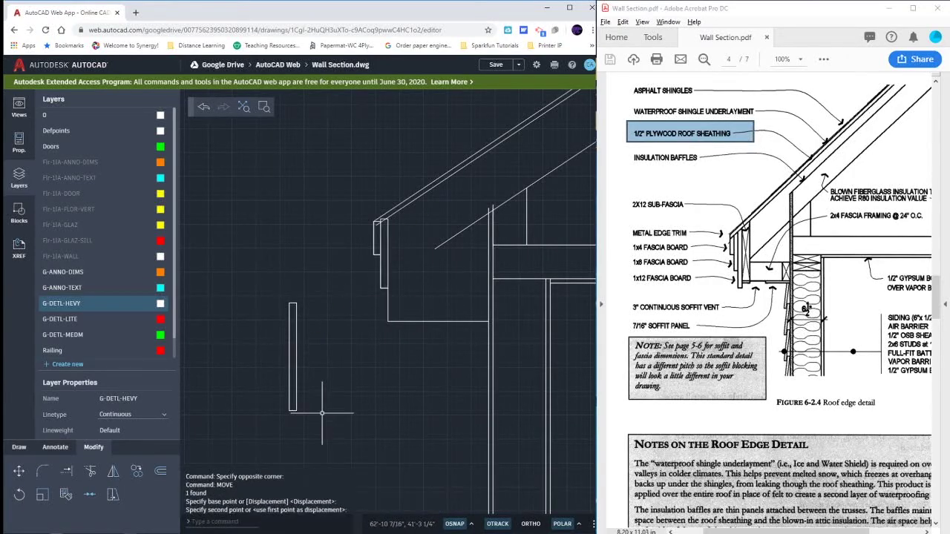
Step: Move the 1x12 fascia board by its lower outer corner to the lowest outer corner of the fascia outline
click(293, 363)
text(m)
key(Return)
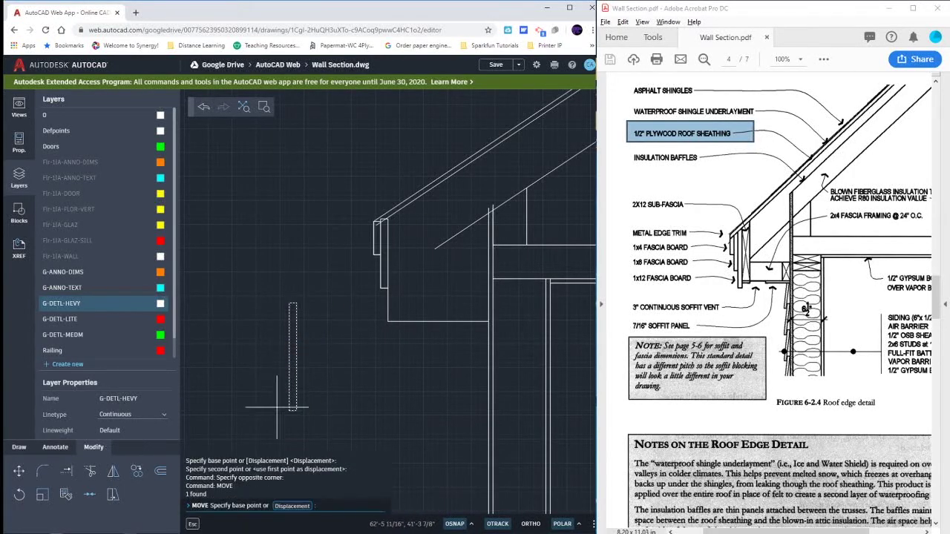
click(293, 407)
key(Escape)
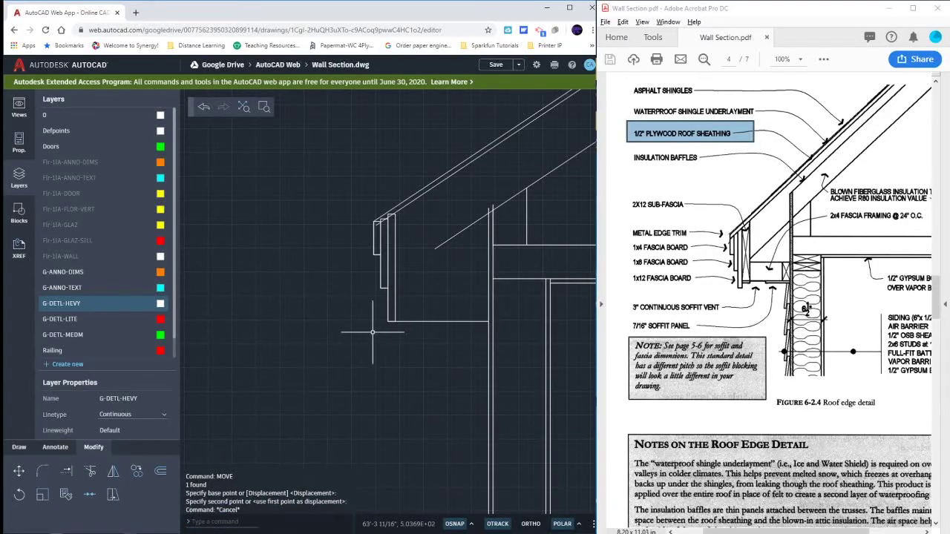
Step: Extend the underside line of the roof sheathing to the outer face of the 1x4 fascia board
scroll(393, 220, up, 3)
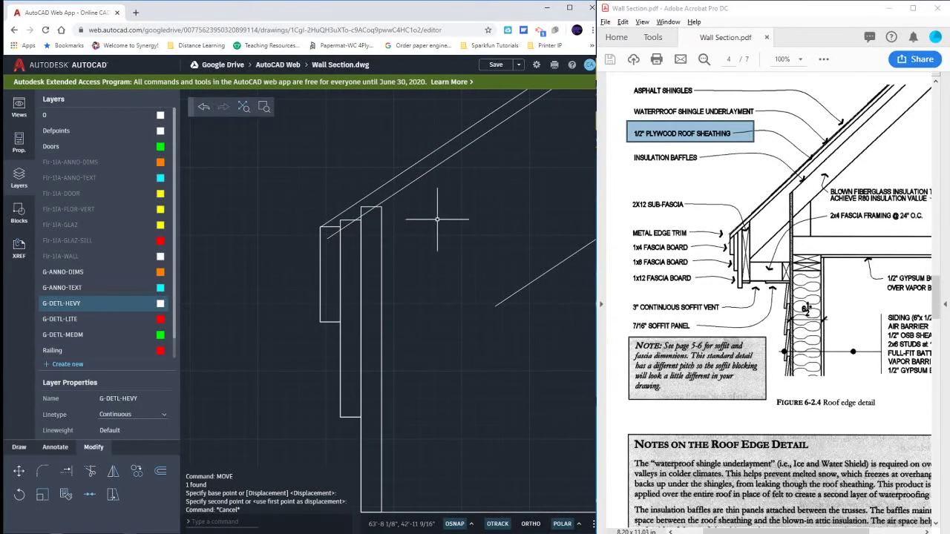
middle_drag(435, 201, 388, 273)
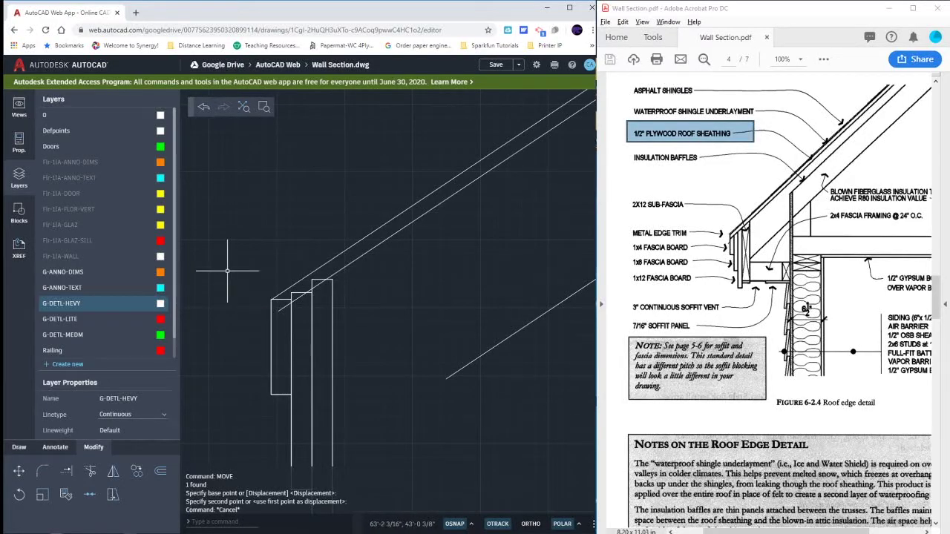
text(ex)
key(Return)
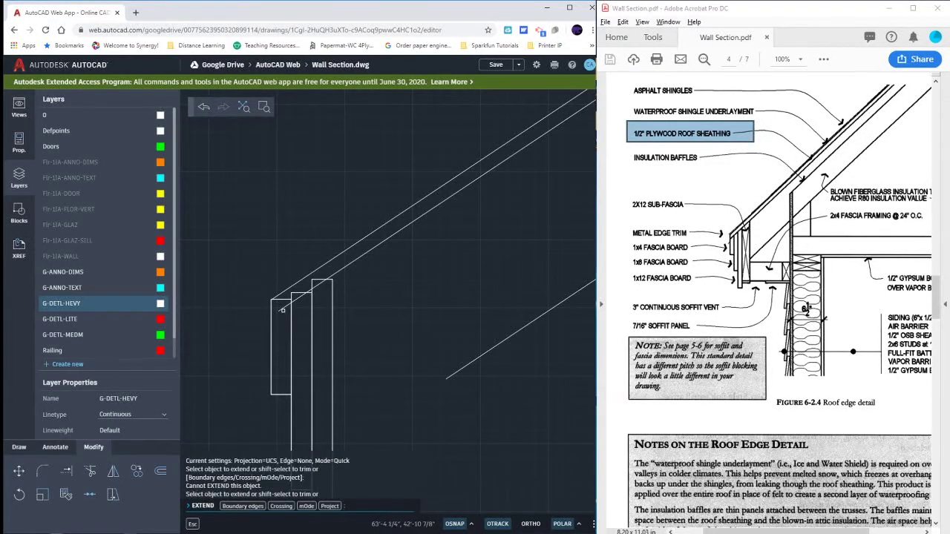
click(272, 310)
click(320, 275)
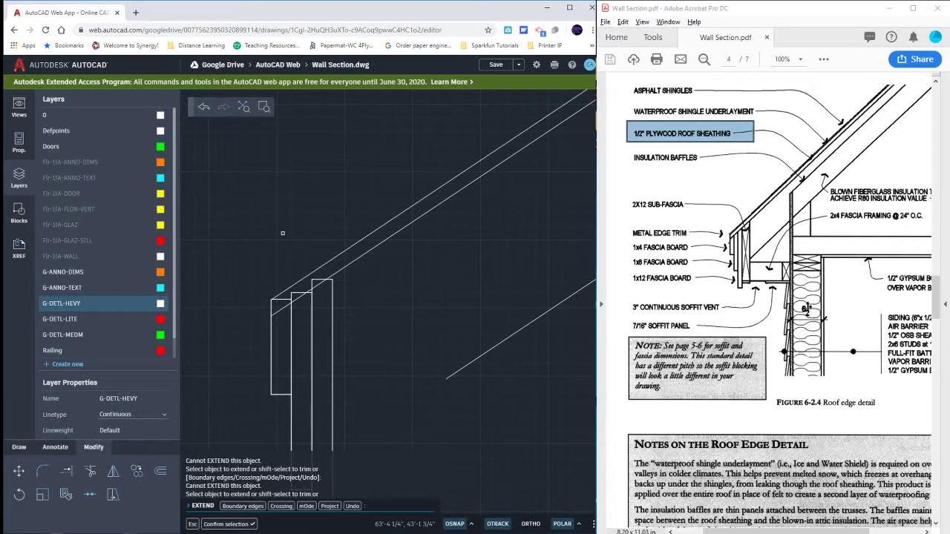
Step: Trim the tops of the three fascia boards that project above the underside of the roof sheathing
click(281, 302)
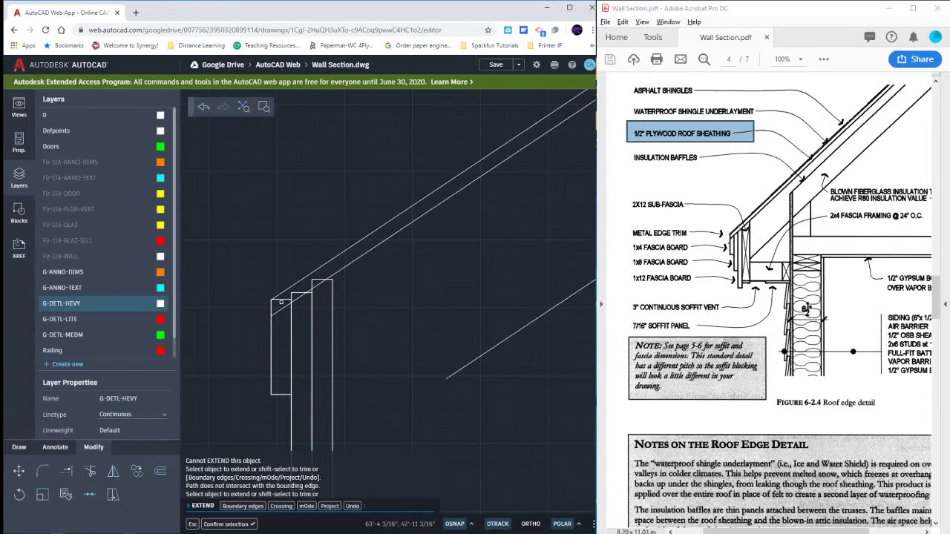
shift+click(291, 298)
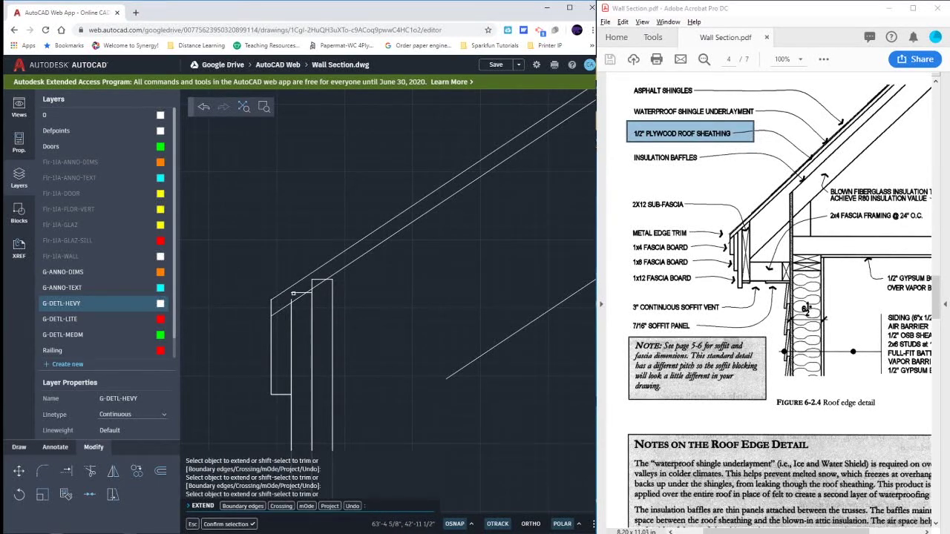
click(296, 292)
scroll(264, 258, down, 3)
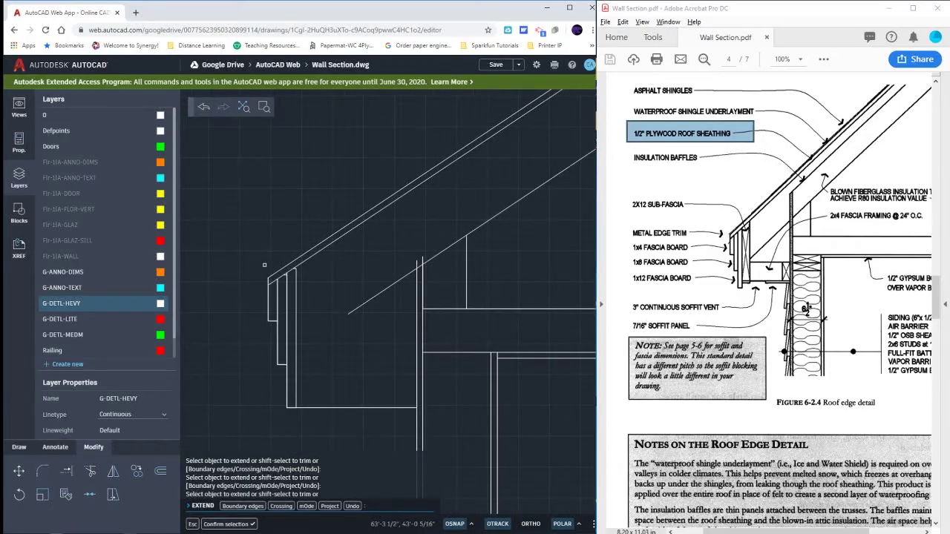
click(293, 261)
click(302, 258)
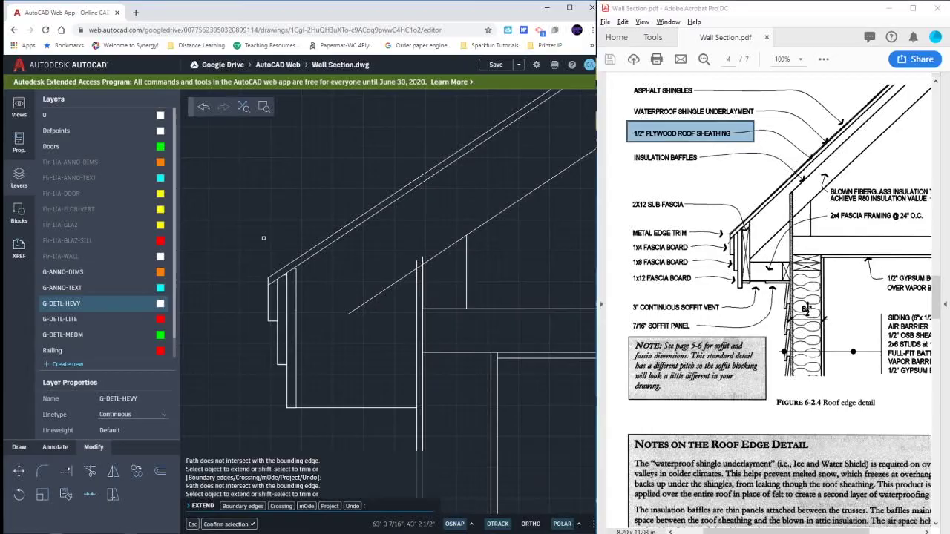
key(Escape)
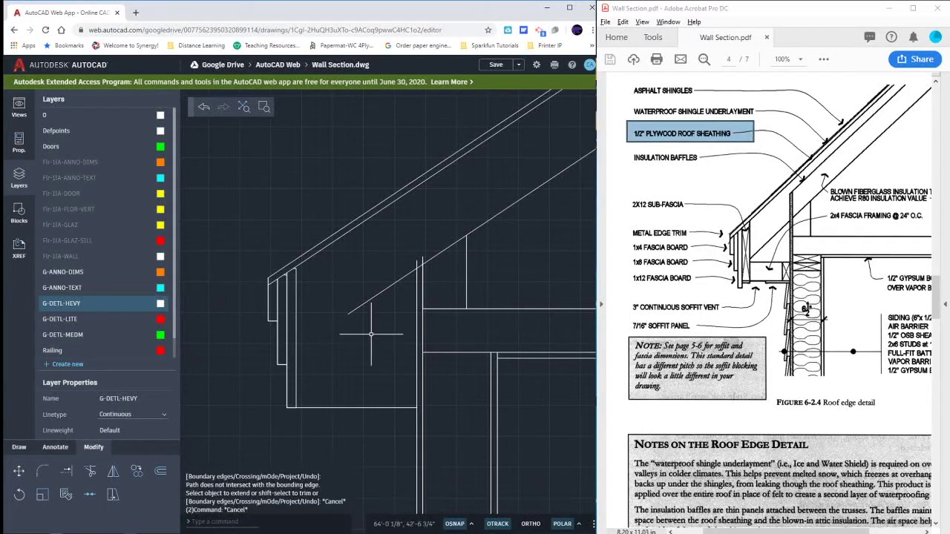
Step: Copy the double top plate from beneath the floor truss by its upper inner corner to the top of the upper wall at the ceiling line
middle_drag(372, 335, 358, 317)
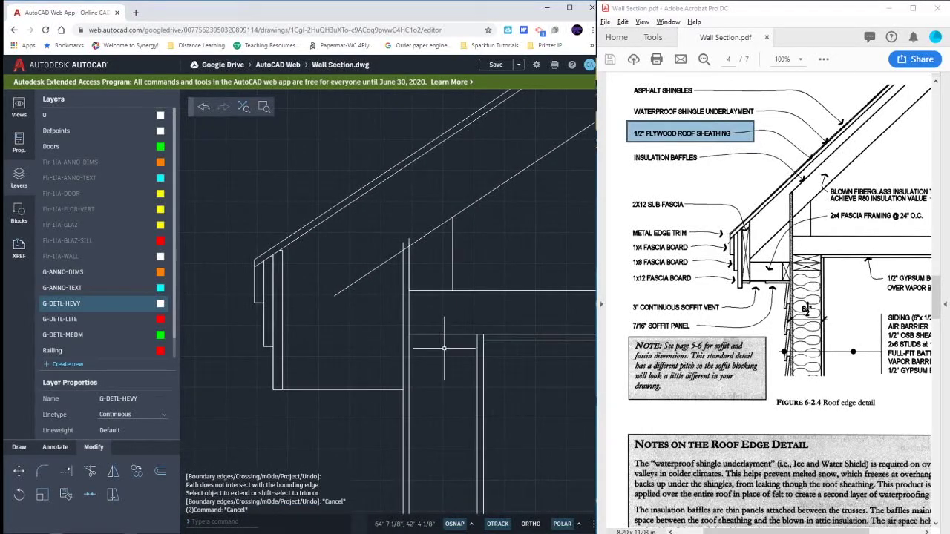
scroll(448, 354, down, 5)
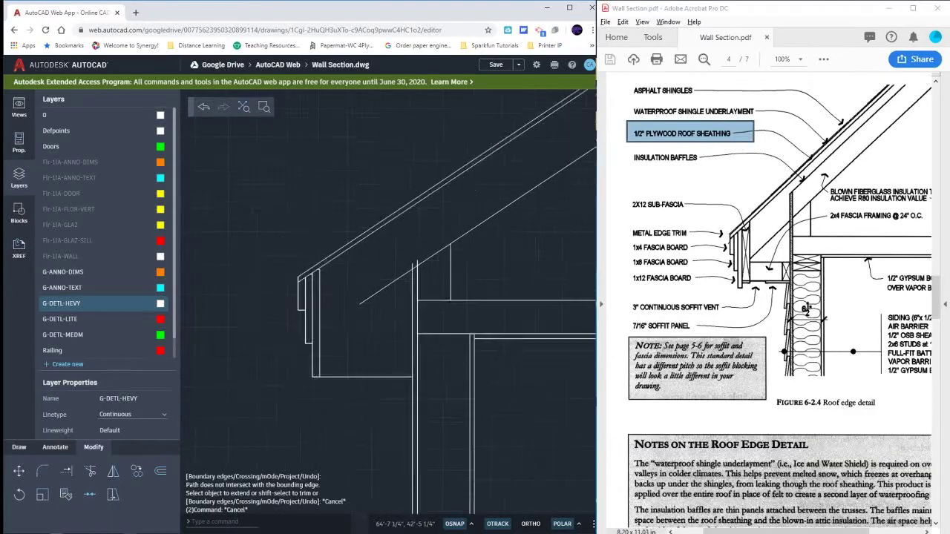
scroll(409, 406, up, 5)
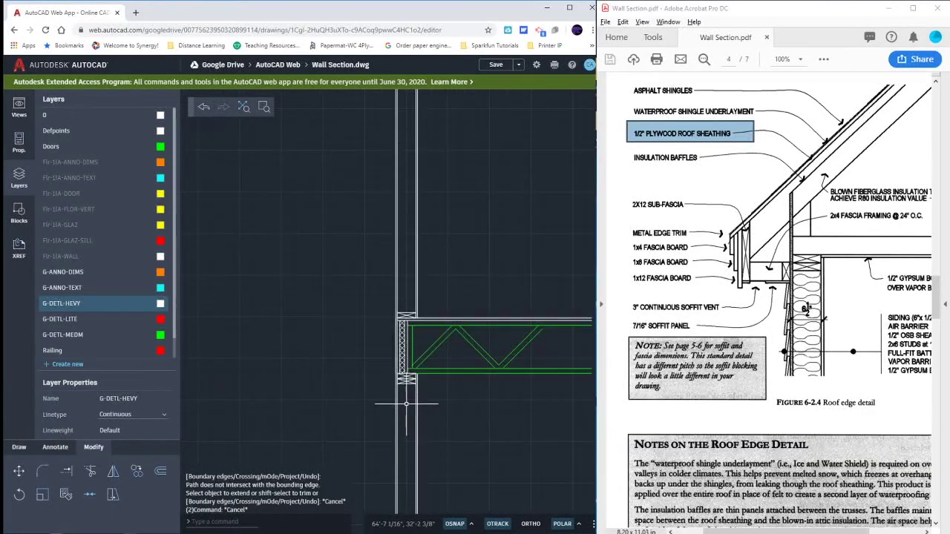
click(460, 379)
click(417, 290)
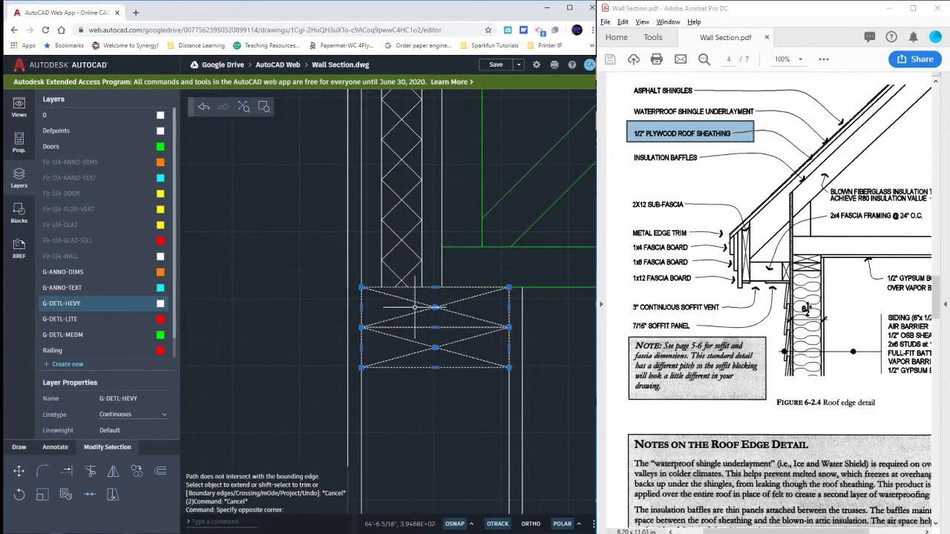
text(co)
key(Return)
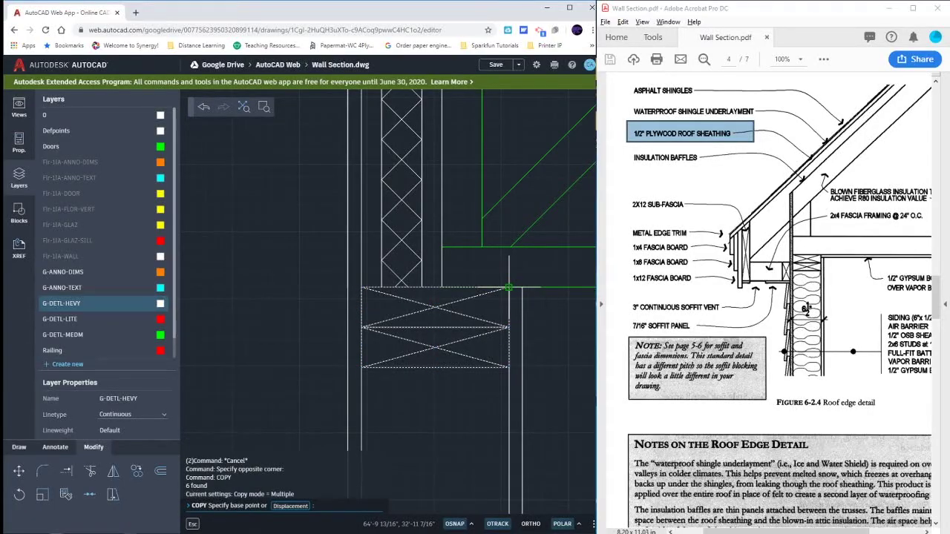
click(508, 288)
scroll(472, 307, down, 5)
middle_drag(480, 222, 469, 403)
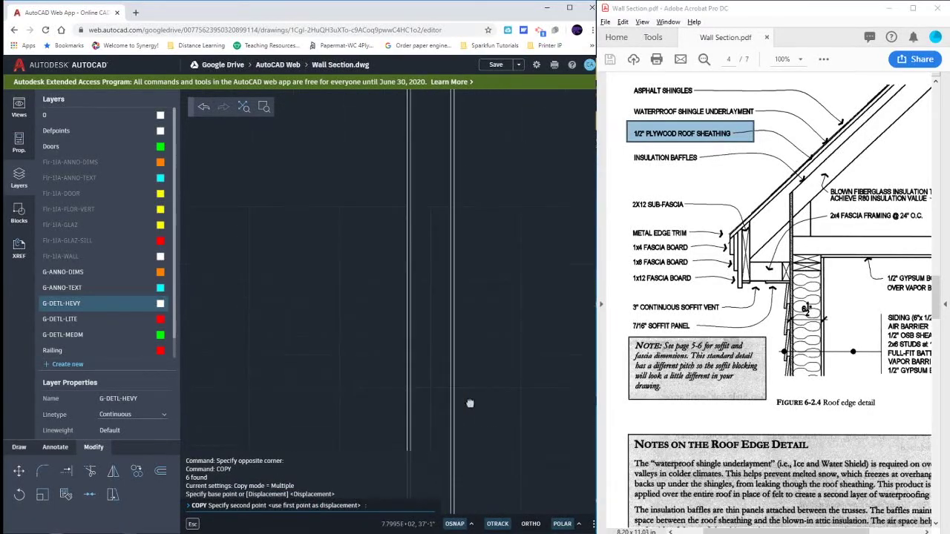
middle_drag(456, 297, 464, 443)
click(457, 135)
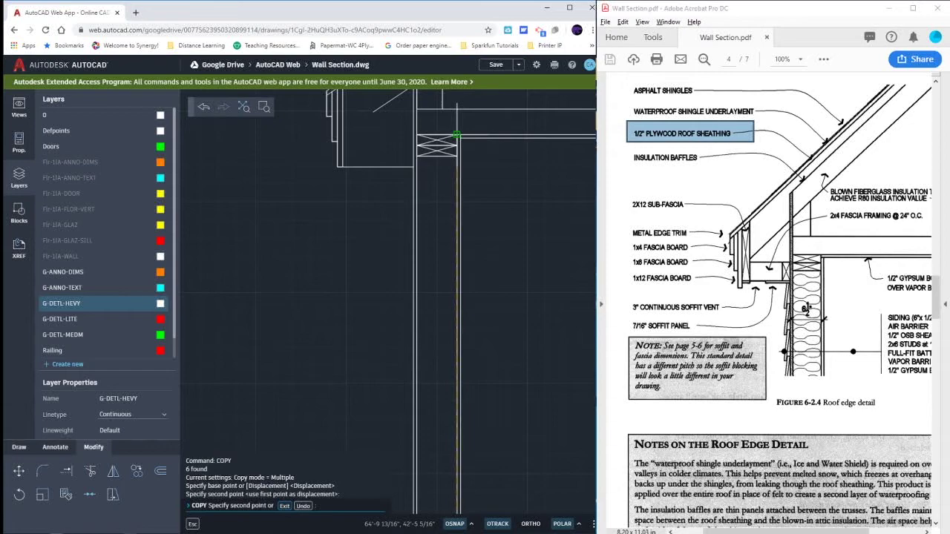
Step: Draw a 1.5 by 3.5 inch rectangle in the open soffit area between the fascia boards and the upper wall
key(Escape)
middle_drag(469, 188, 475, 296)
scroll(397, 253, up, 5)
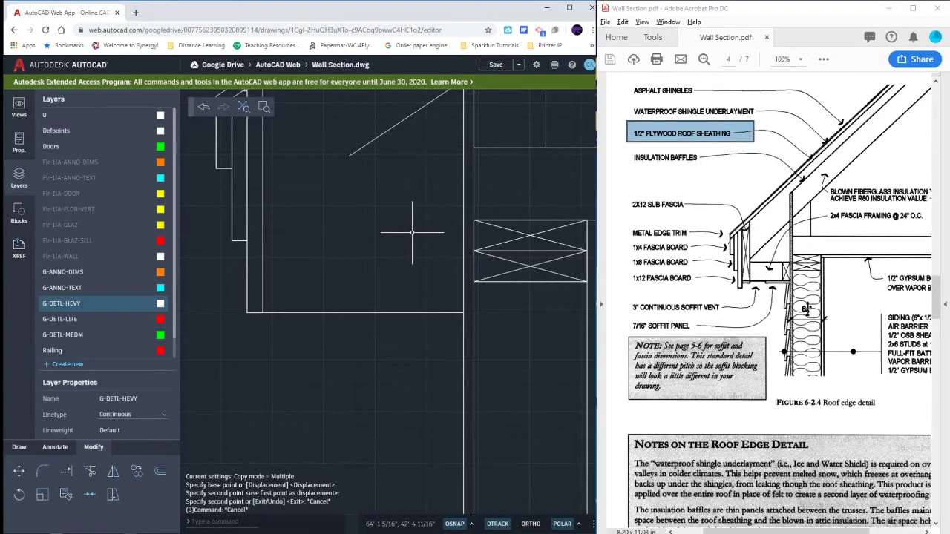
click(19, 447)
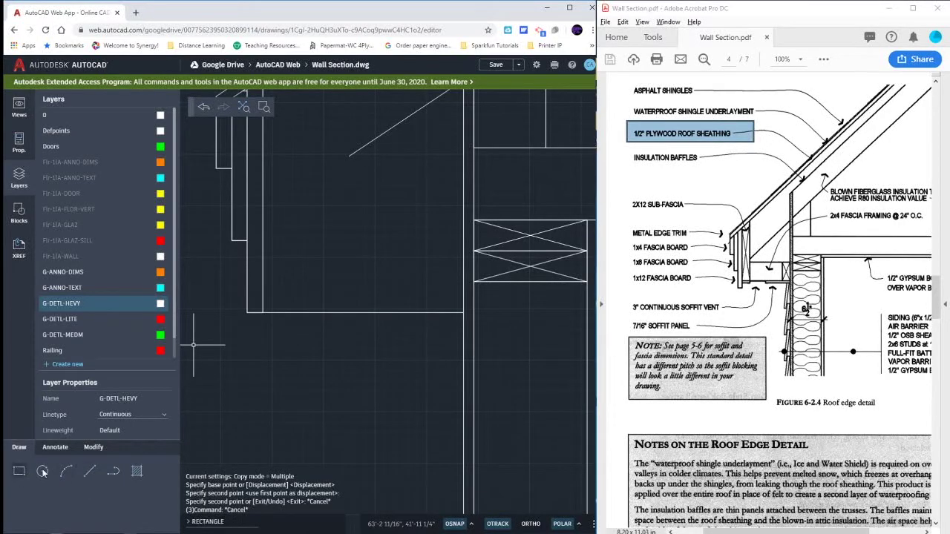
click(19, 471)
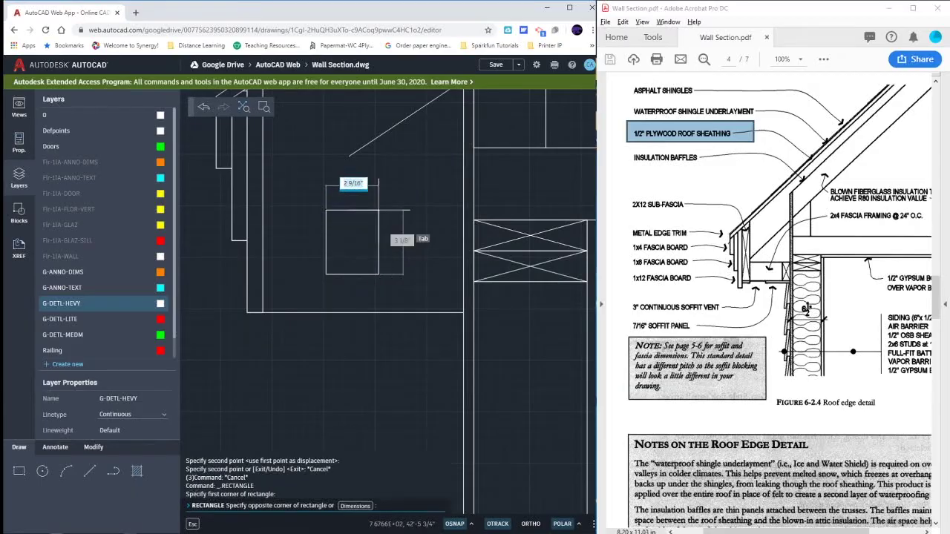
text(1.5)
key(Tab)
text(3.5)
key(Return)
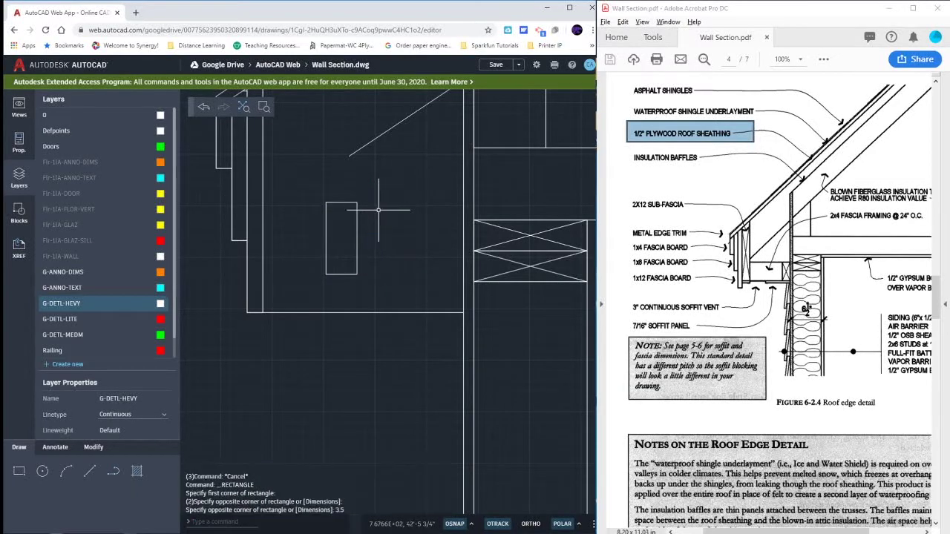
text(l)
key(Return)
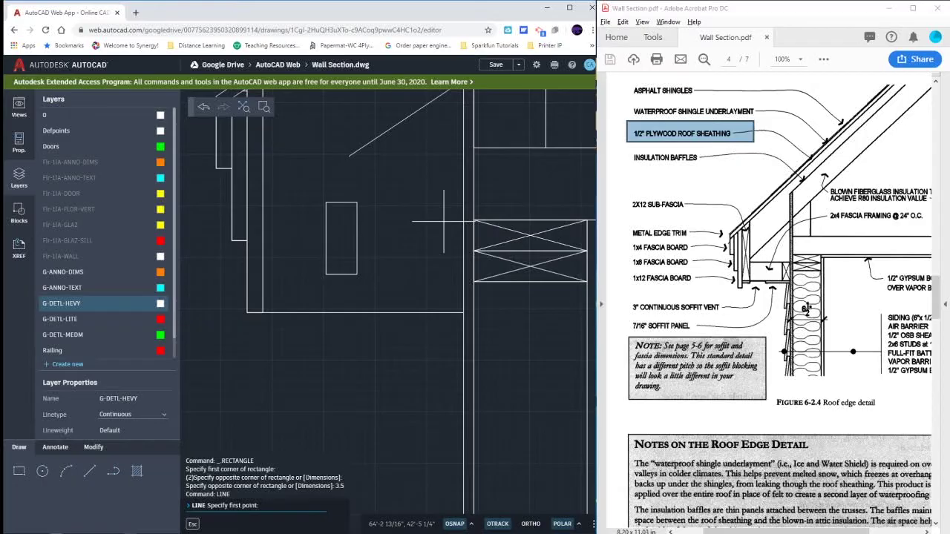
click(357, 202)
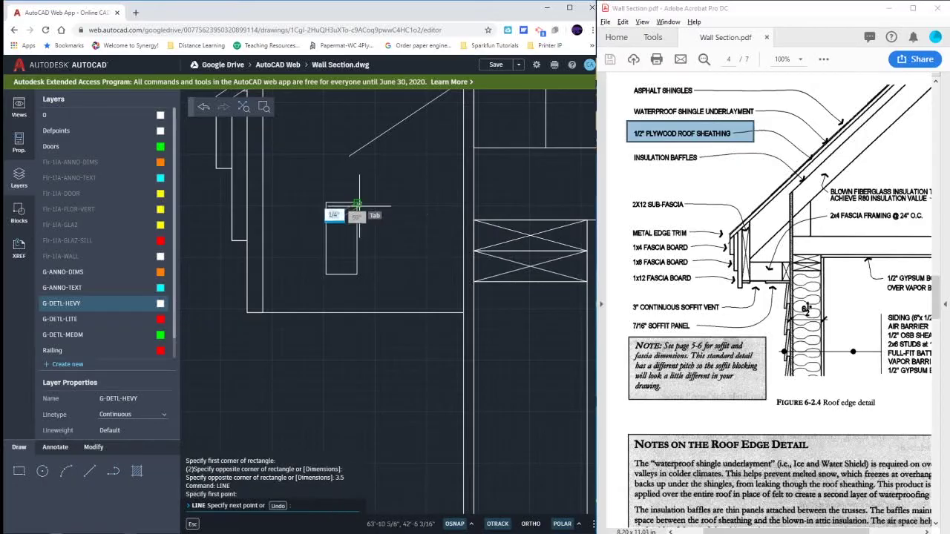
click(325, 279)
key(Return)
key(Return)
click(357, 275)
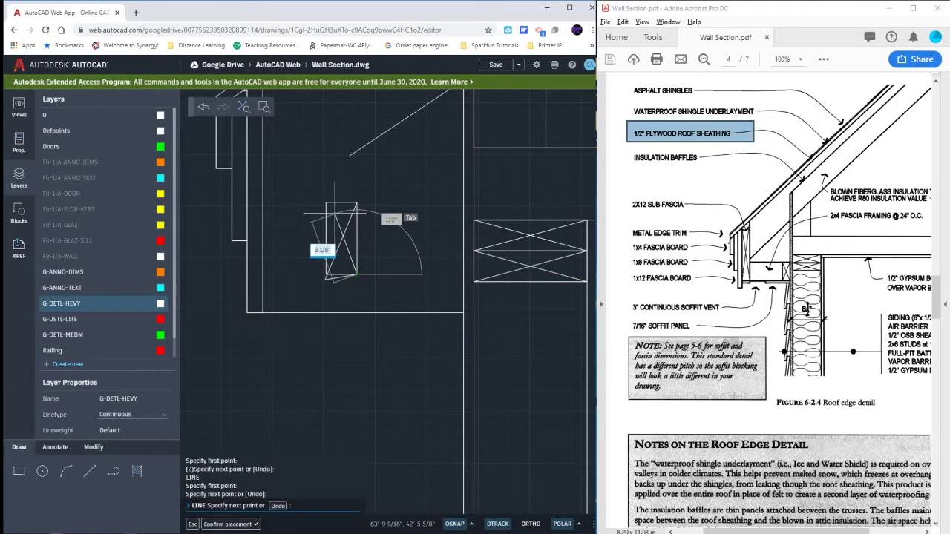
key(Escape)
key(Escape)
click(345, 286)
click(320, 278)
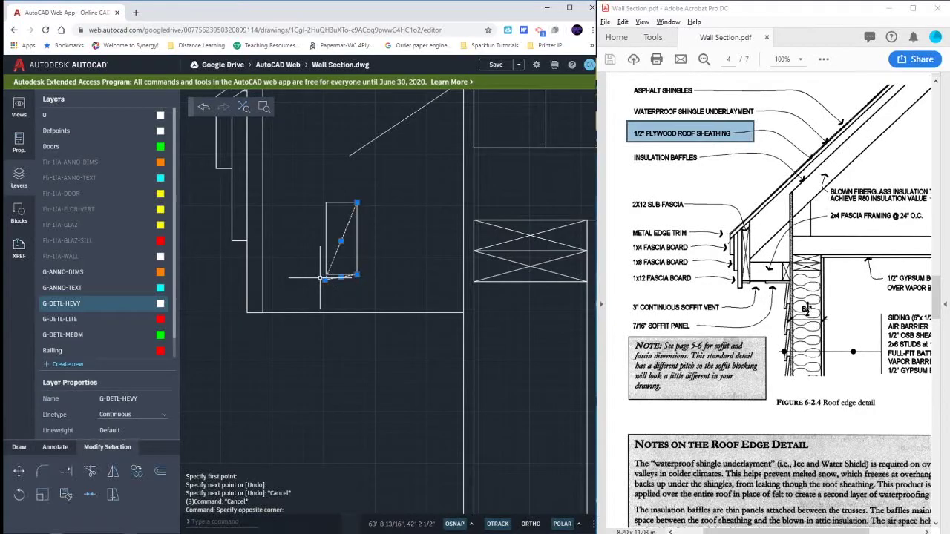
key(Delete)
Step: Draw two crossing diagonals between the opposite corners of the 1.5 by 3.5 inch rectangle to mark it as blocking
text(l)
key(Return)
click(357, 275)
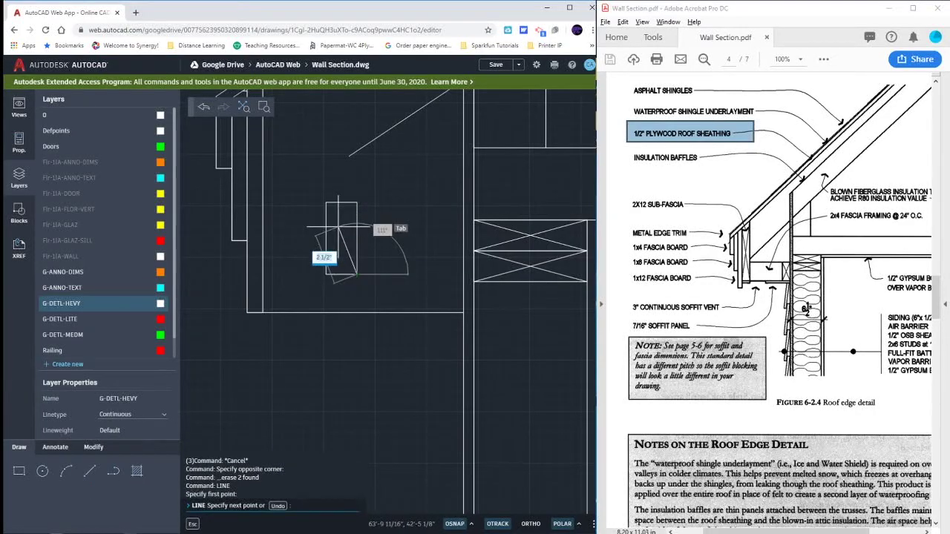
click(326, 202)
key(Return)
key(Return)
click(357, 202)
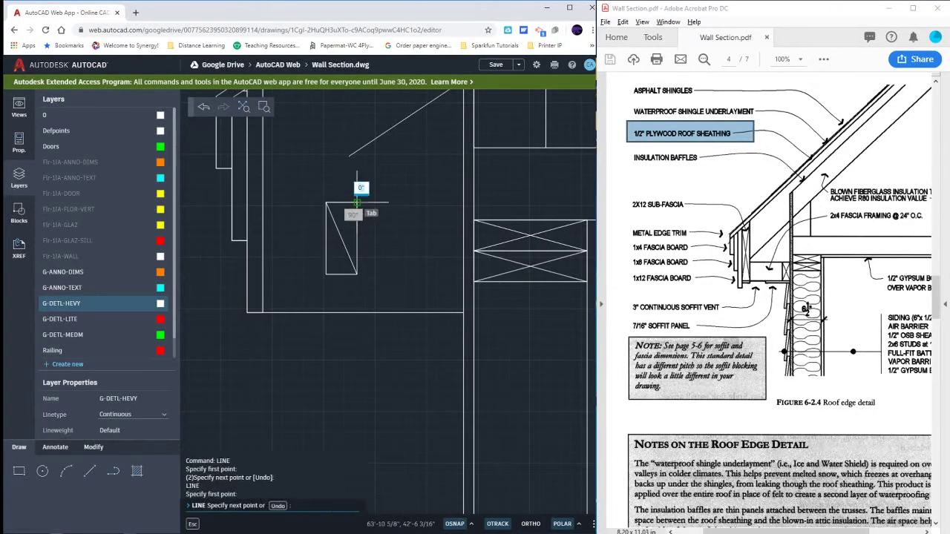
click(326, 275)
key(Escape)
key(Escape)
Step: Move the crossed 2x4 block by its upper inner corner to the wall's outer face, level with the top of the double top plate
click(379, 292)
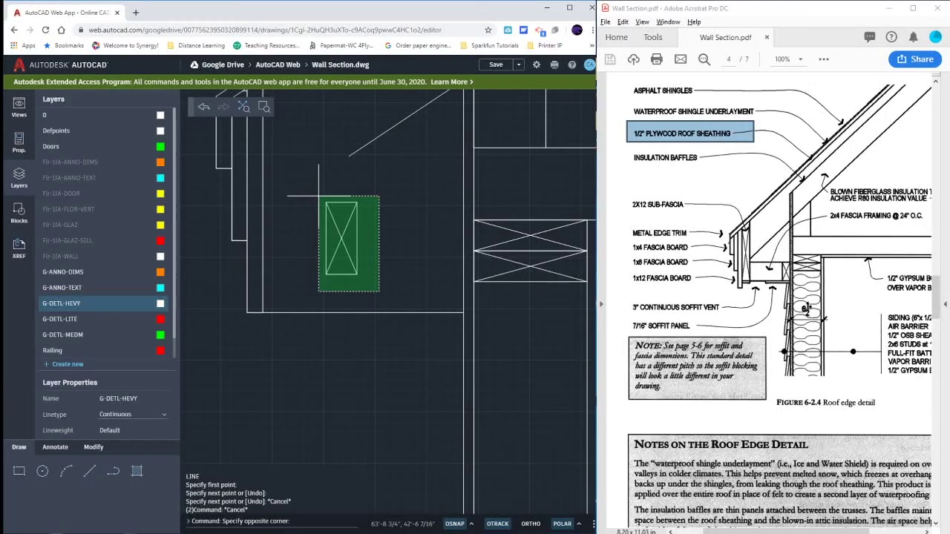
click(319, 196)
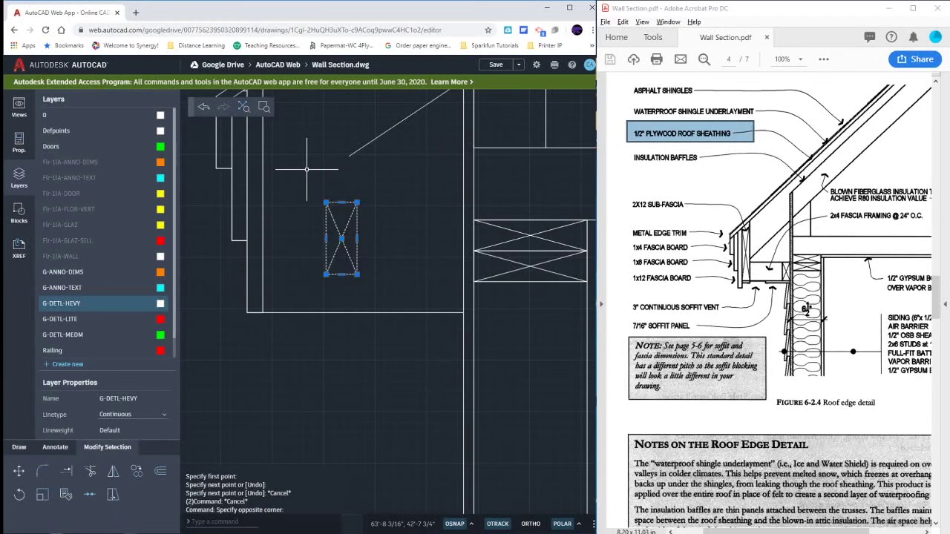
click(22, 474)
click(357, 202)
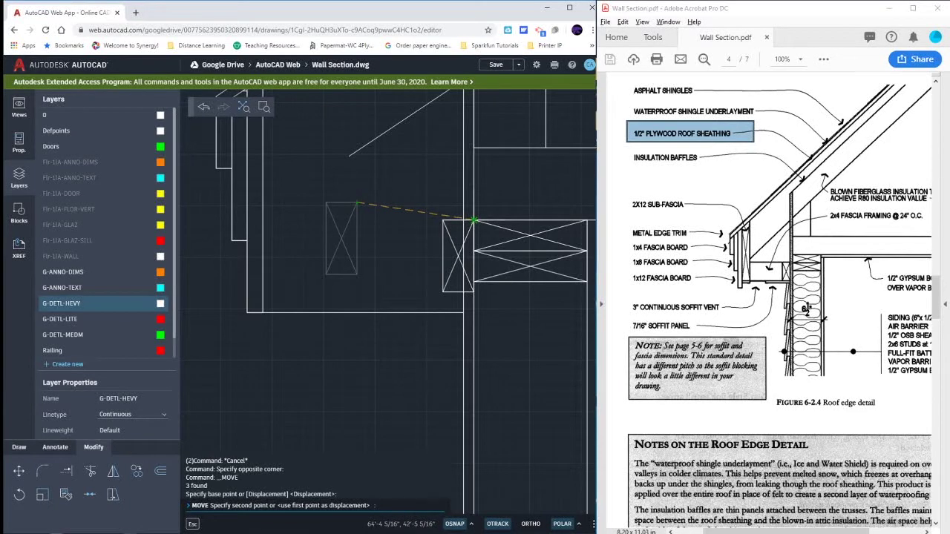
click(464, 220)
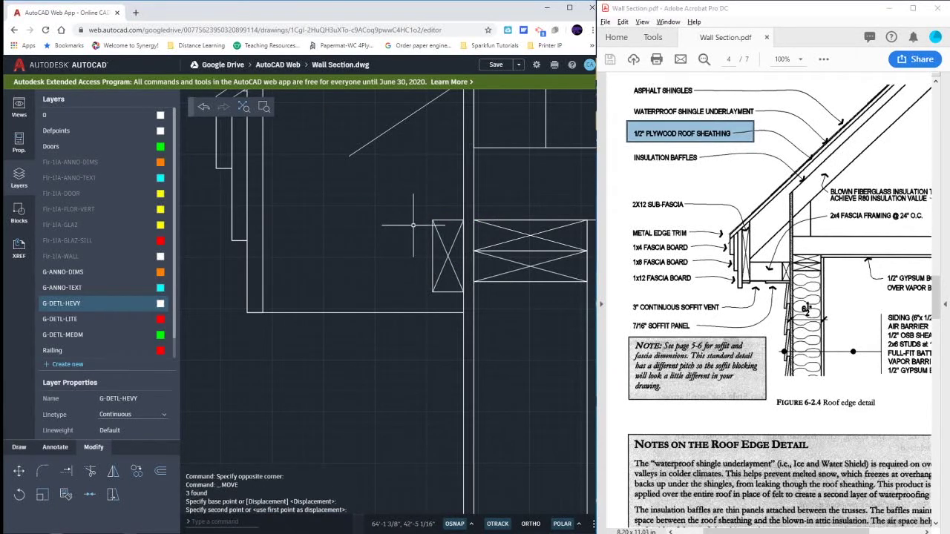
key(Escape)
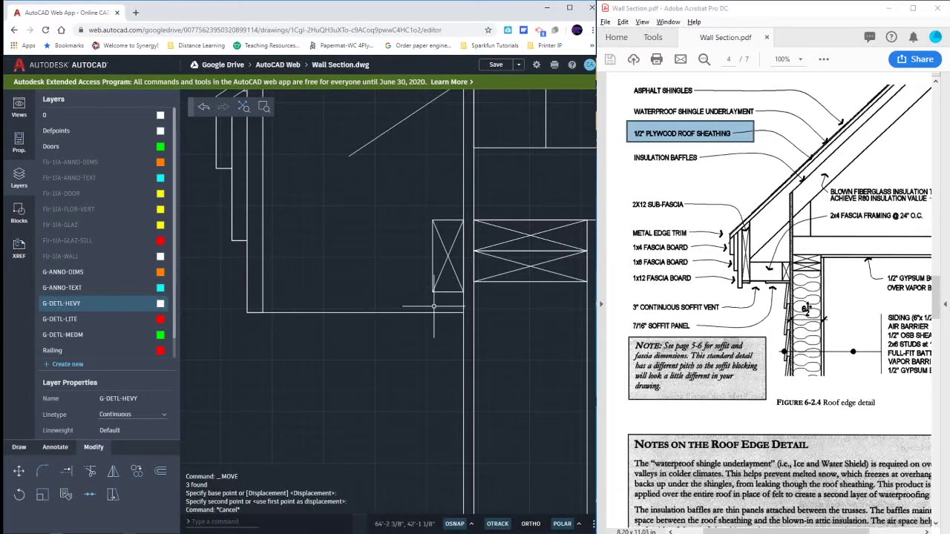
Step: Delete the horizontal soffit line running from the bottom of the fascia boards to the wall
click(434, 329)
click(416, 307)
key(Delete)
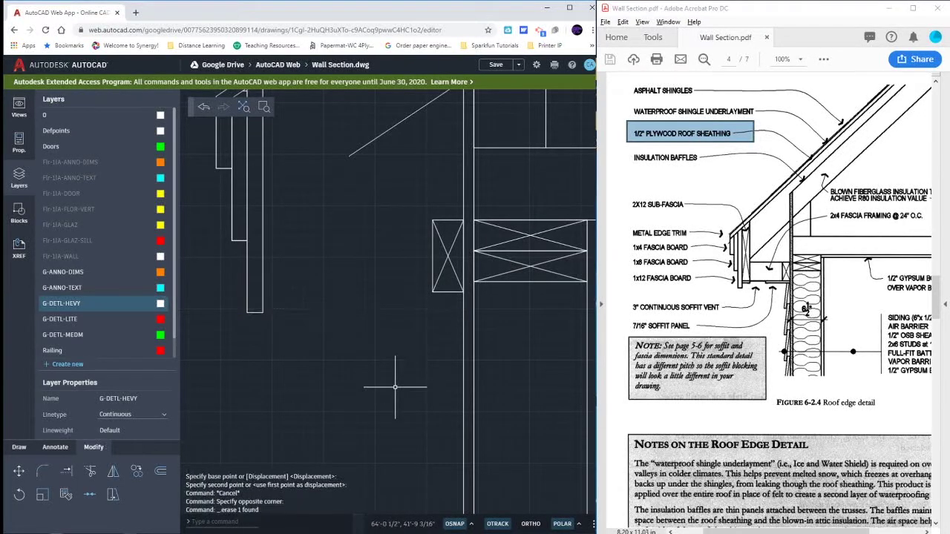
click(372, 323)
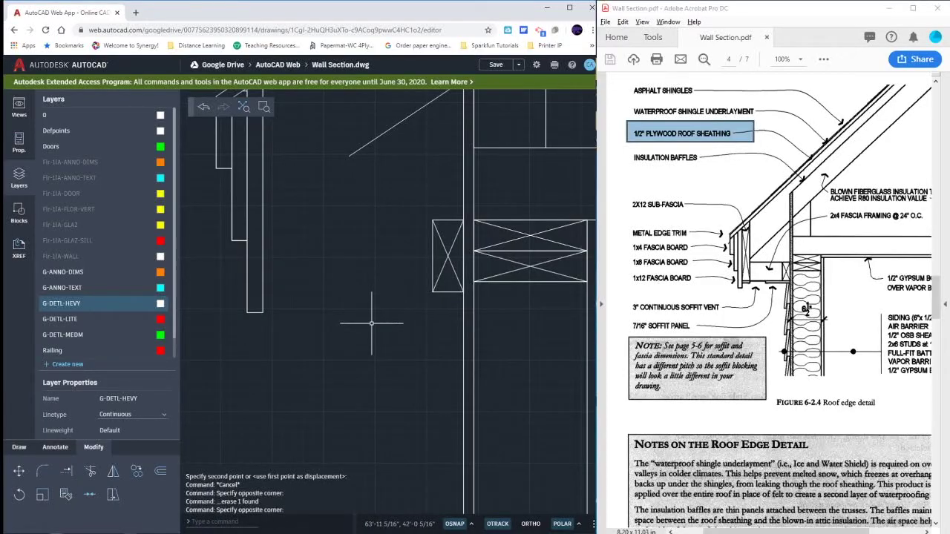
key(Escape)
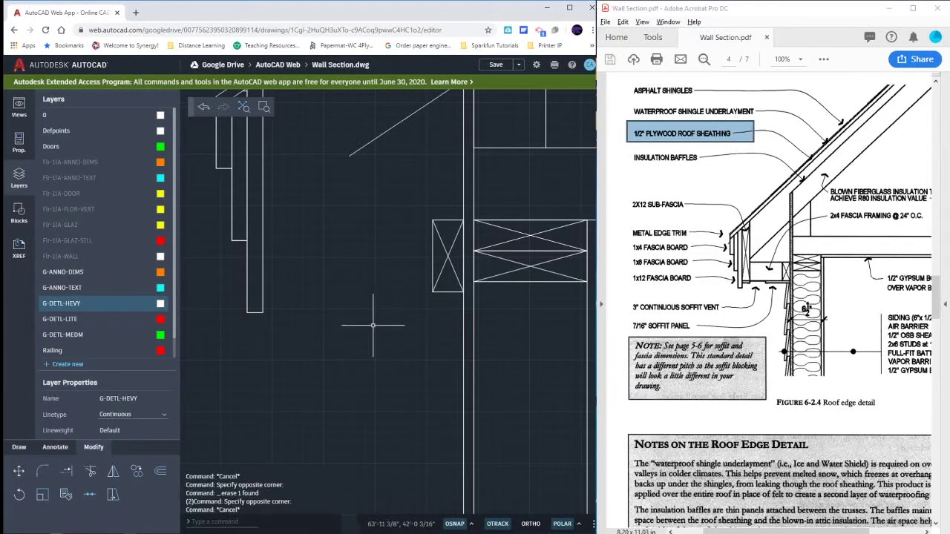
Step: Draw a horizontal soffit line from the 2x4 block's lower outer corner to the inner face of the 1x12 fascia board
text(l)
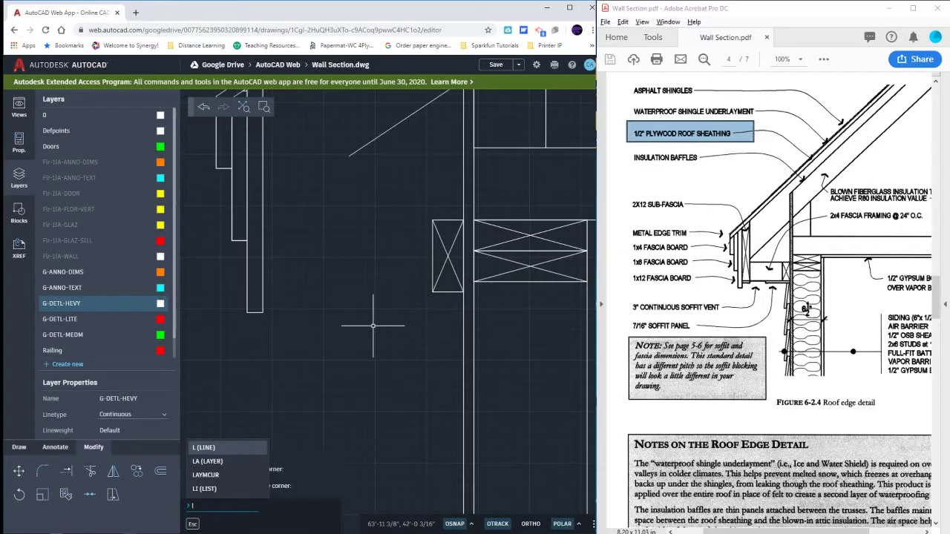
key(Return)
click(431, 291)
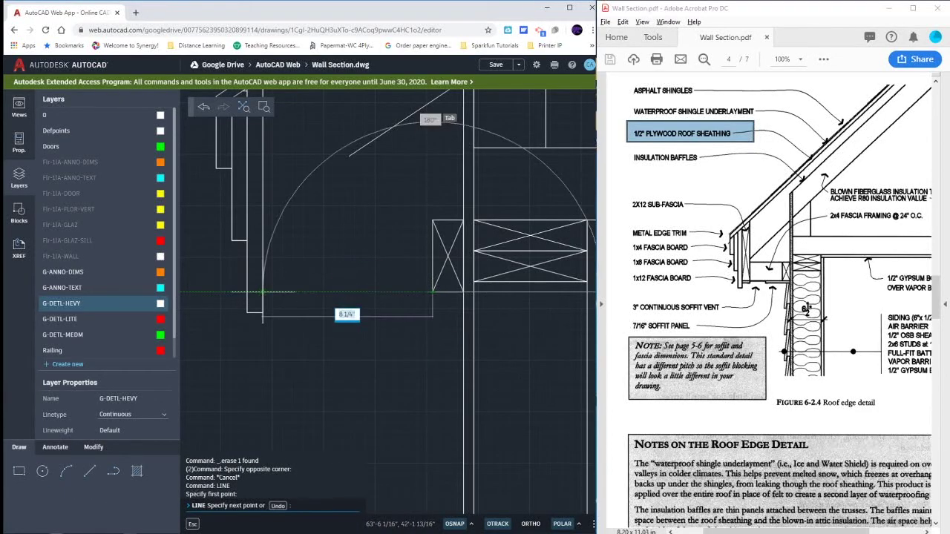
click(264, 292)
key(Escape)
key(Escape)
key(Escape)
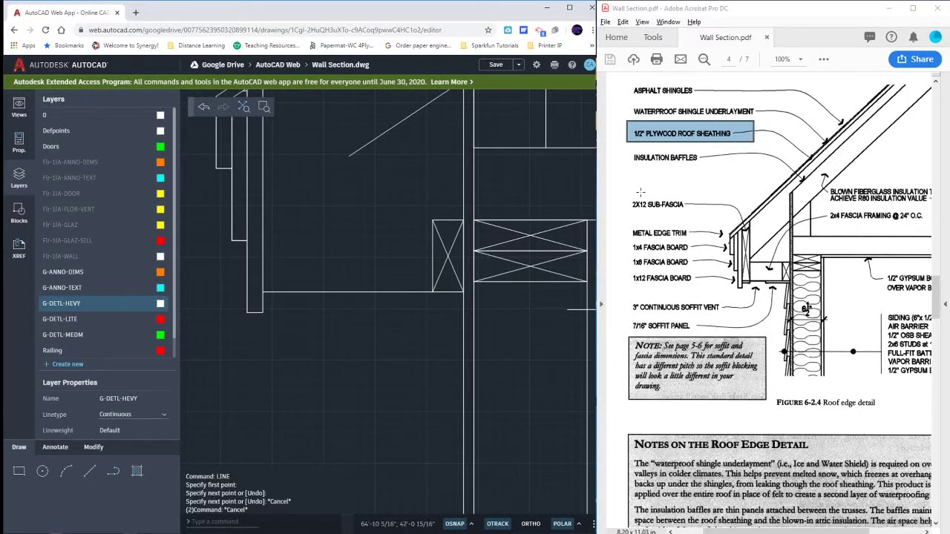
Step: Mark the 2X12 SUB-FASCIA label in the reference PDF and draw a 1.5 by 11.25 inch rectangle inward of the 1x12 fascia board
drag(627, 192, 692, 217)
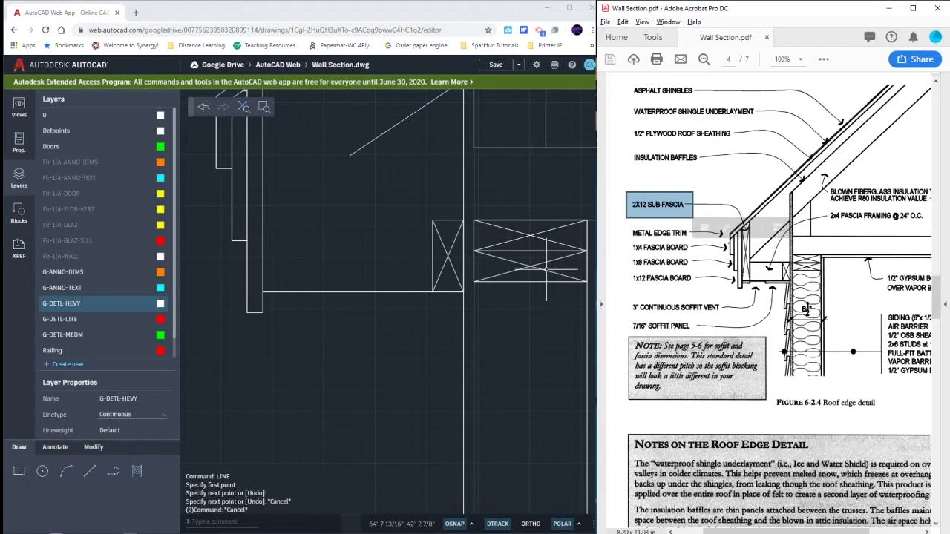
middle_drag(359, 232, 405, 315)
click(89, 471)
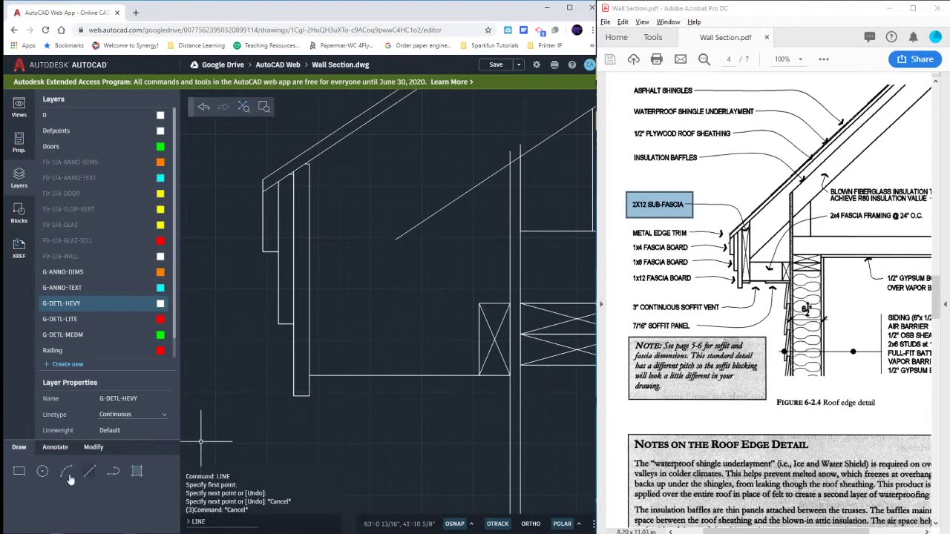
click(19, 473)
click(333, 407)
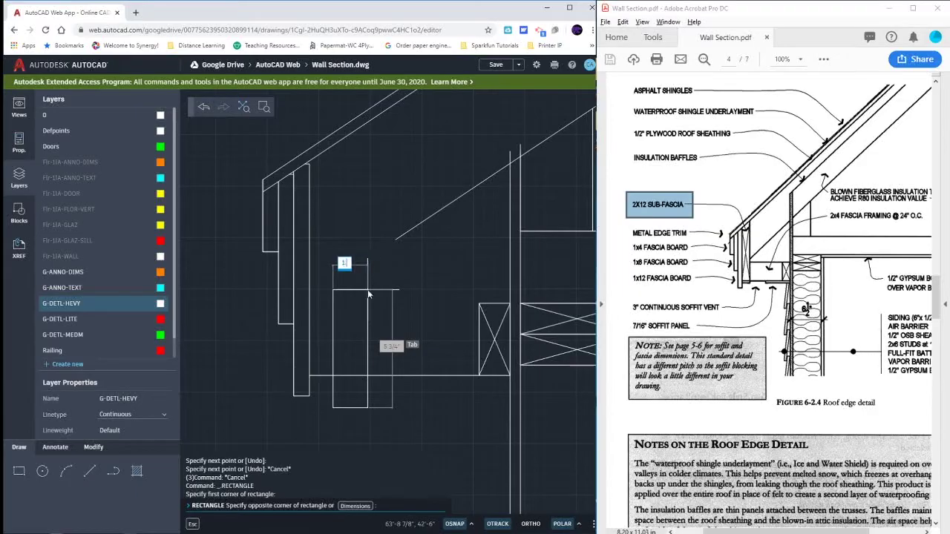
text(1.5)
key(Tab)
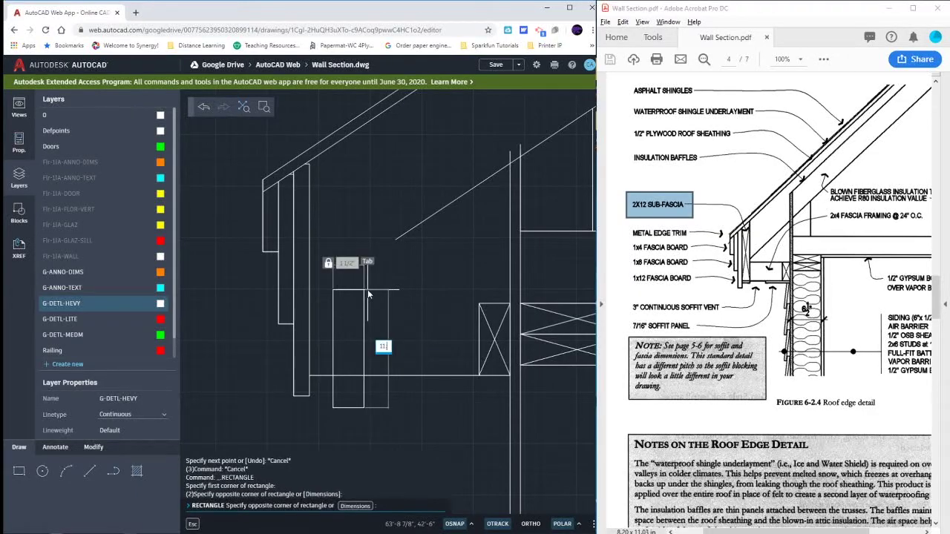
text(11.25)
key(Return)
key(Escape)
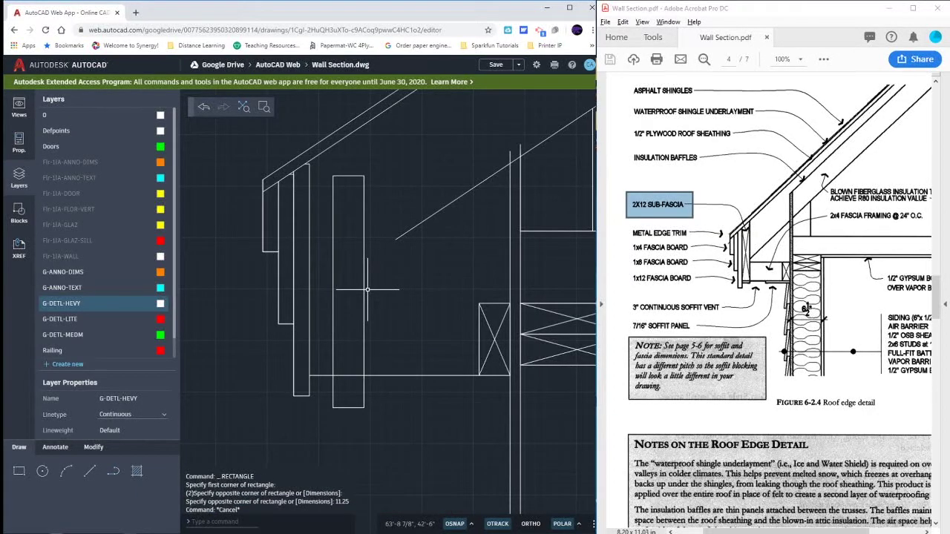
Step: Draw two crossing diagonals between the opposite corners of the 1.5 by 11.25 inch sub-fascia rectangle
text(l)
key(Return)
click(363, 177)
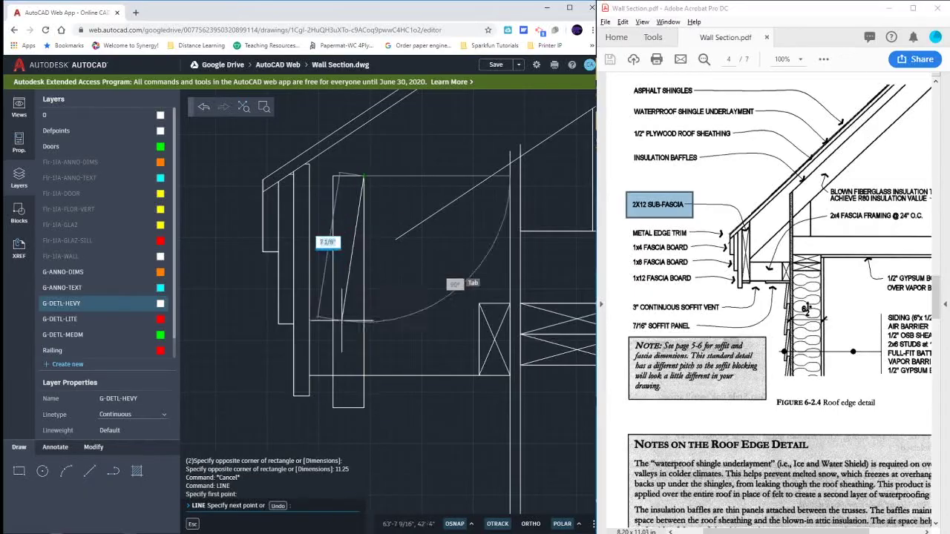
click(333, 407)
key(Return)
key(Return)
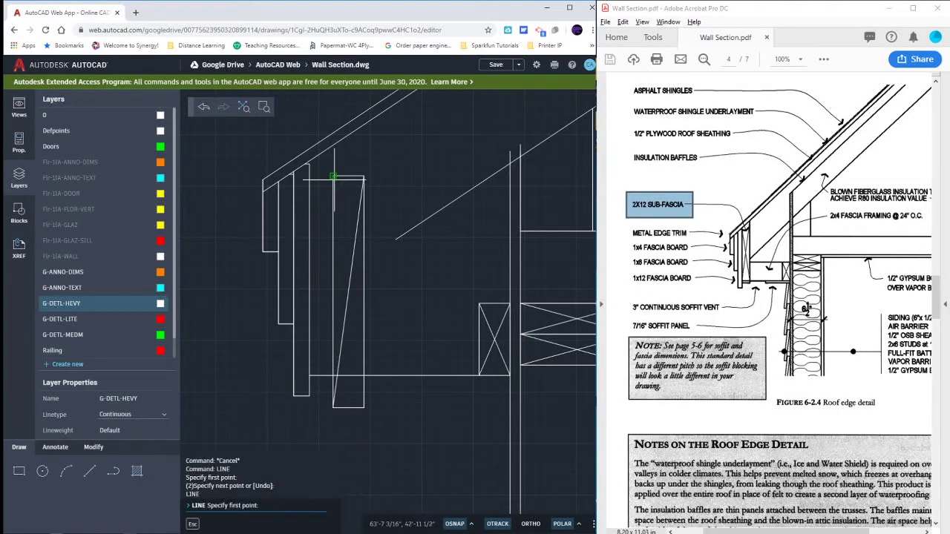
click(333, 177)
click(363, 408)
key(Escape)
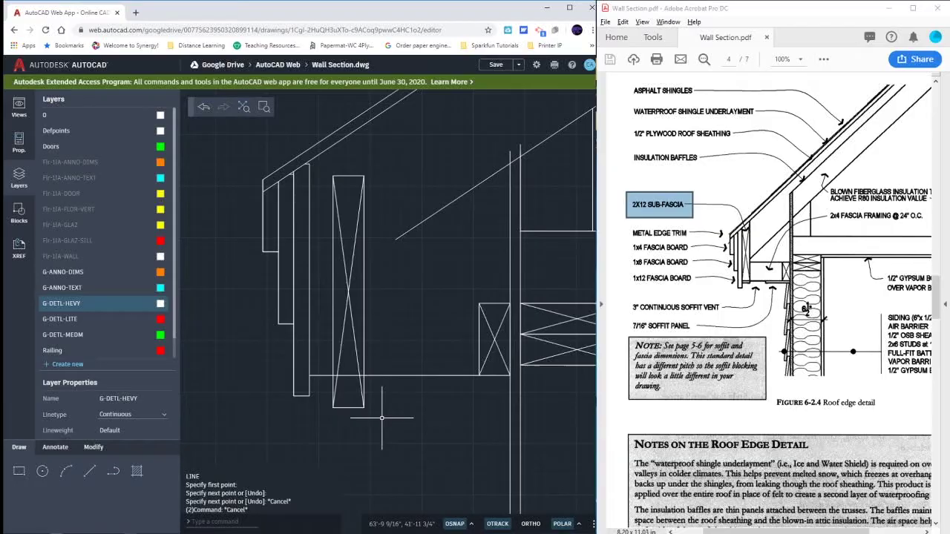
Step: Move the crossed 2x12 sub-fascia by its lower outer corner to where the soffit line meets the 1x12 fascia board
click(383, 418)
click(320, 398)
text(m)
key(Return)
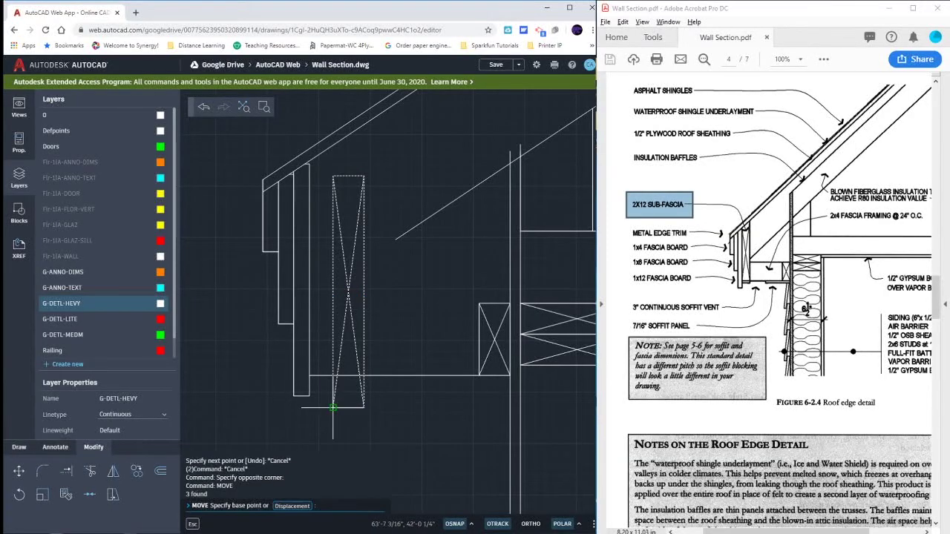
click(333, 407)
click(310, 375)
key(Escape)
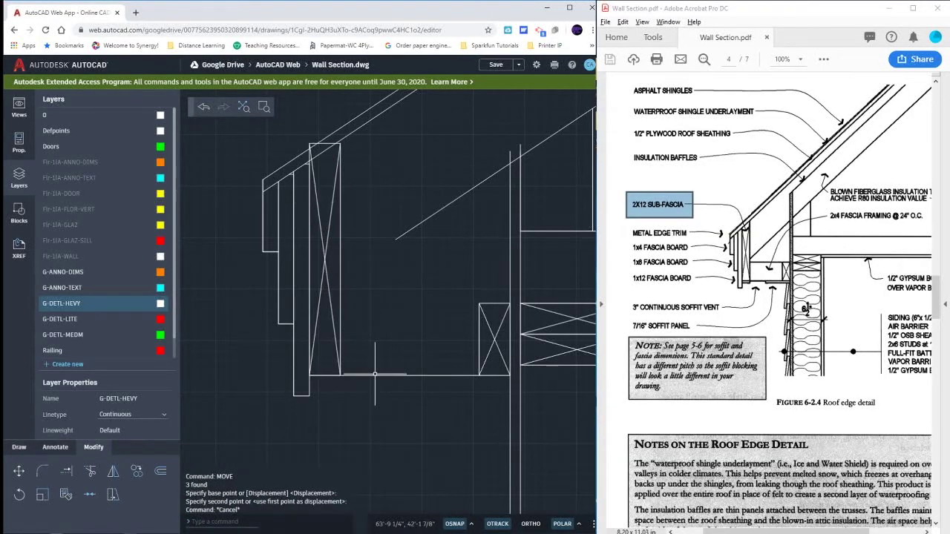
Step: Trim the parts of the 2x12 sub-fascia outline and its diagonal that project above the underside of the roof sheathing
text(tr)
key(Return)
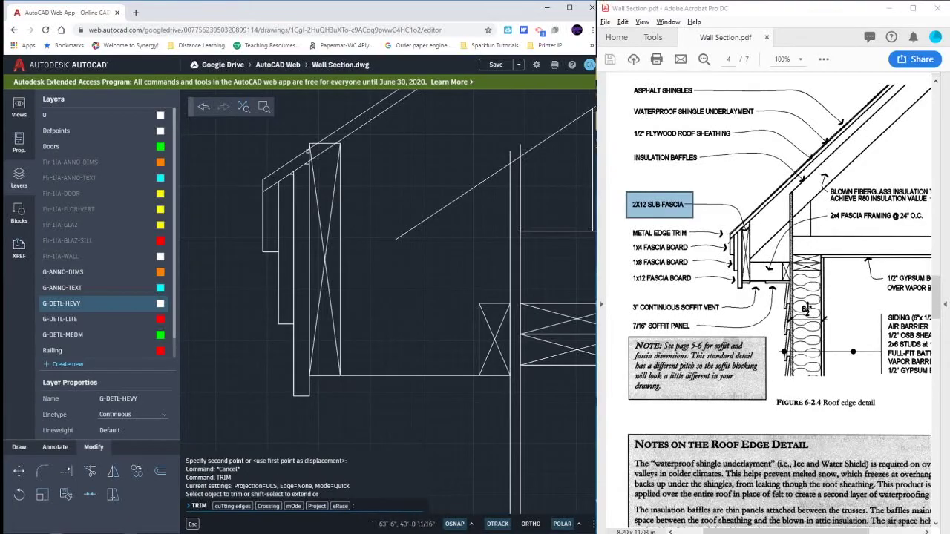
scroll(307, 150, up, 3)
click(313, 144)
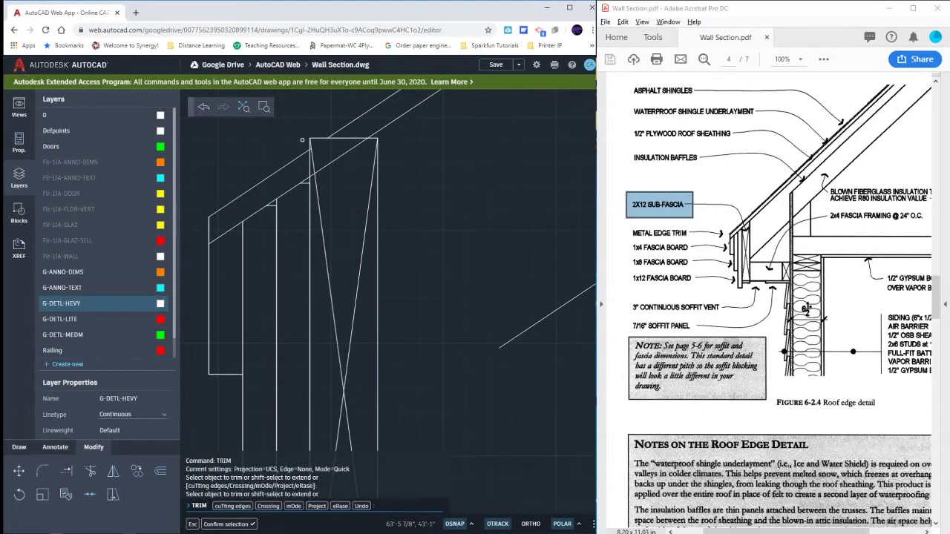
shift+click(323, 139)
shift+click(333, 134)
click(318, 139)
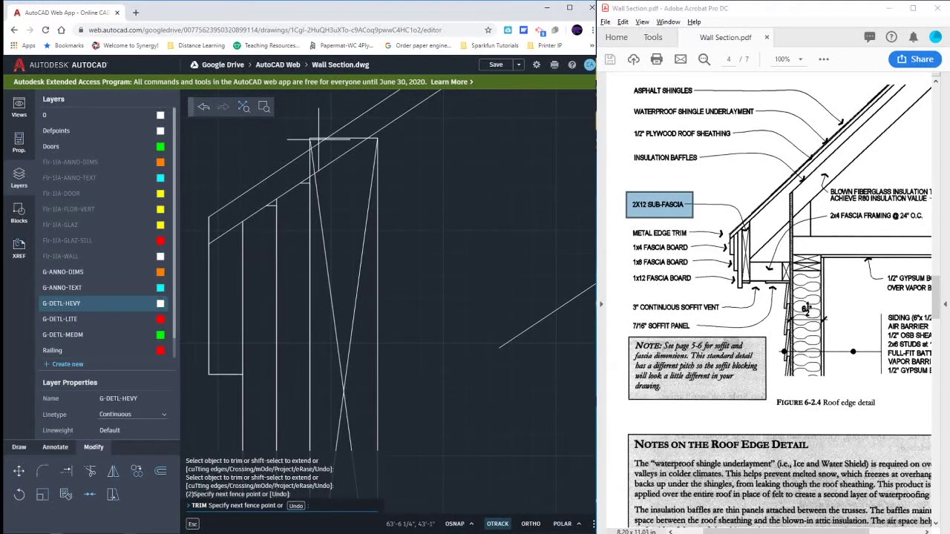
key(Return)
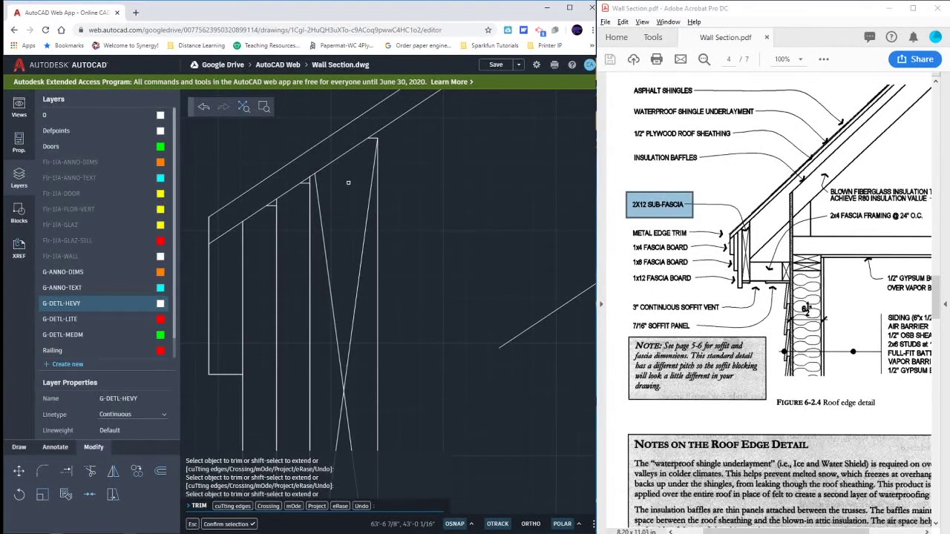
Step: Draw a horizontal line from the soffit blocking's upper outer corner to the inner face of the 2x12 sub-fascia
scroll(319, 178, down, 3)
key(Escape)
key(Escape)
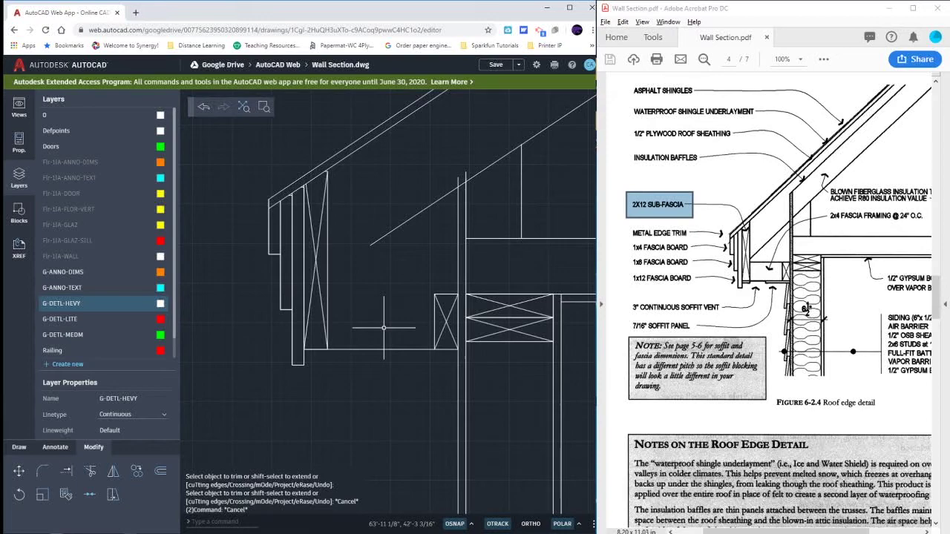
text(l)
key(Return)
click(434, 295)
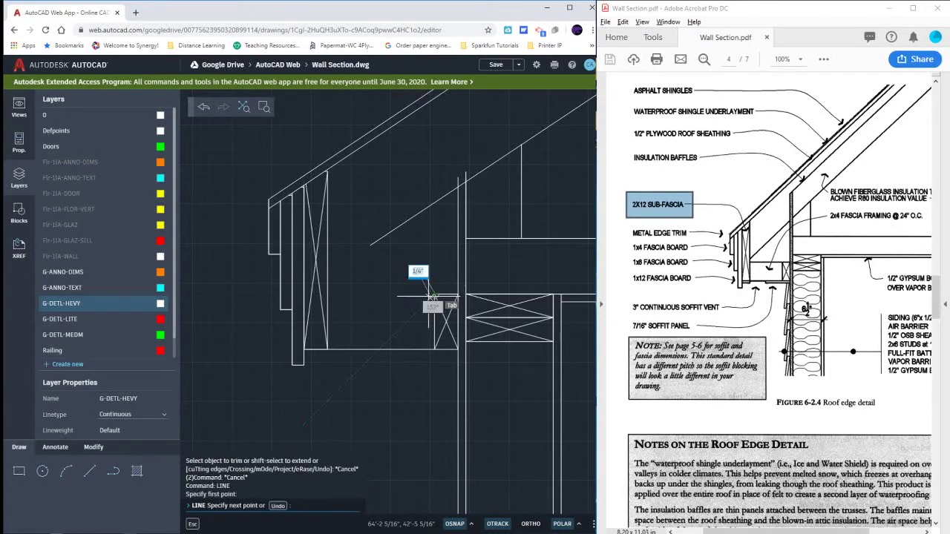
click(327, 294)
key(Escape)
key(Escape)
key(Escape)
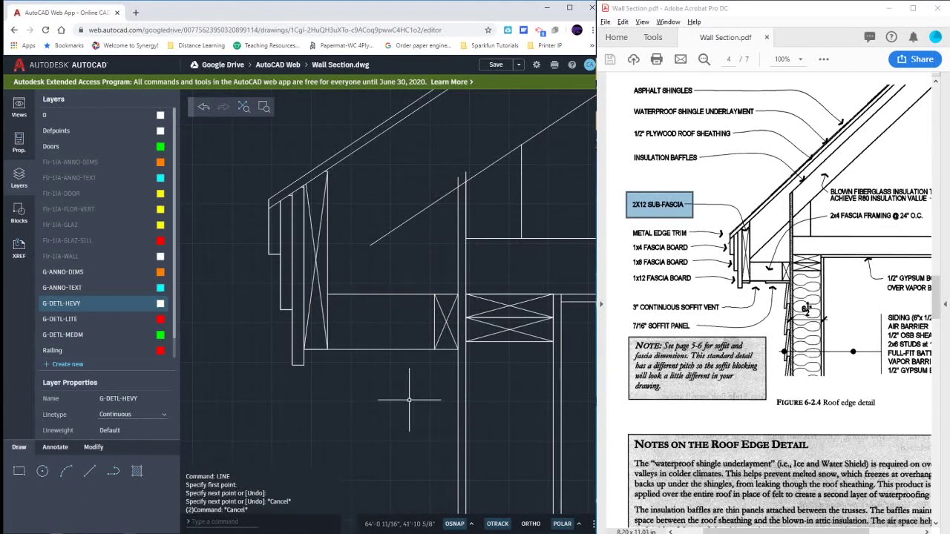
Step: Extend the lower sloping truss line down to the inner face of the 2x12 sub-fascia
middle_drag(406, 363, 351, 414)
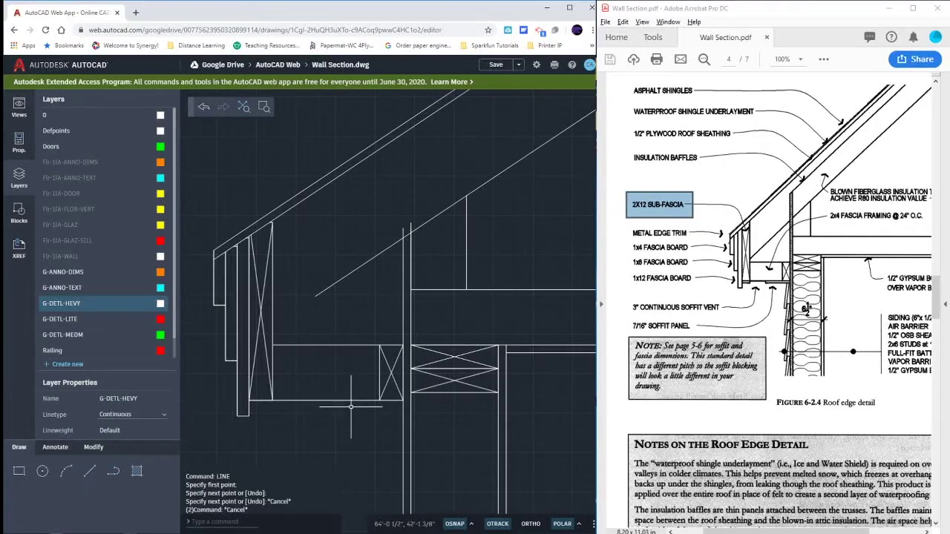
text(ex)
key(Return)
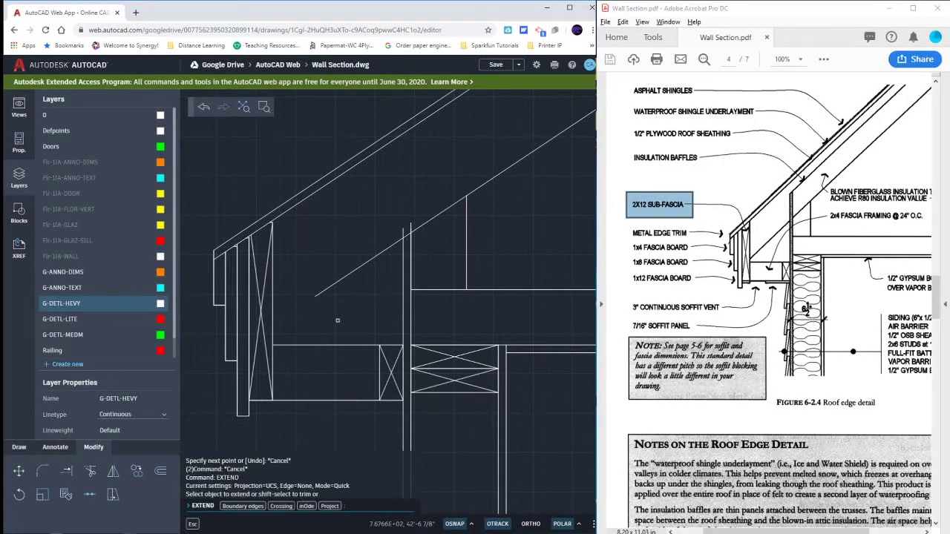
click(330, 286)
key(Escape)
key(Escape)
key(Escape)
scroll(317, 390, down, 2)
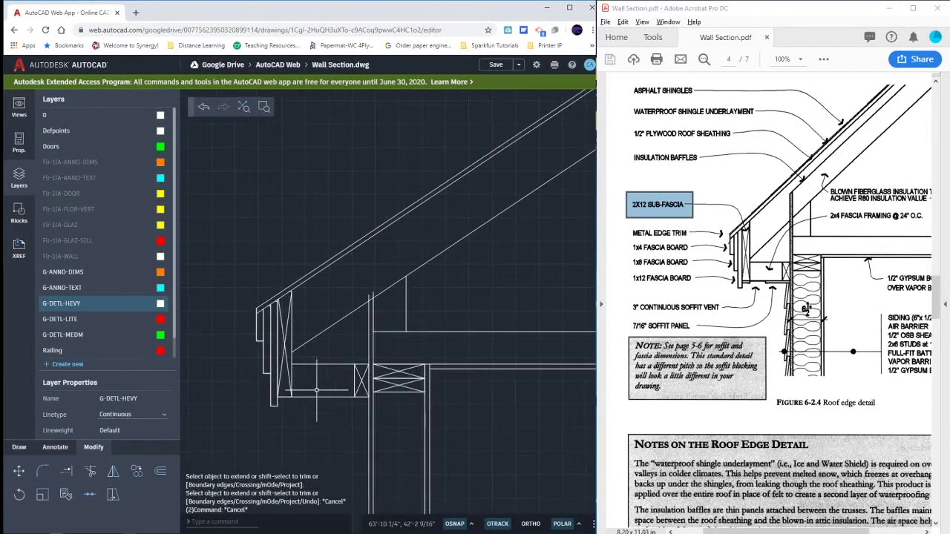
Step: Mark the INSULATION BAFFLES label and the truss area above the blown insulation note in the reference PDF
middle_drag(465, 299, 397, 307)
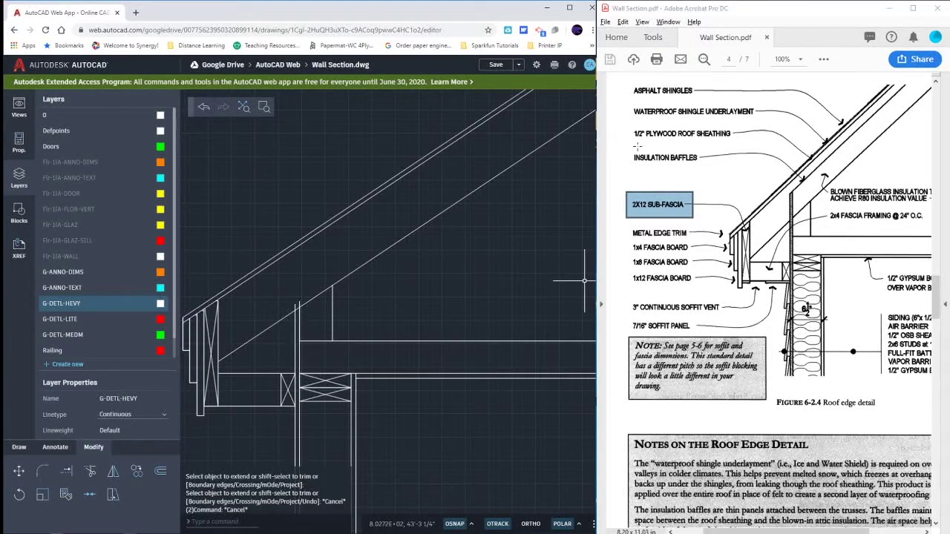
drag(633, 146, 719, 175)
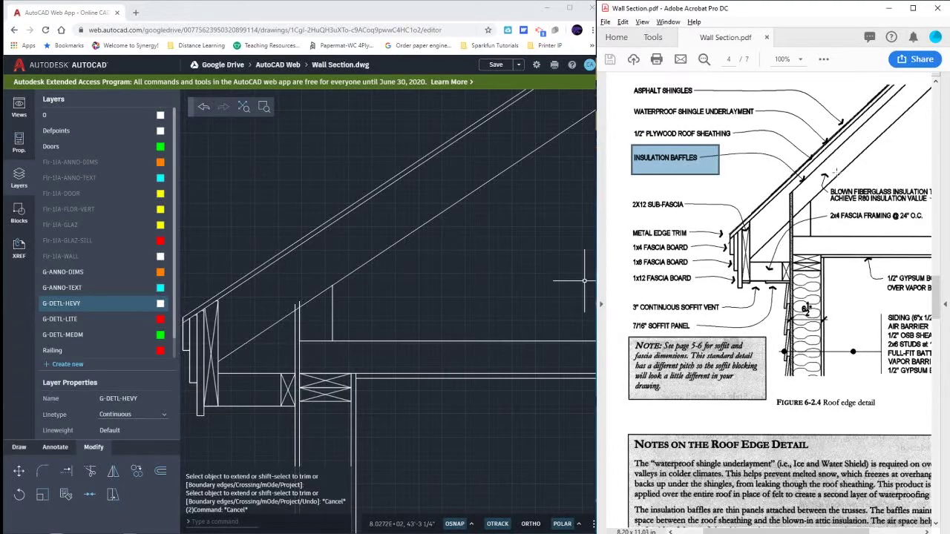
drag(824, 162, 842, 175)
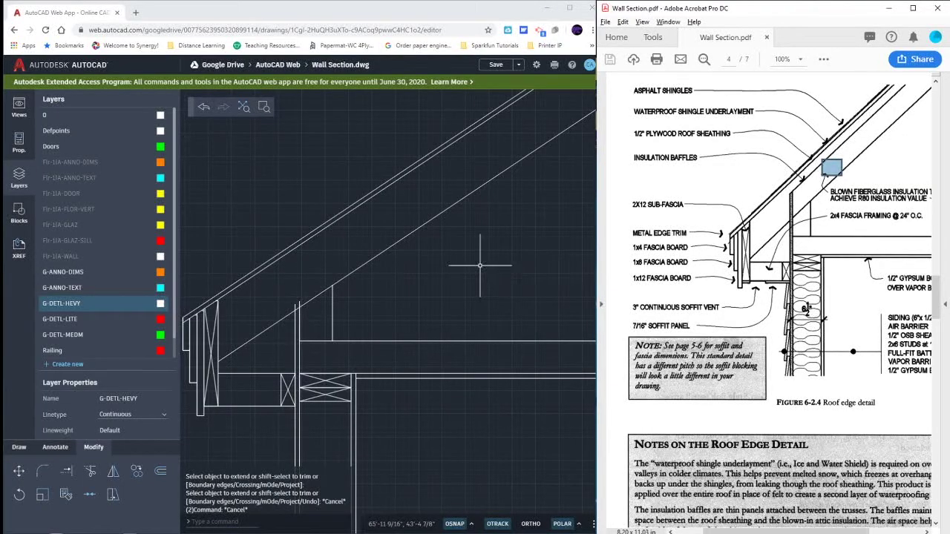
key(Page_Down)
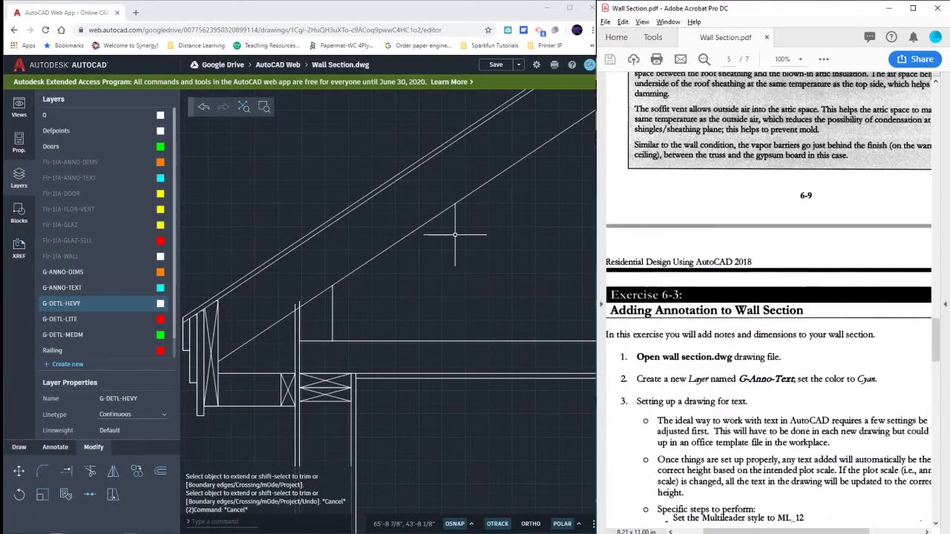
scroll(669, 215, up, 5)
scroll(668, 213, up, 5)
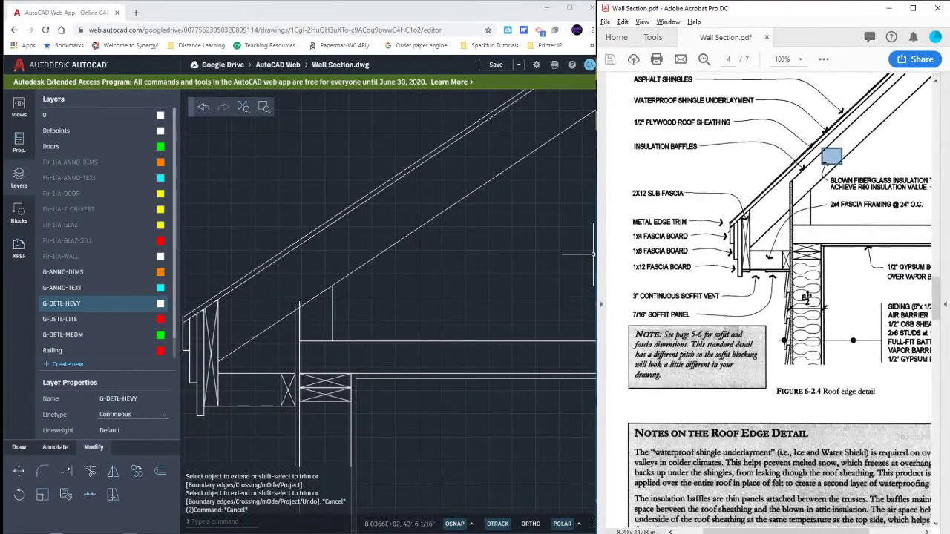
Step: Try to offset the lower sloping truss line upward through a picked point, and erase the copy
click(445, 207)
click(443, 205)
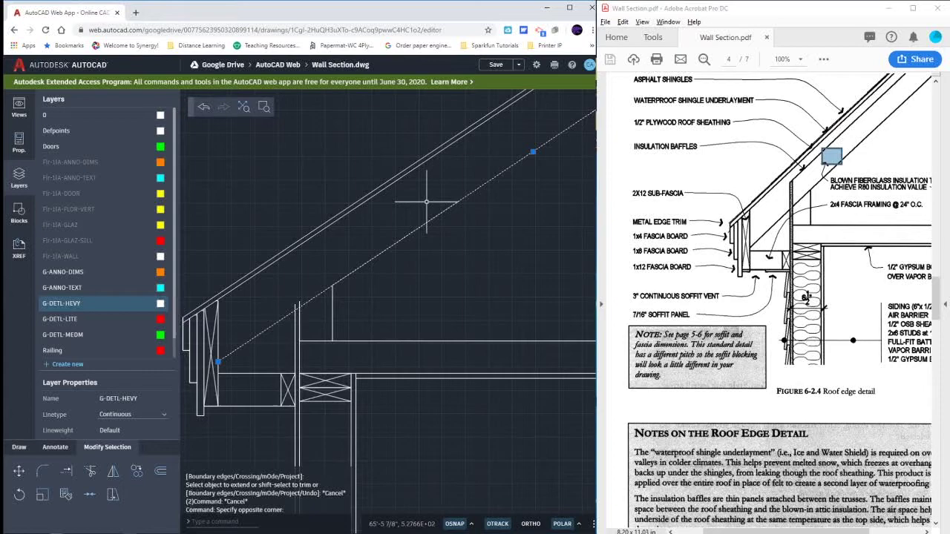
text(p)
key(BackSpace)
text(o)
key(Return)
key(Return)
click(427, 202)
key(Escape)
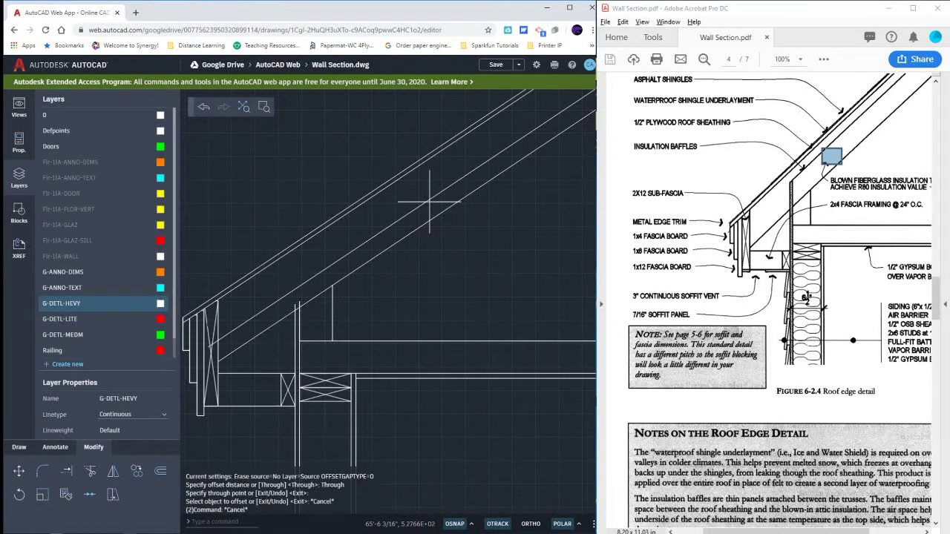
click(427, 200)
key(Delete)
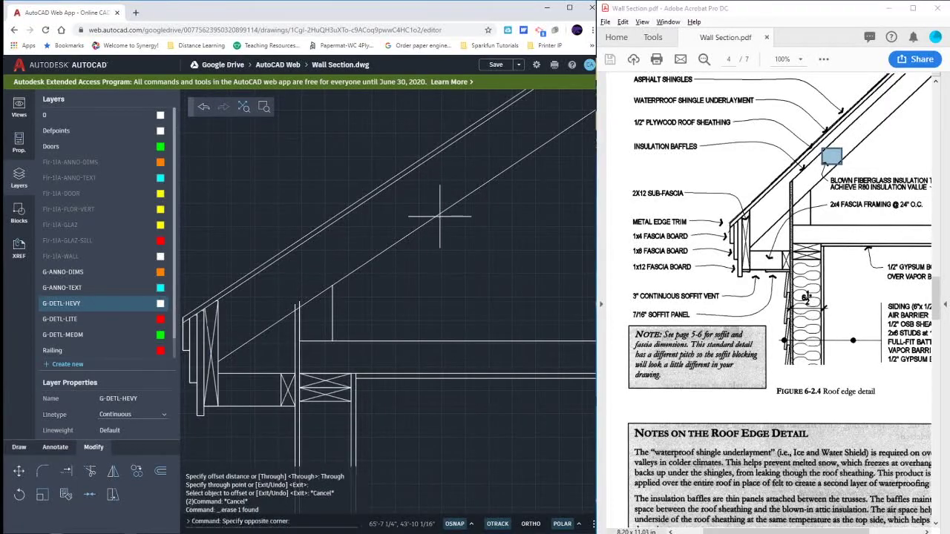
Step: Offset the lower sloping truss line 3.5 inches upward toward the roof sheathing
click(437, 214)
text(o)
key(Return)
key(Return)
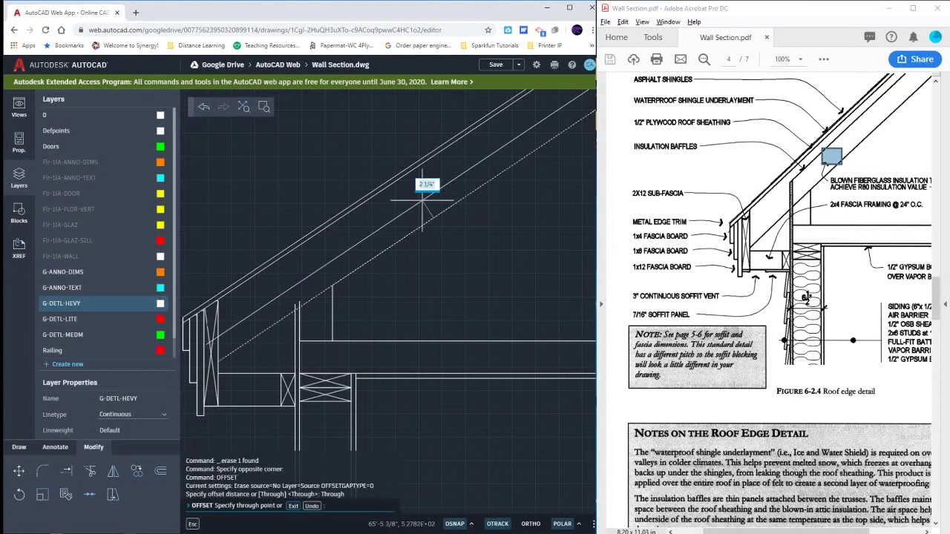
click(417, 198)
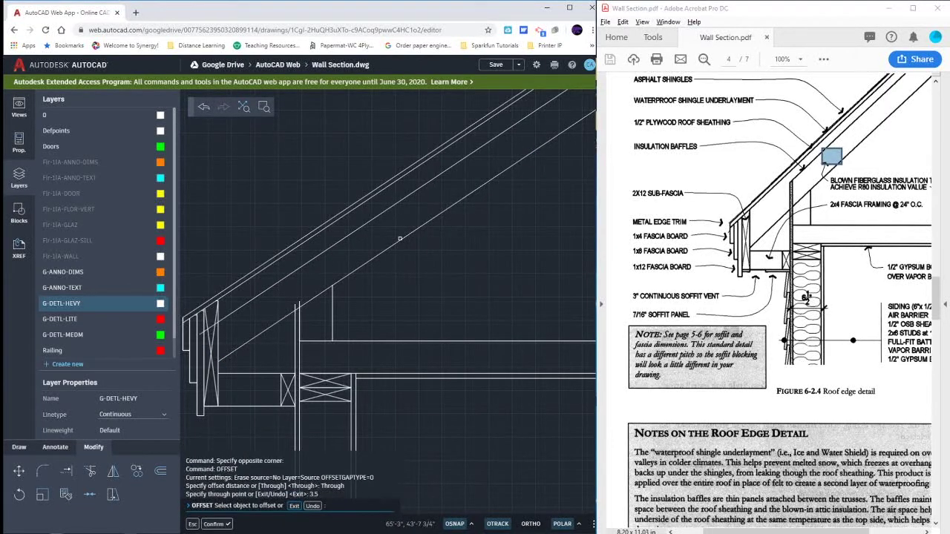
key(Escape)
key(Escape)
key(Escape)
text(f)
key(Return)
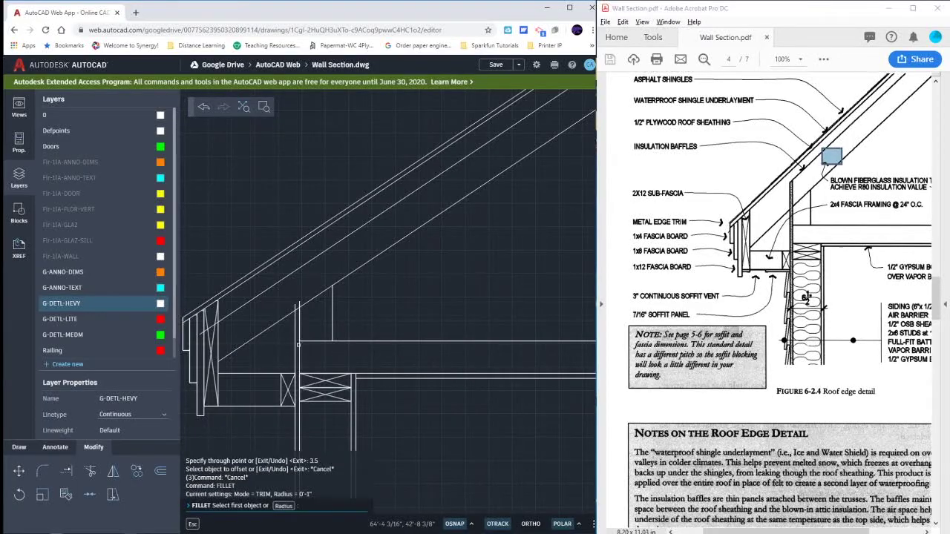
click(295, 329)
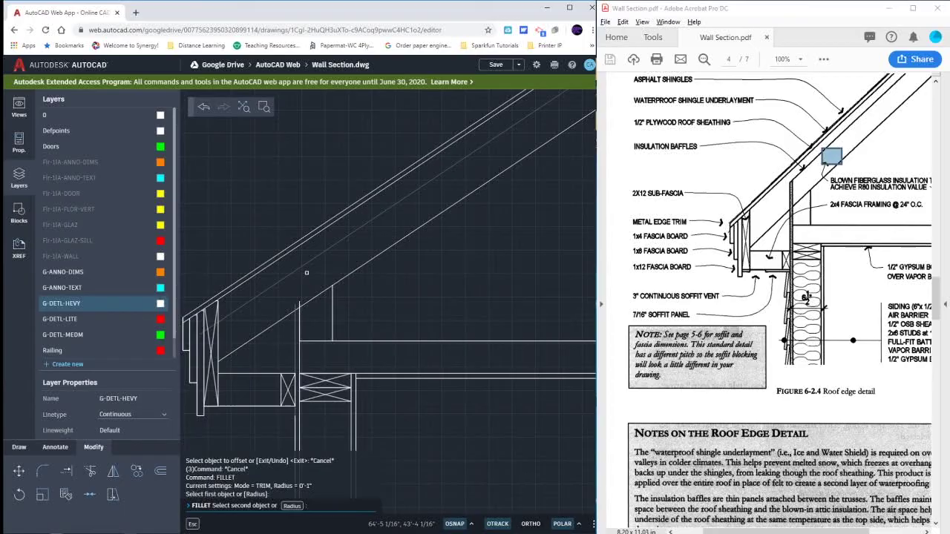
key(Escape)
key(Escape)
key(Escape)
Step: Fillet the outer wall sheathing line with the 3.5 inch offset line using radius 0 to form a sharp corner
key(Return)
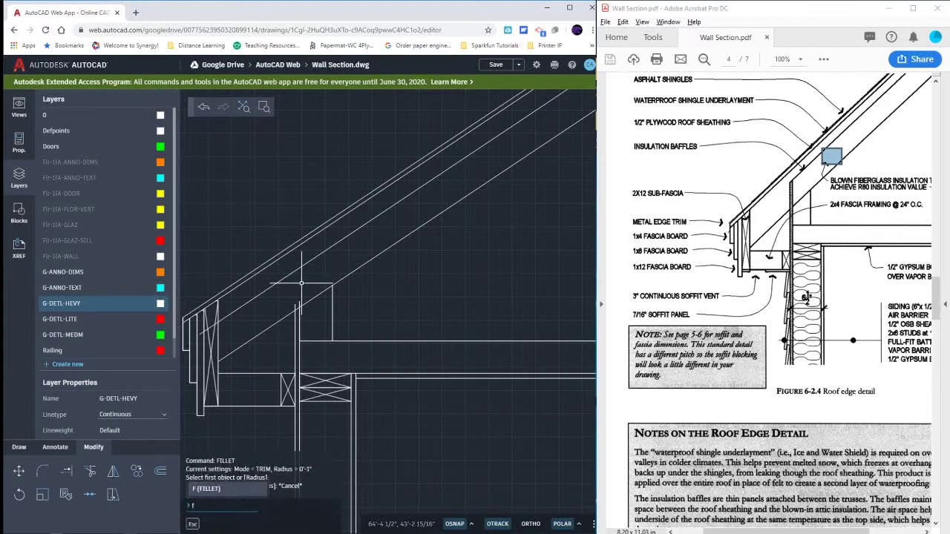
text(r)
key(Return)
key(Return)
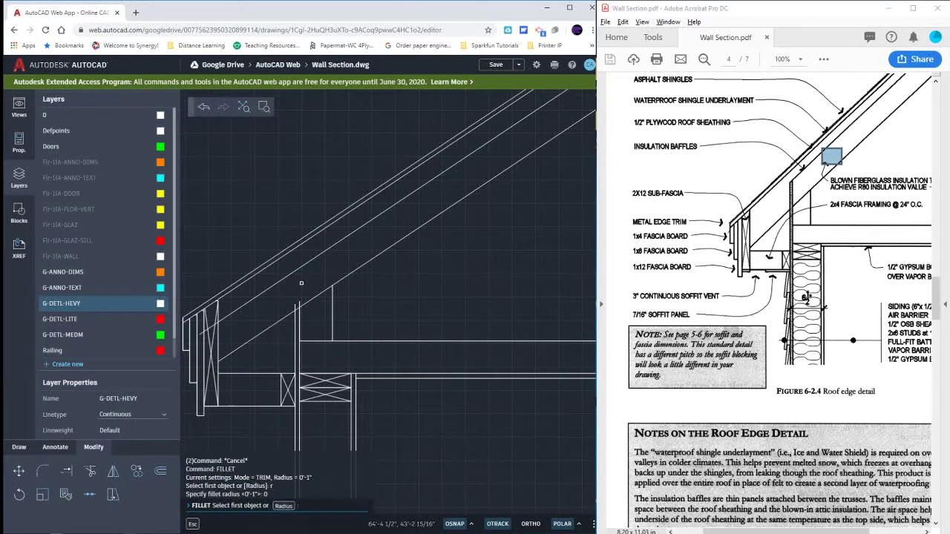
text(f)
key(Return)
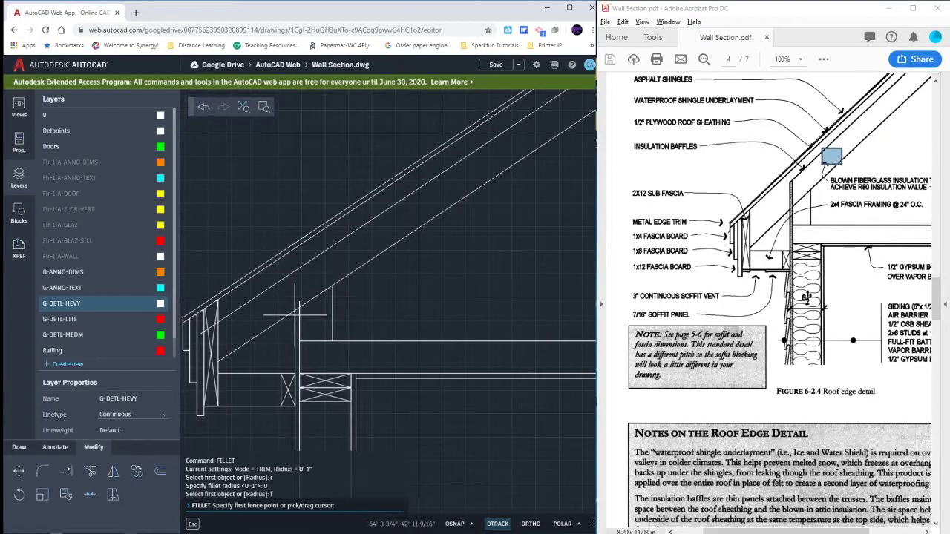
key(Escape)
key(Escape)
key(Return)
click(295, 315)
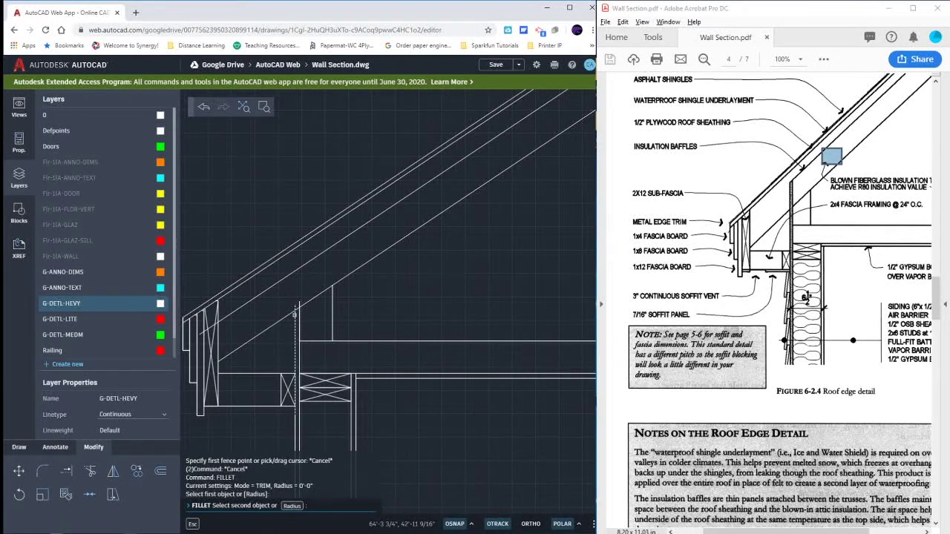
key(Escape)
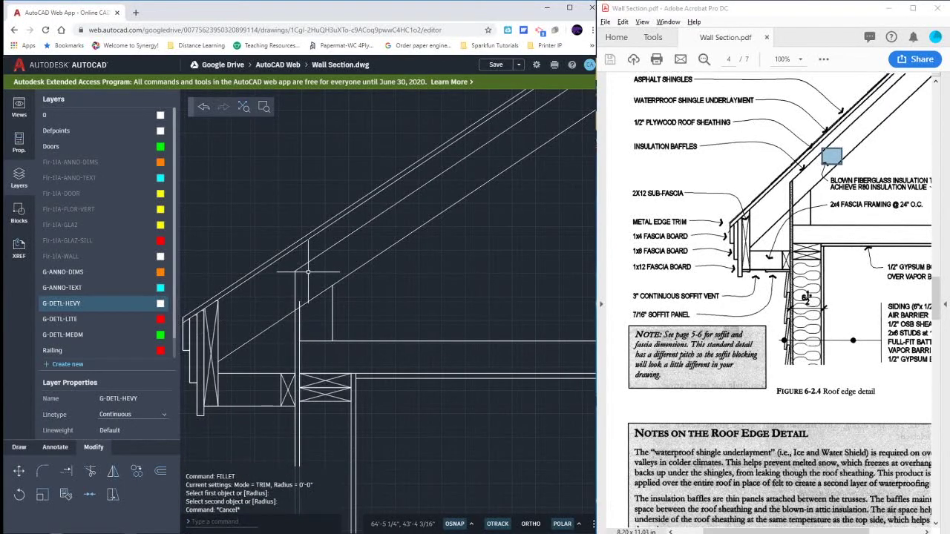
Step: Extend the inner wall sheathing line up to the offset line and trim the lower truss line between the two sheathing lines
text(tr)
key(Return)
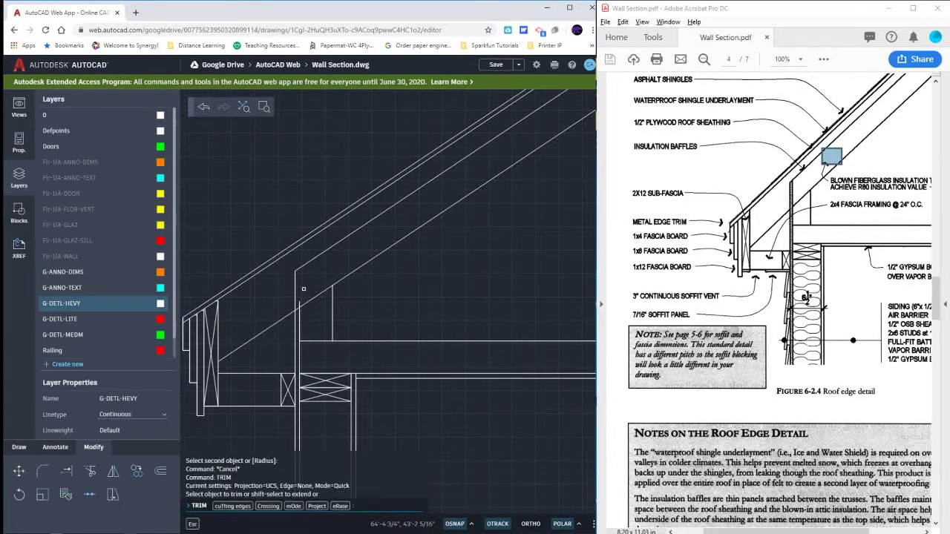
click(301, 301)
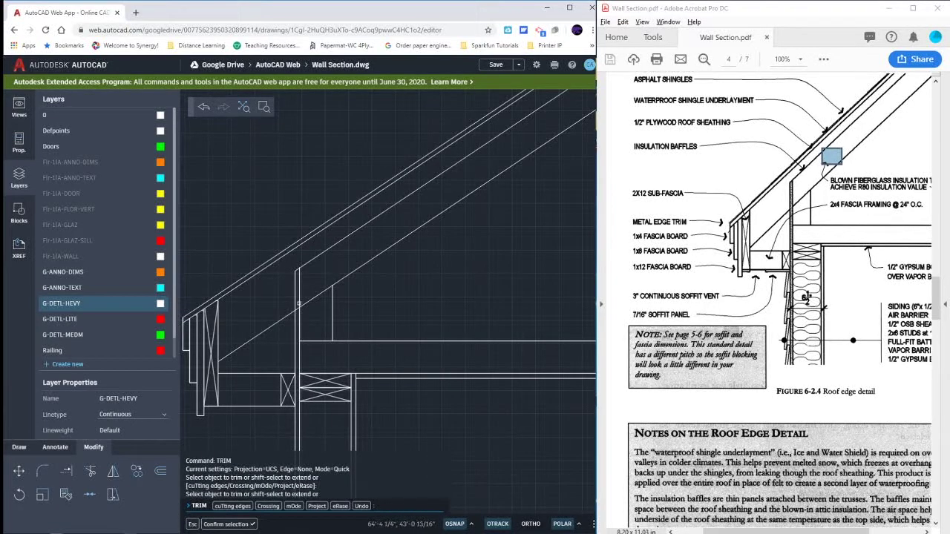
scroll(299, 304, up, 1)
click(296, 310)
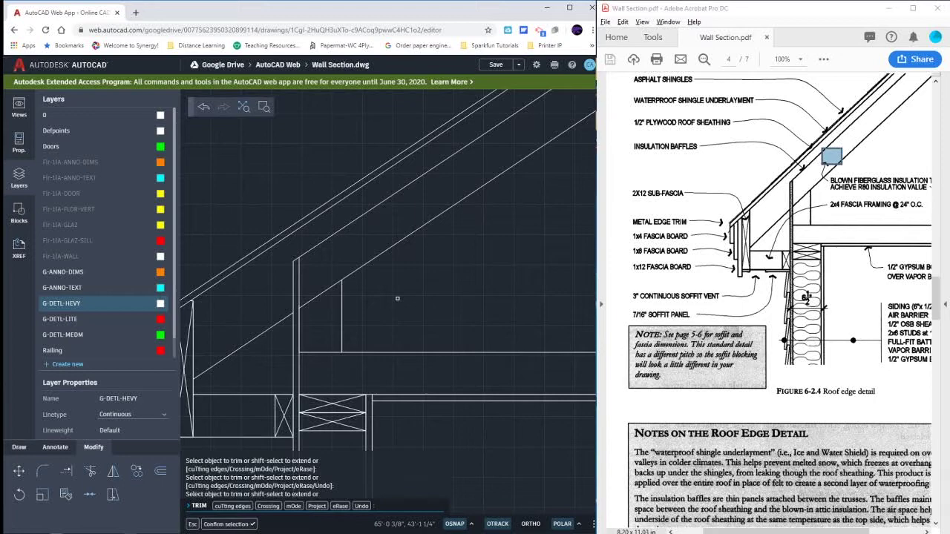
key(Escape)
key(Escape)
Step: Examine the wall section down to its footing and compare it with Figure 6-2.1 in the reference PDF
scroll(397, 299, down, 5)
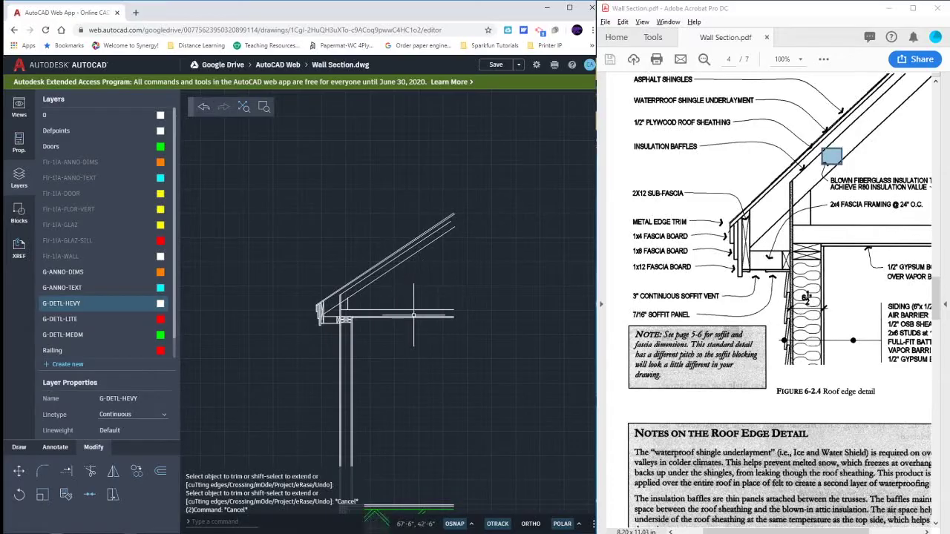
scroll(334, 310, up, 3)
scroll(354, 297, down, 3)
middle_drag(398, 377, 410, 205)
middle_drag(439, 367, 429, 209)
middle_drag(462, 393, 444, 252)
scroll(444, 252, down, 2)
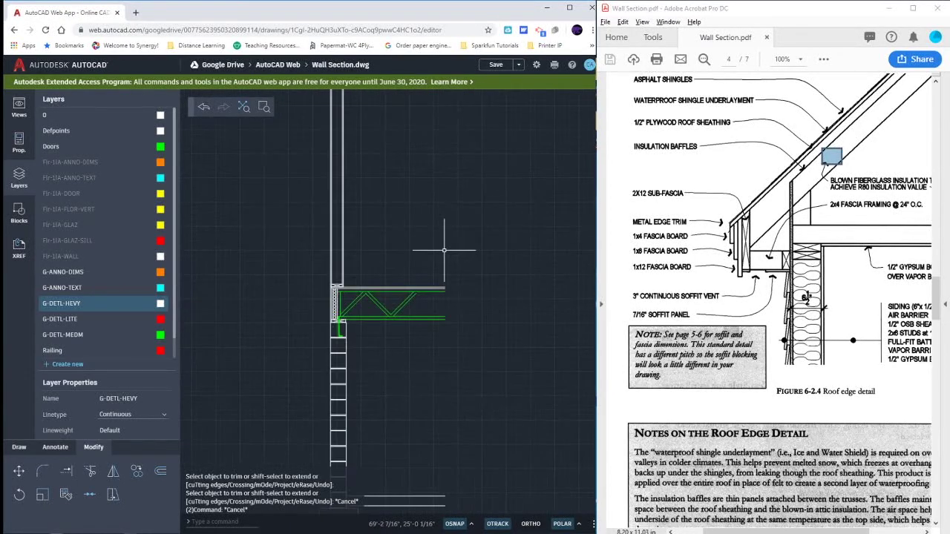
drag(947, 271, 947, 111)
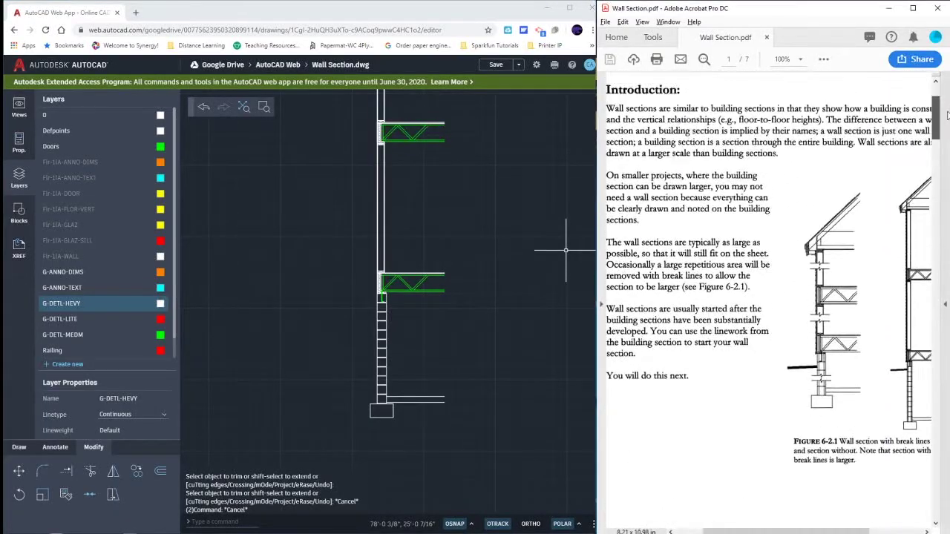
drag(788, 526, 823, 526)
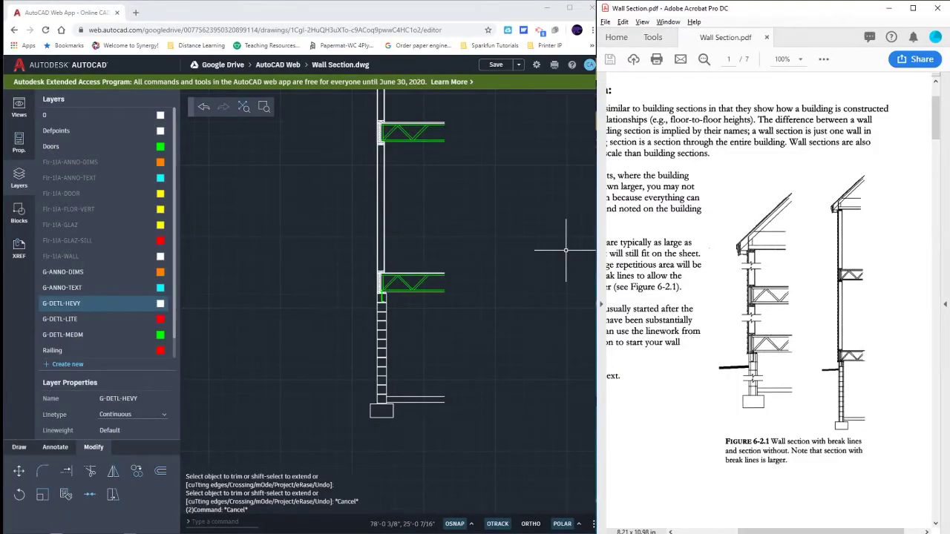
Step: Draw a vertical cut line across the floors and roof of the wall section, from below the footing to above the roof
click(20, 449)
click(91, 472)
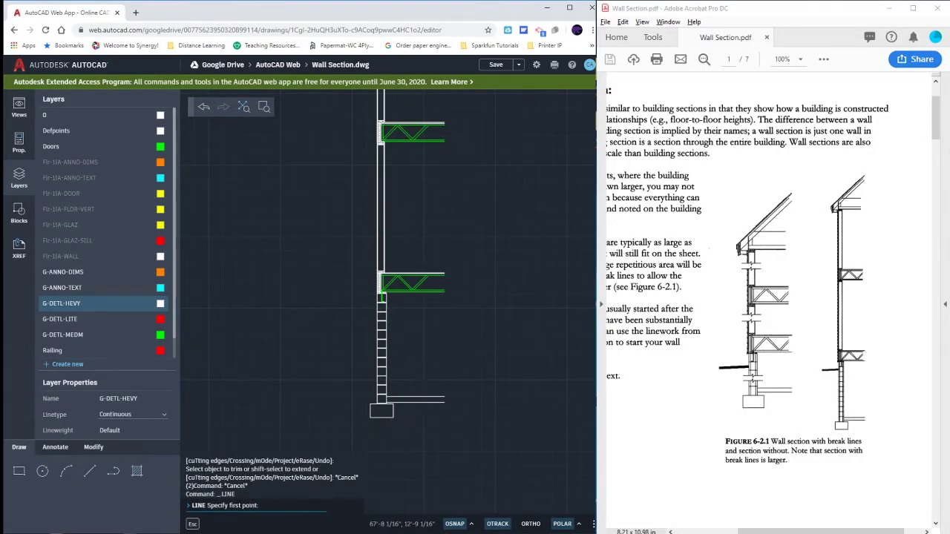
click(423, 420)
scroll(423, 420, down, 2)
click(423, 216)
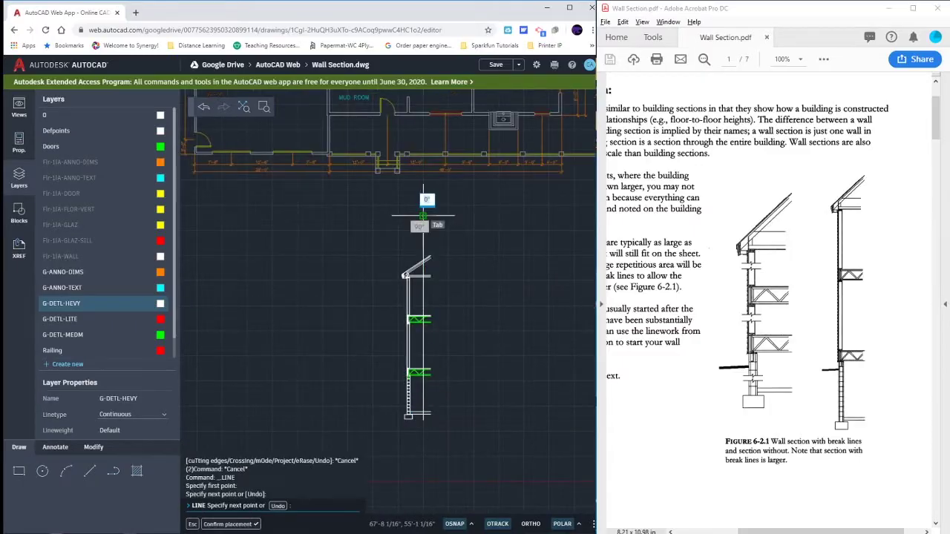
click(423, 215)
key(Escape)
key(Escape)
key(Escape)
Step: Trim the lower floor truss, its sheathing lines and the basement slab back to the vertical cut line
scroll(419, 382, up, 10)
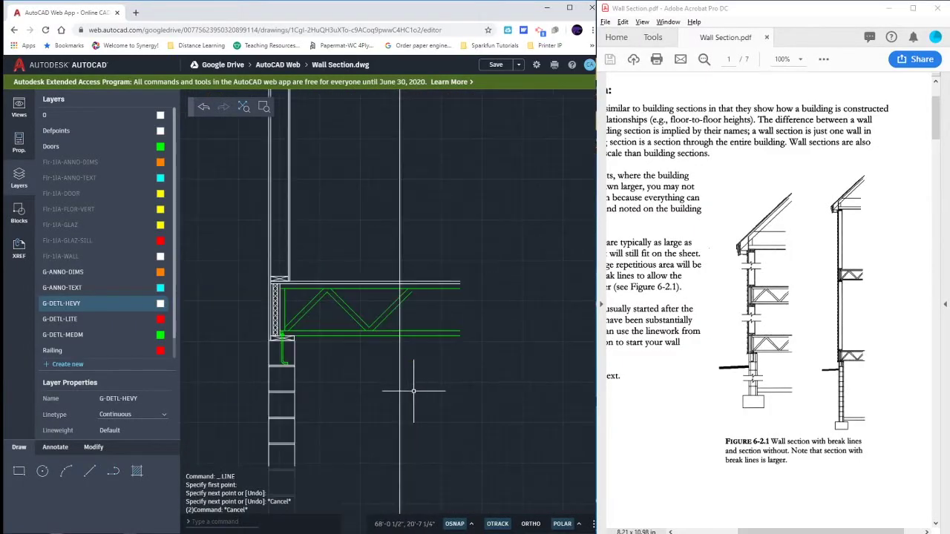
text(tr)
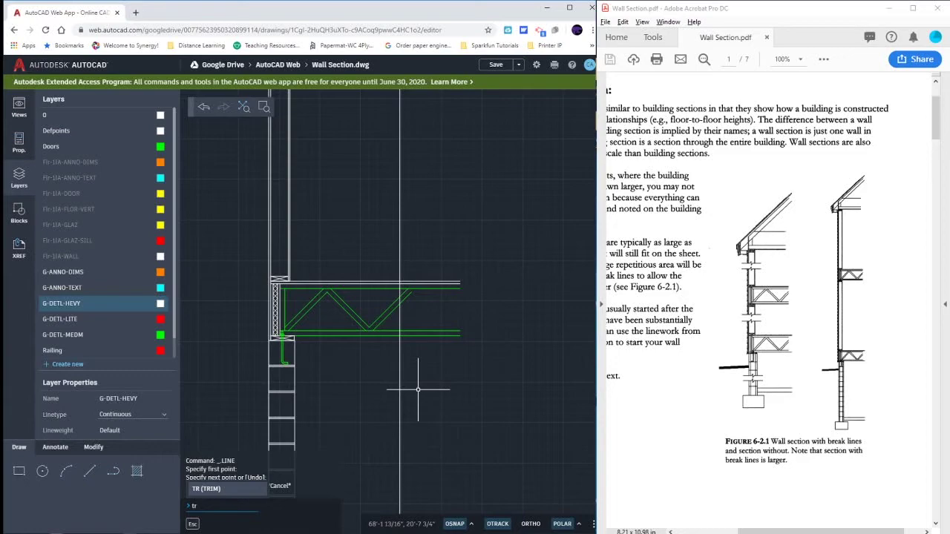
key(Return)
click(408, 356)
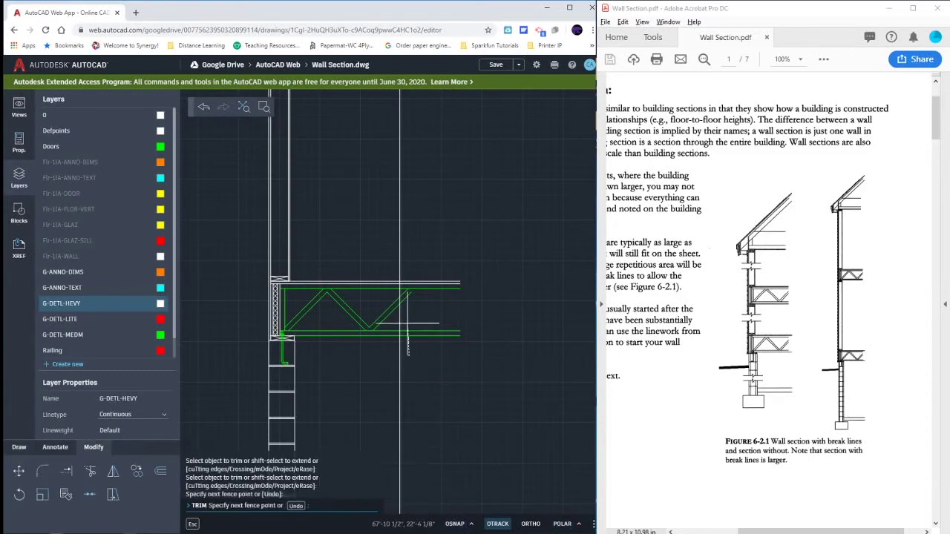
click(407, 278)
key(Return)
scroll(432, 339, down, 5)
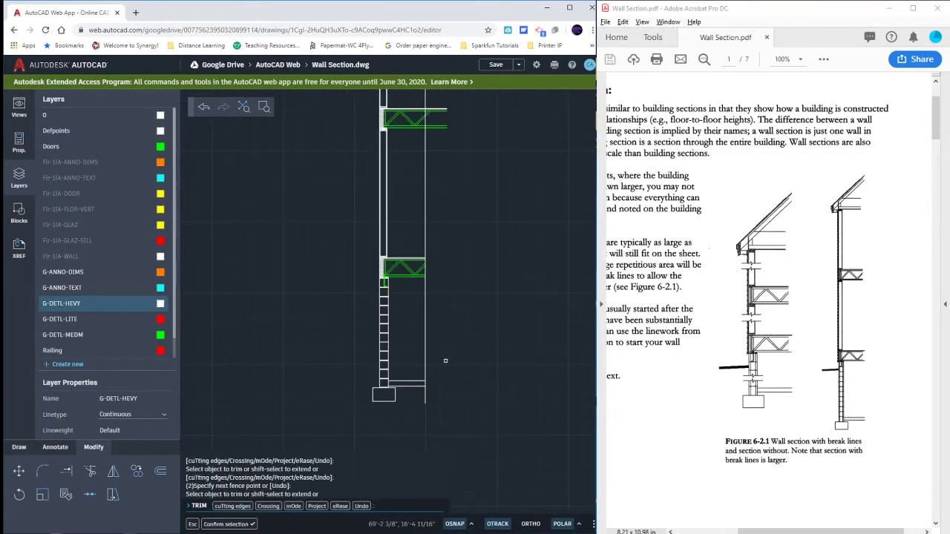
Step: Trim the upper floor, ceiling and sloped roof lines of the wall section back to the vertical cut line
middle_drag(449, 255, 434, 417)
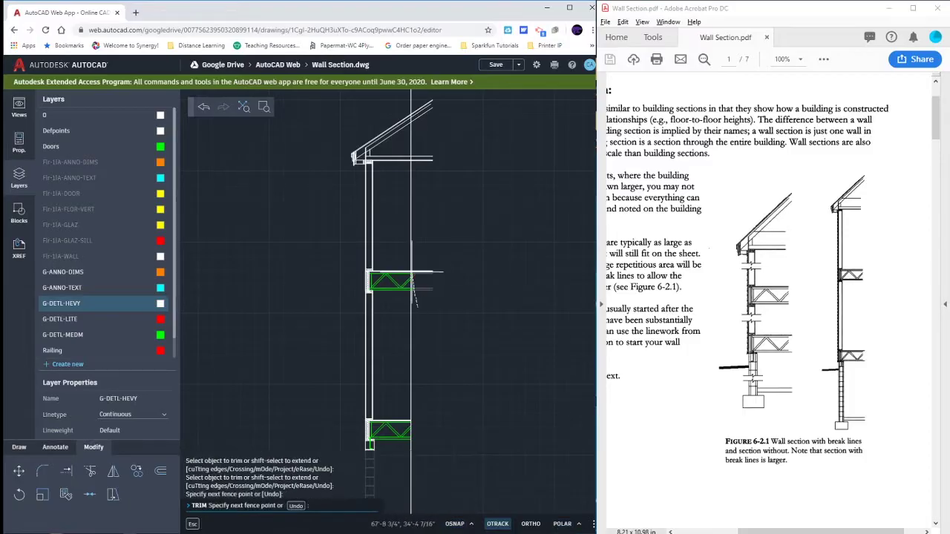
middle_drag(428, 232, 432, 343)
click(425, 297)
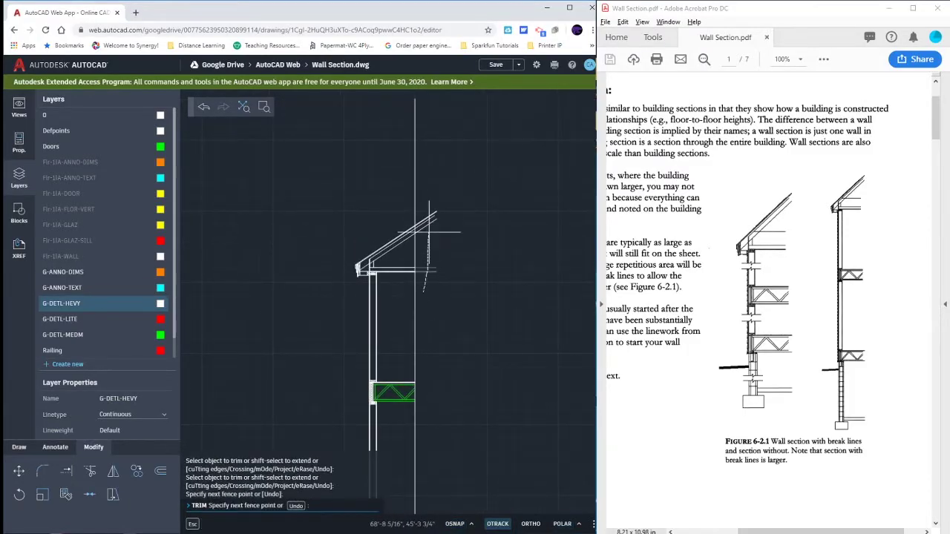
click(424, 193)
key(Return)
click(424, 192)
click(396, 192)
key(Escape)
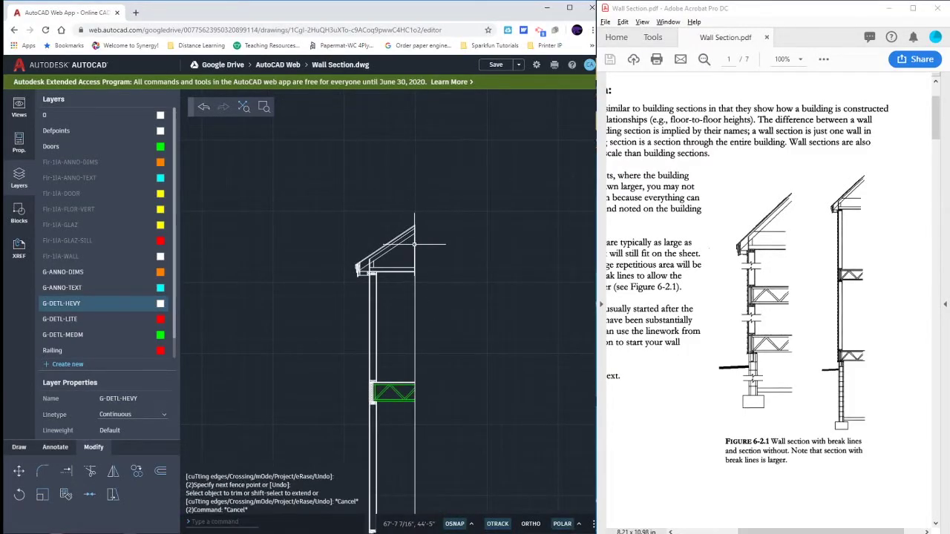
Step: Erase the vertical cut line from the trimmed wall section
click(415, 244)
key(Delete)
scroll(465, 223, down, 3)
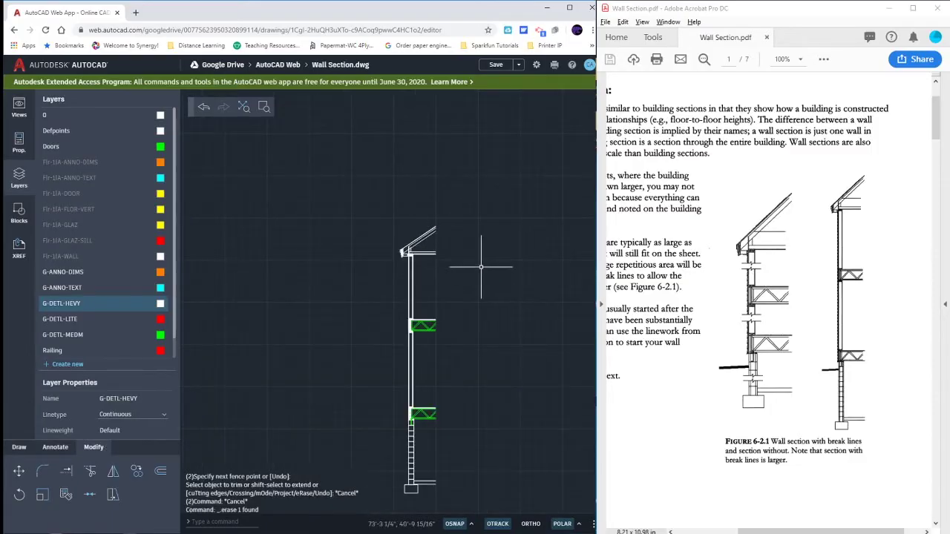
scroll(437, 257, up, 1)
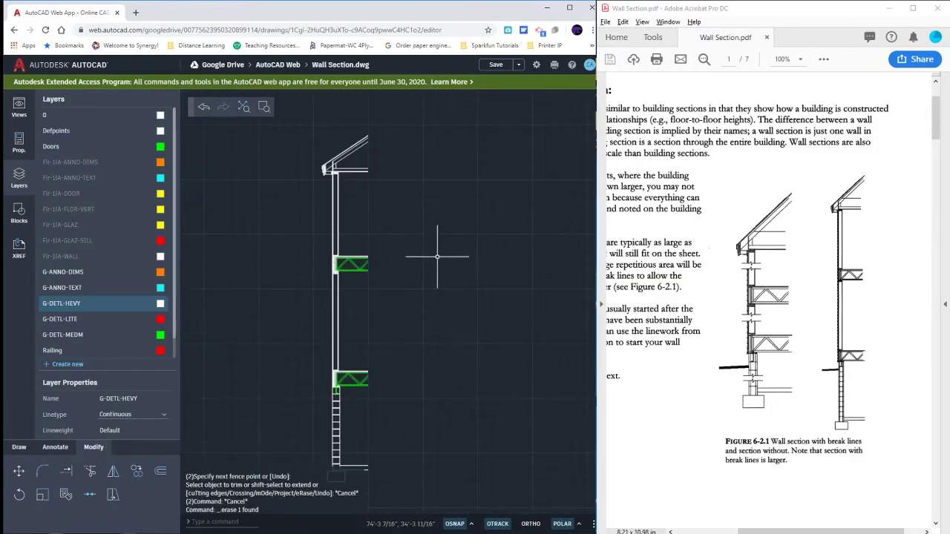
middle_drag(439, 276, 479, 268)
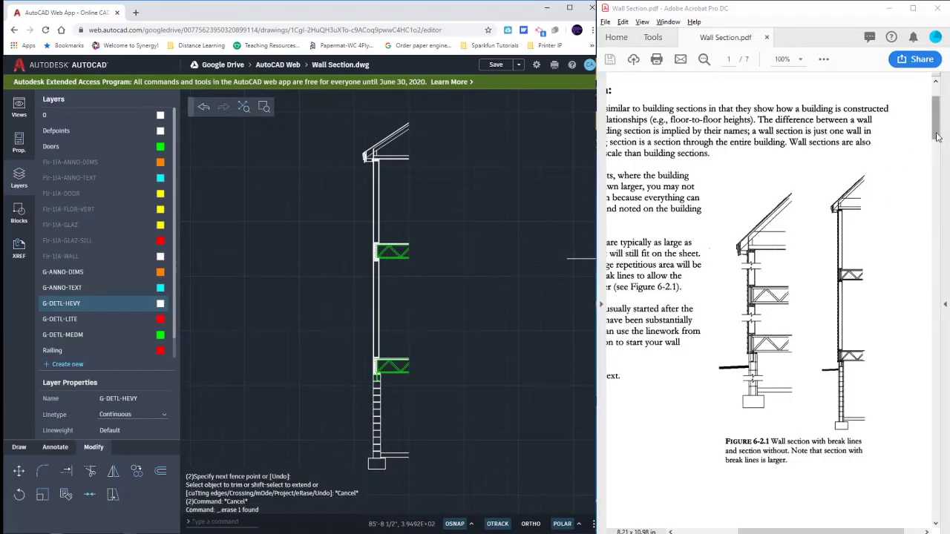
Step: Examine the siding, insulation and grade shown in the rim joist detail, Figure 6-2.3, in the reference PDF
scroll(783, 402, down, 15)
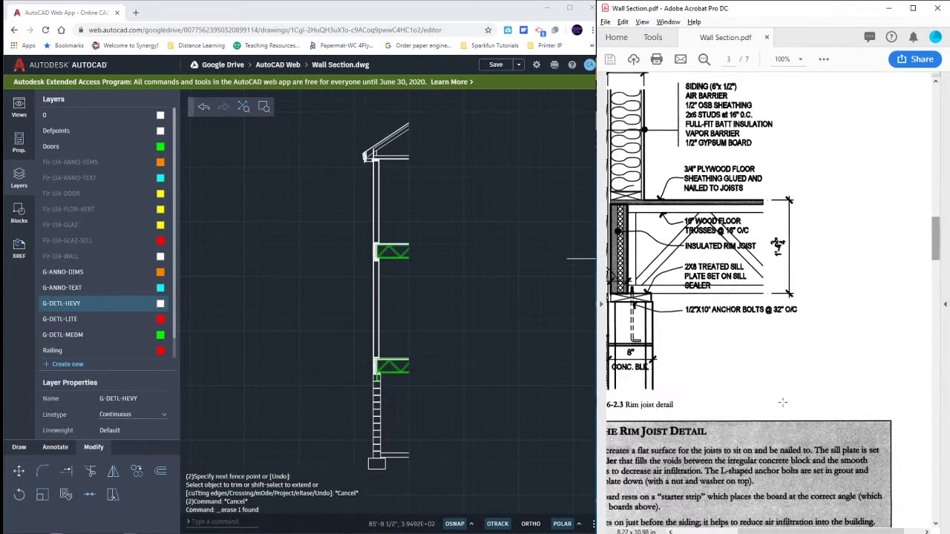
scroll(788, 526, left, 3)
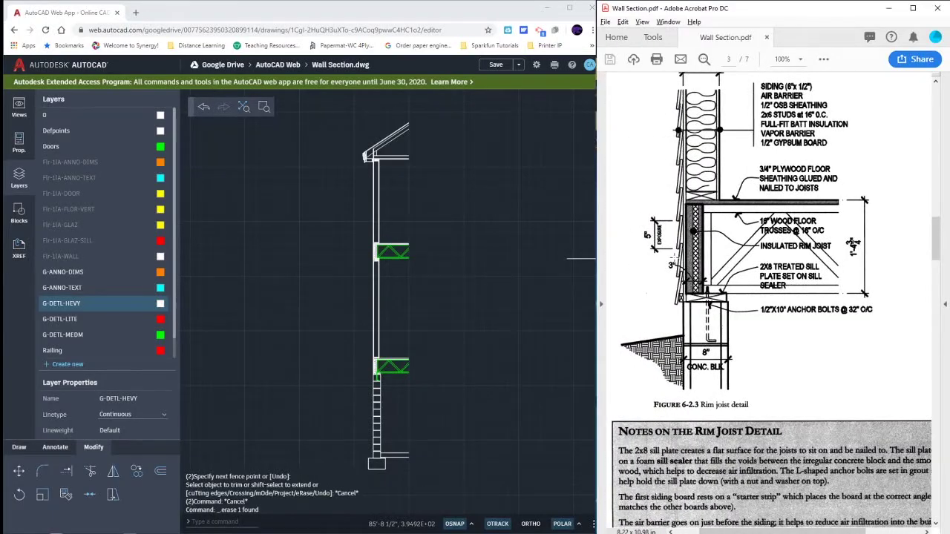
scroll(768, 303, up, 2)
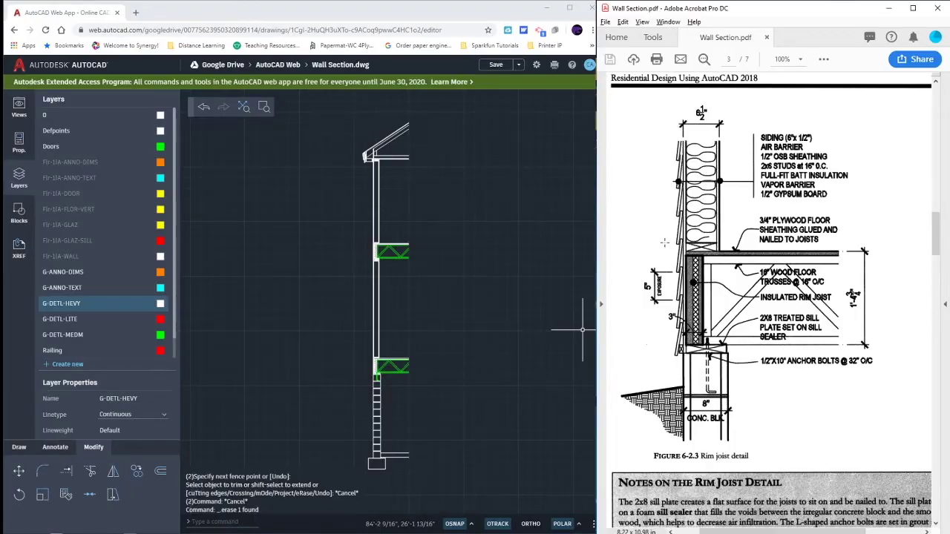
drag(936, 234, 490, 4)
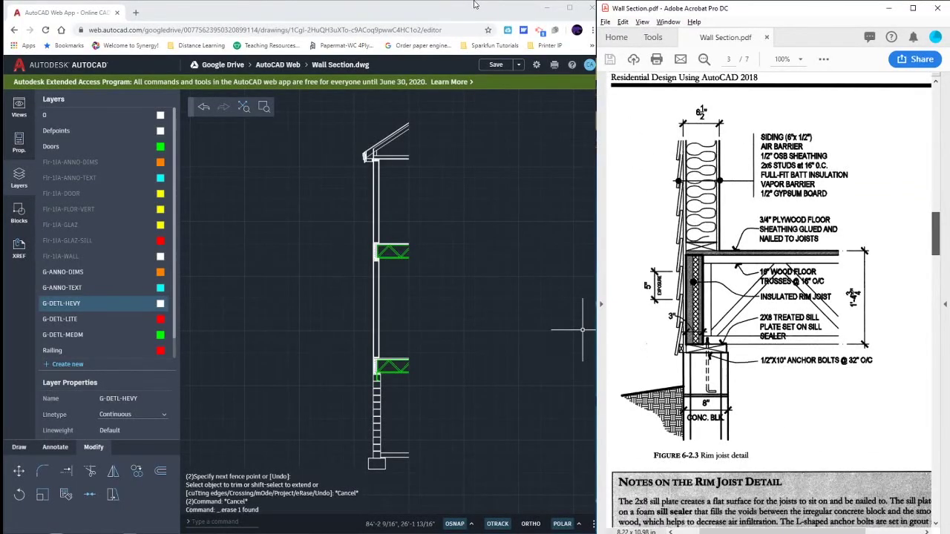